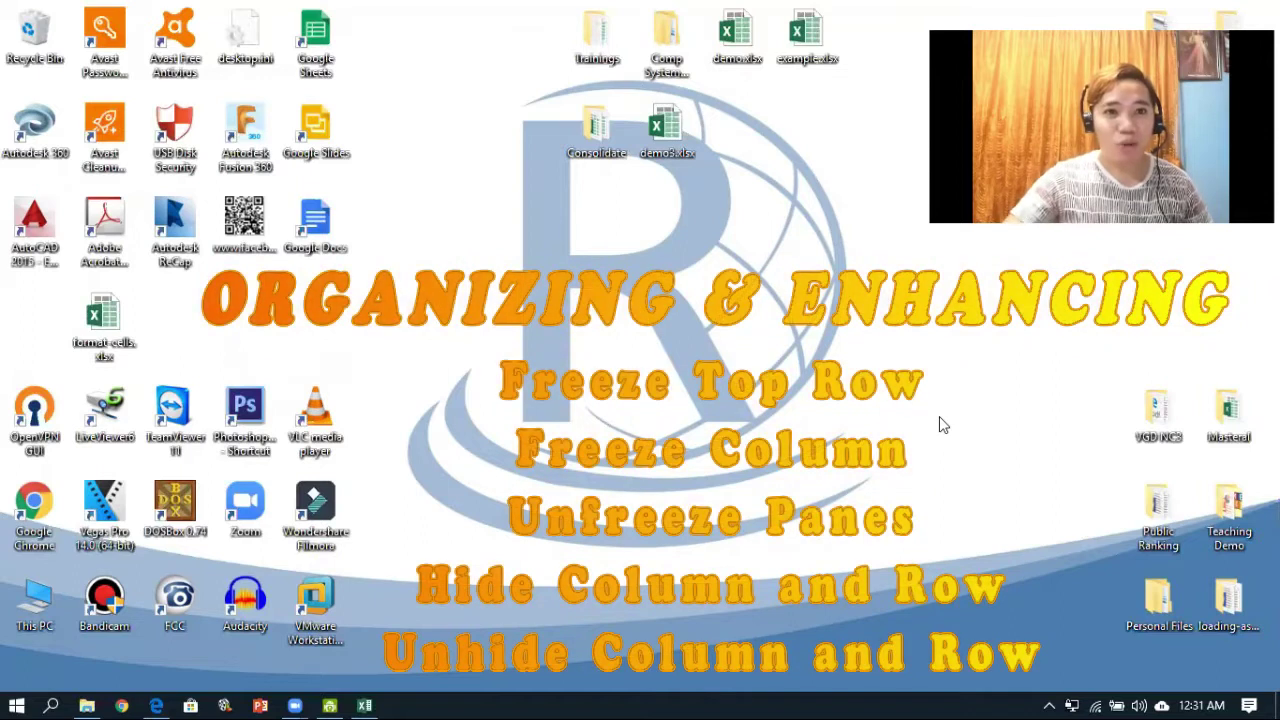
Restore the example.xlsx window showing the Creating Reports employee list.
click(366, 705)
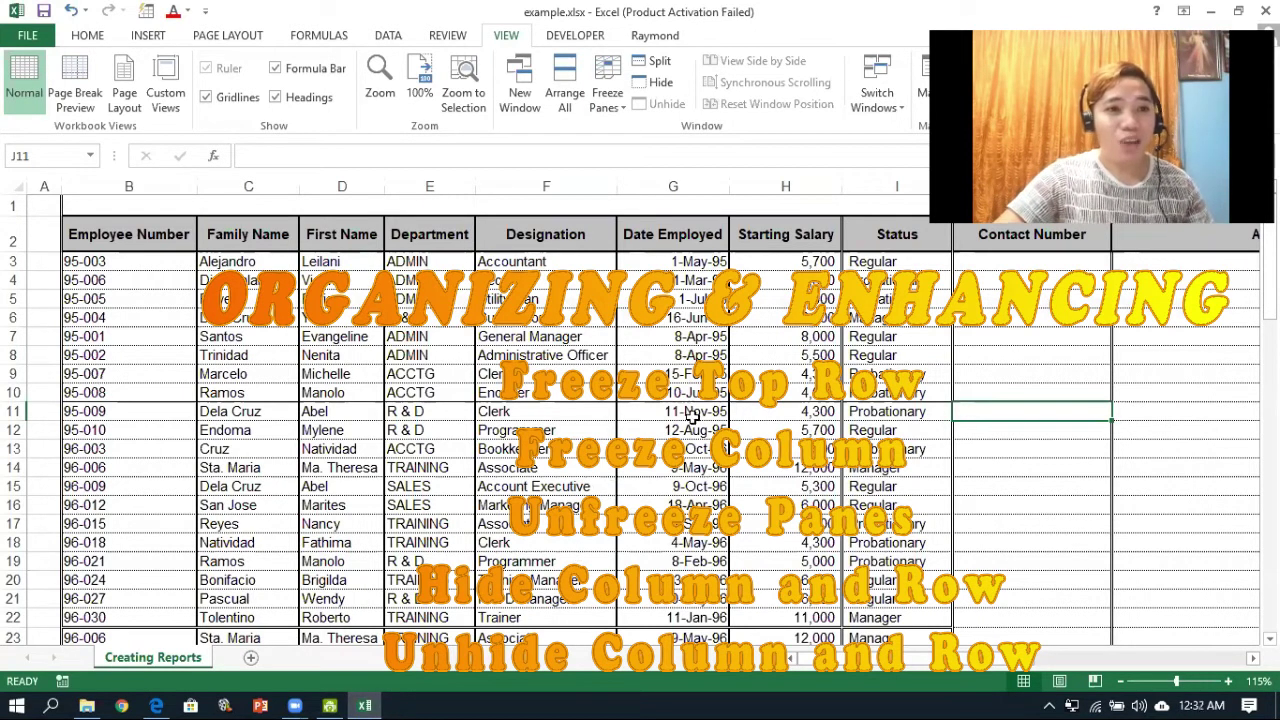
click(1031, 234)
drag(999, 658, 864, 656)
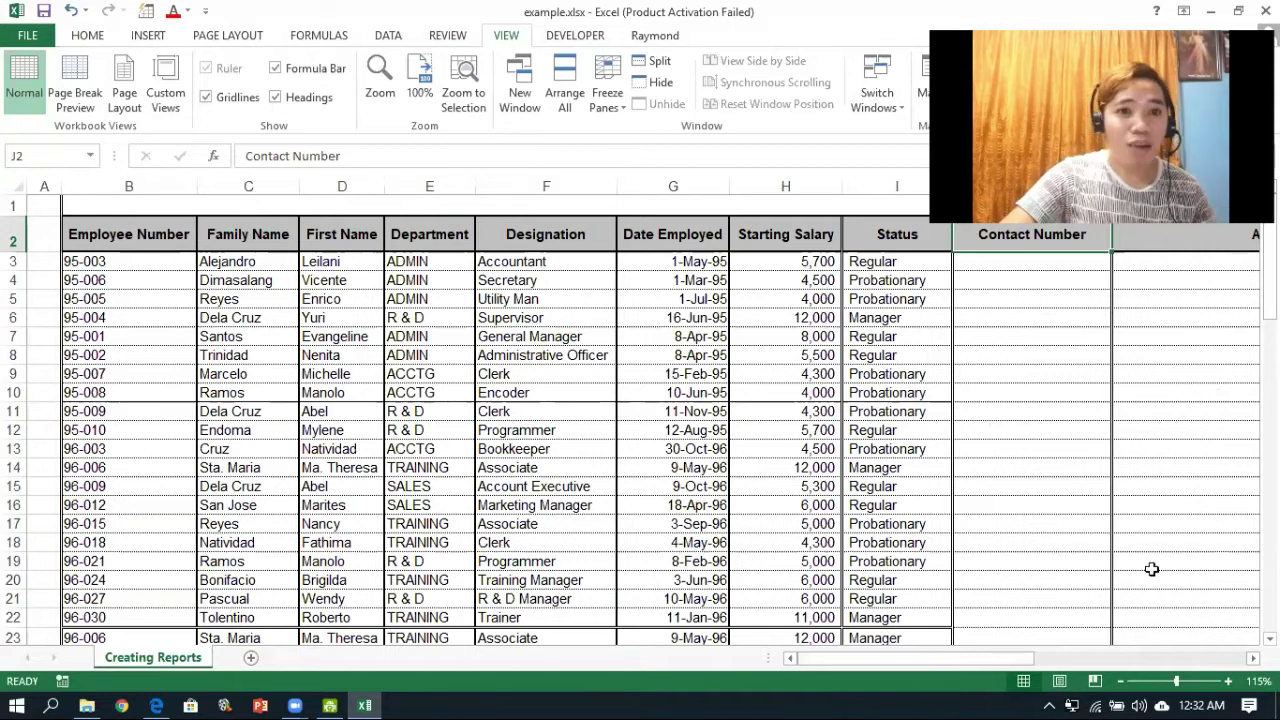
drag(864, 662, 997, 666)
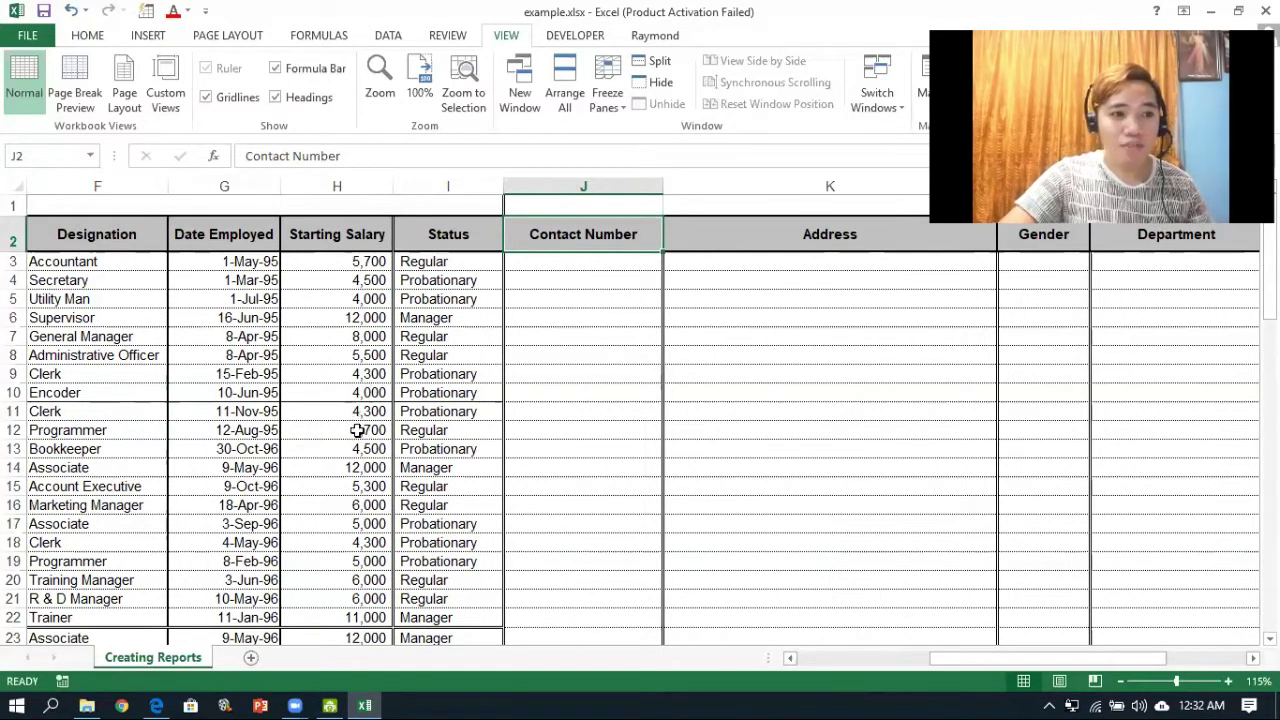
click(357, 430)
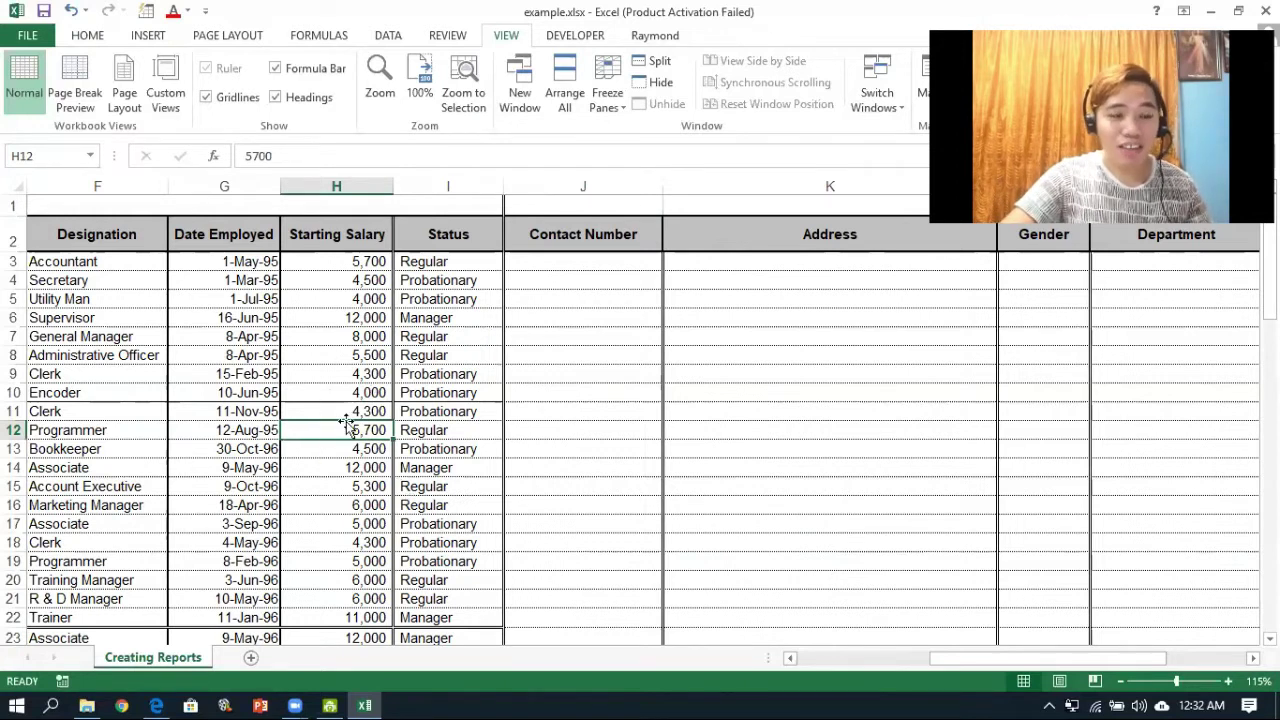
drag(964, 658, 922, 655)
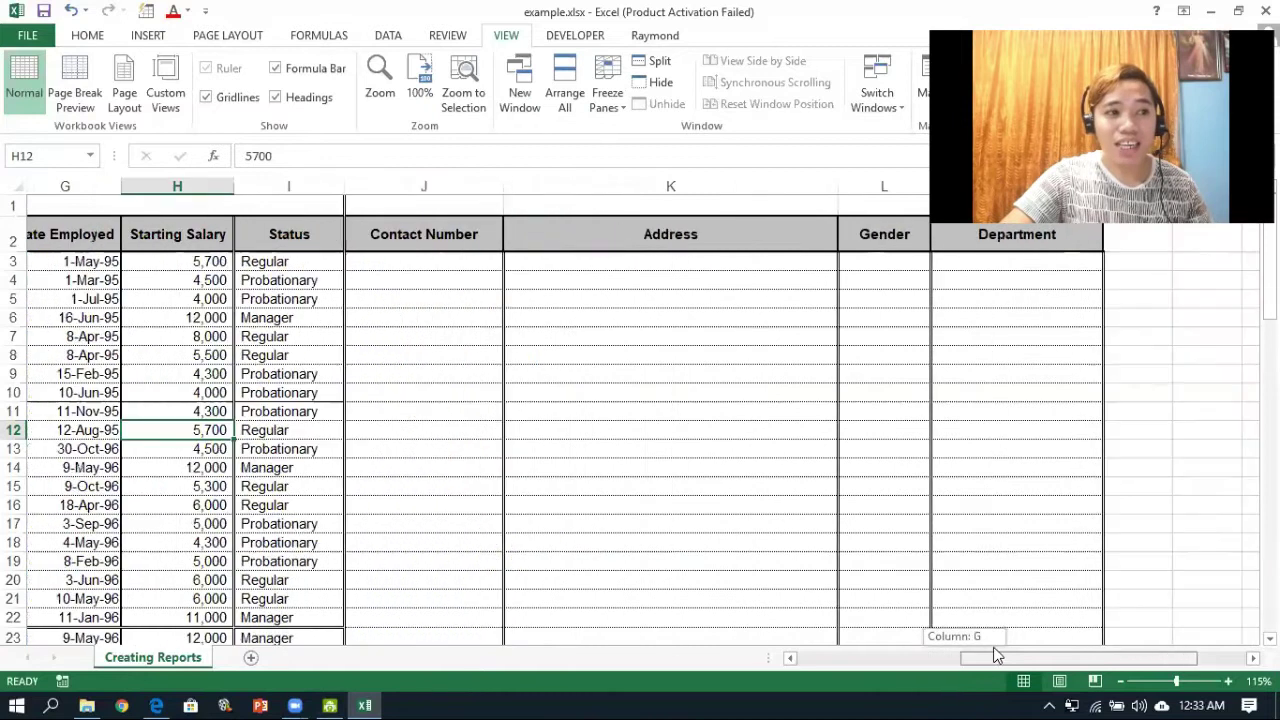
drag(922, 658, 944, 656)
drag(788, 541, 788, 541)
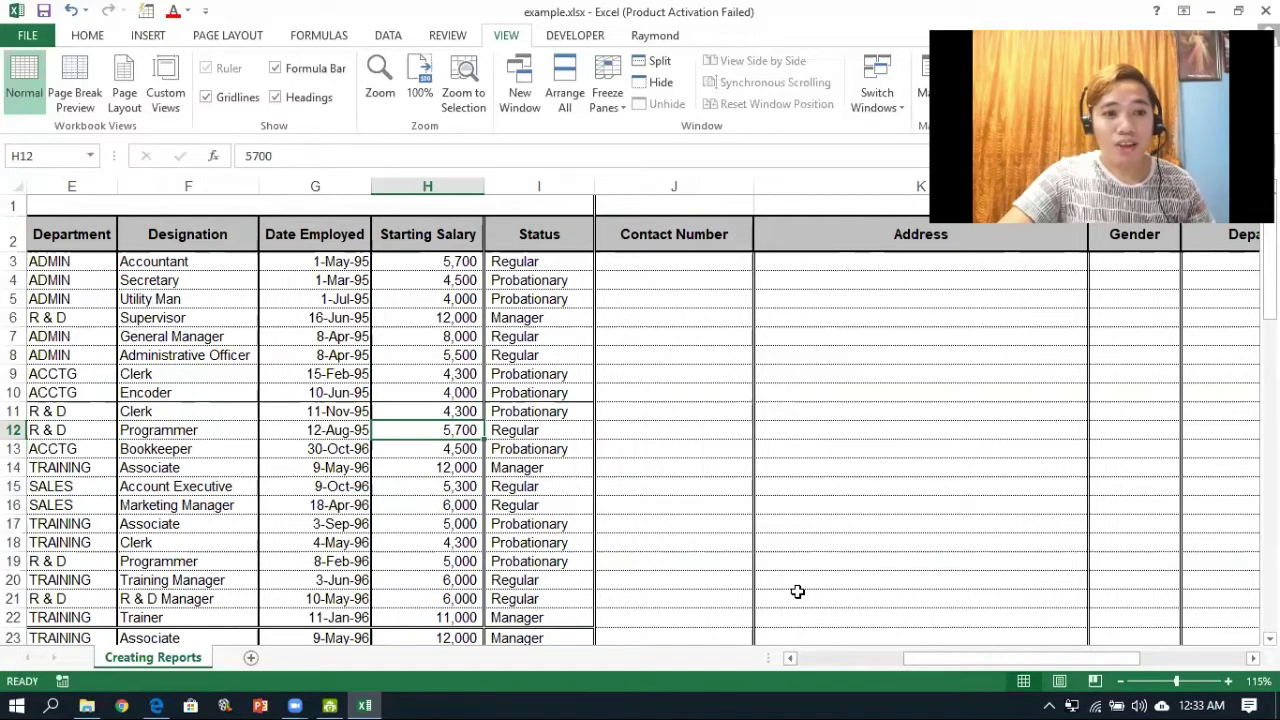
mouse_move(914, 663)
mouse_down()
mouse_move(976, 657)
mouse_move(817, 647)
mouse_move(1114, 651)
mouse_up()
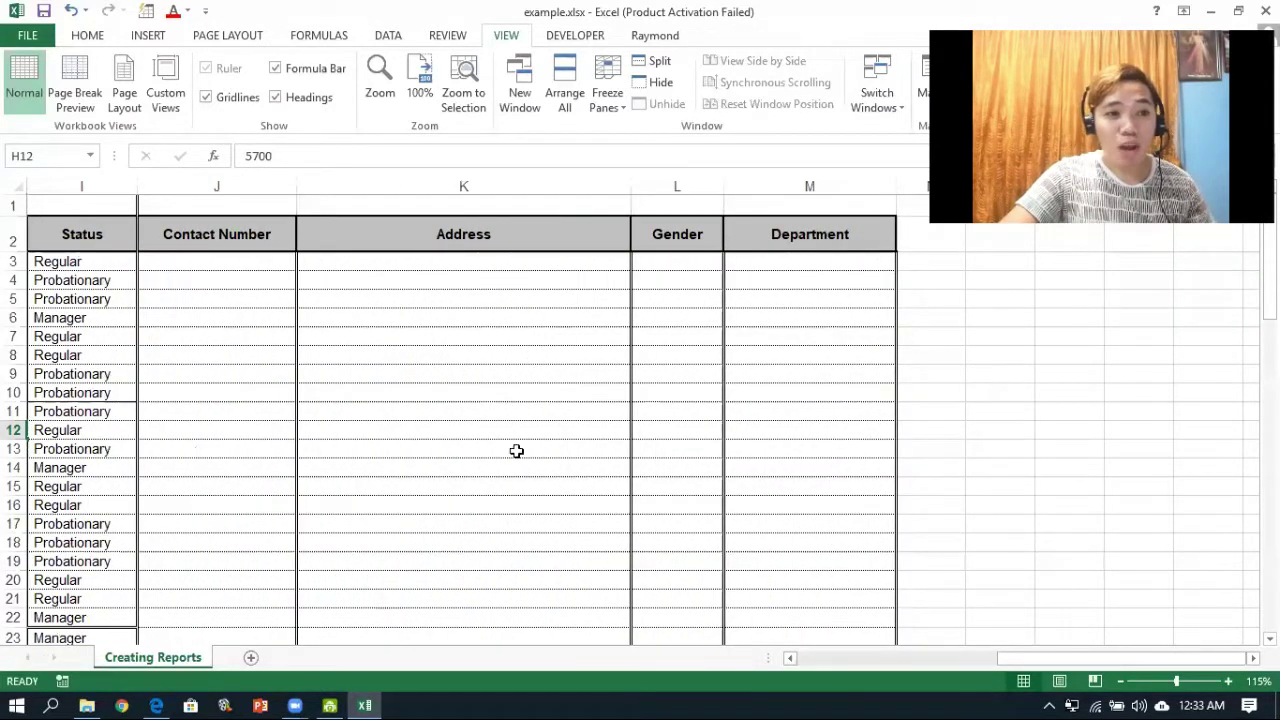
click(480, 396)
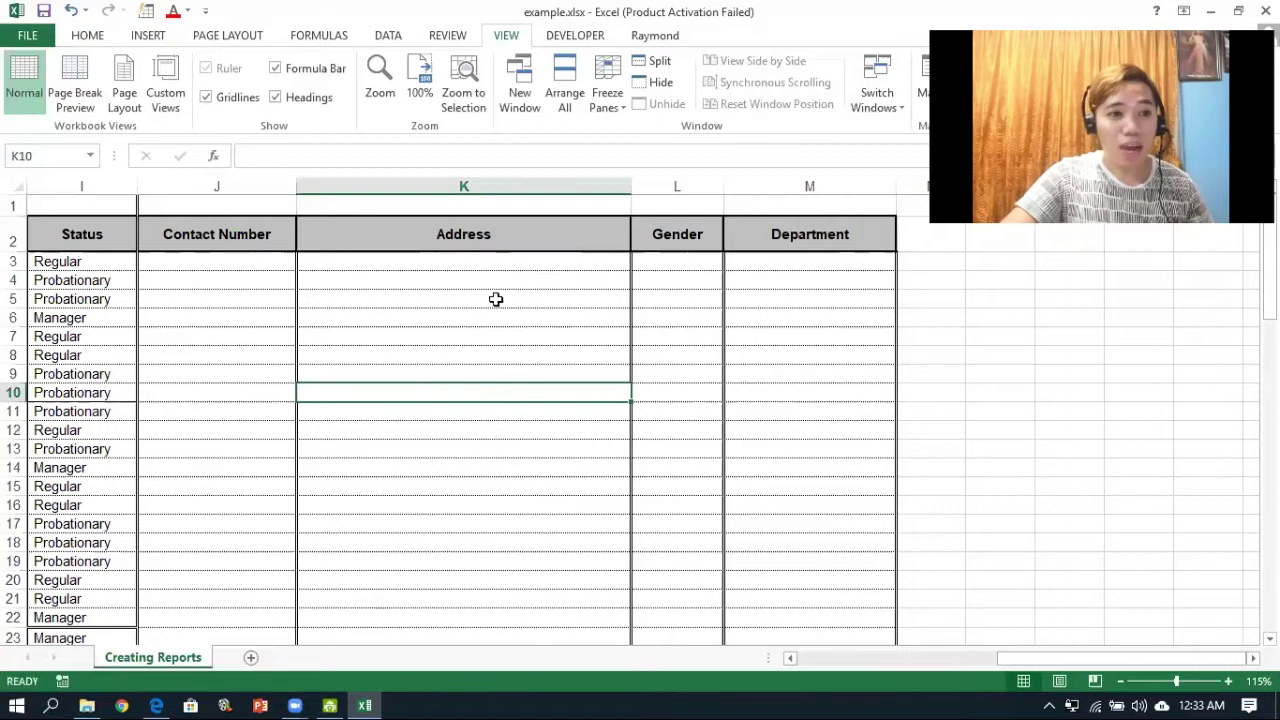
click(425, 432)
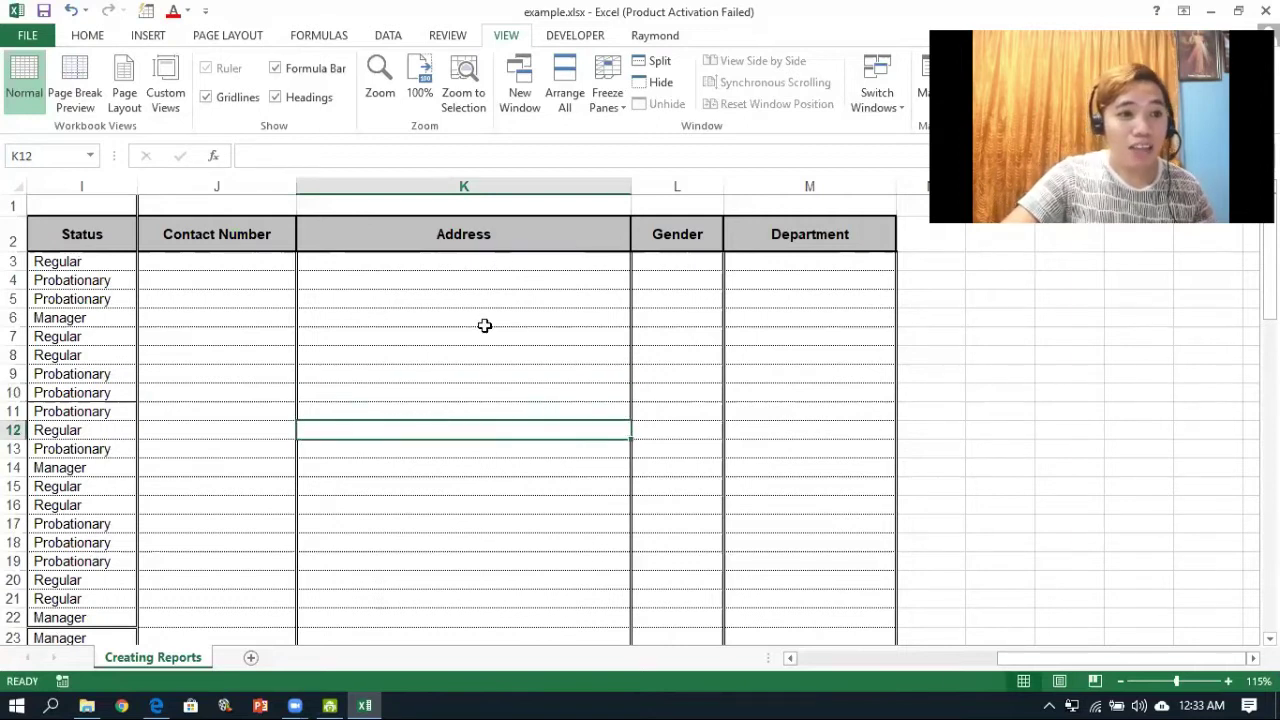
drag(1042, 660, 821, 658)
click(99, 236)
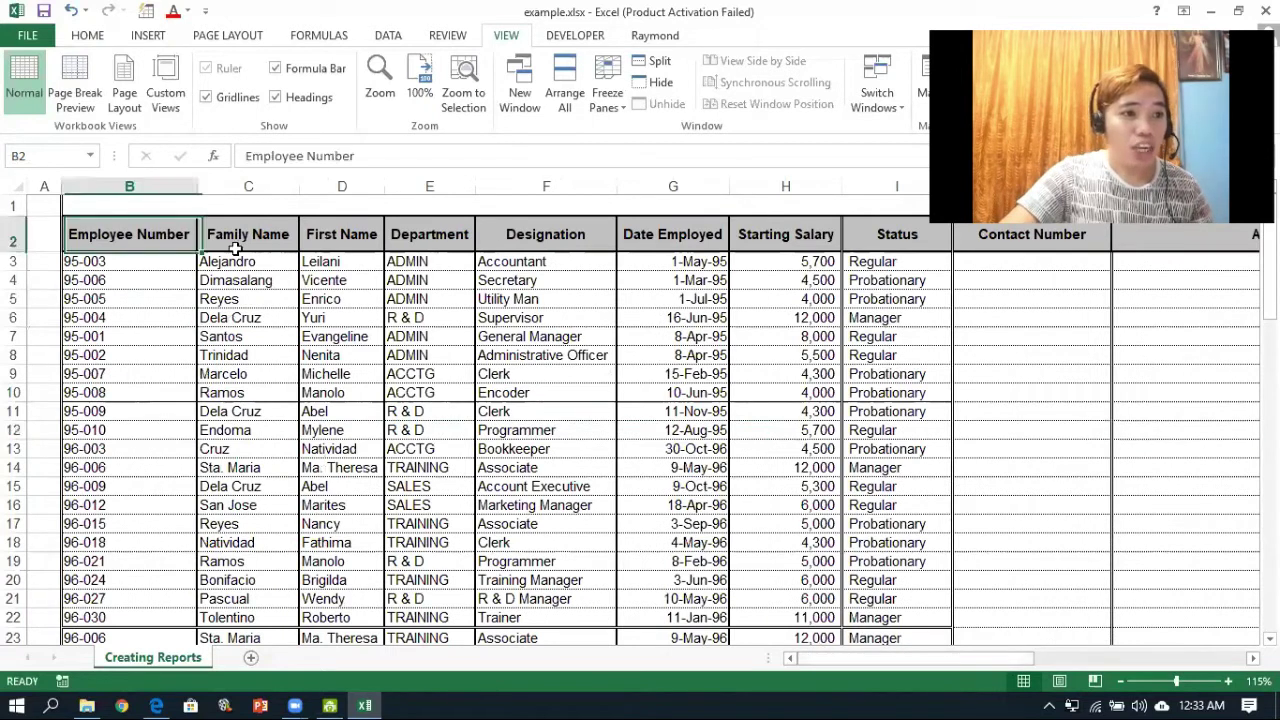
click(244, 246)
click(361, 251)
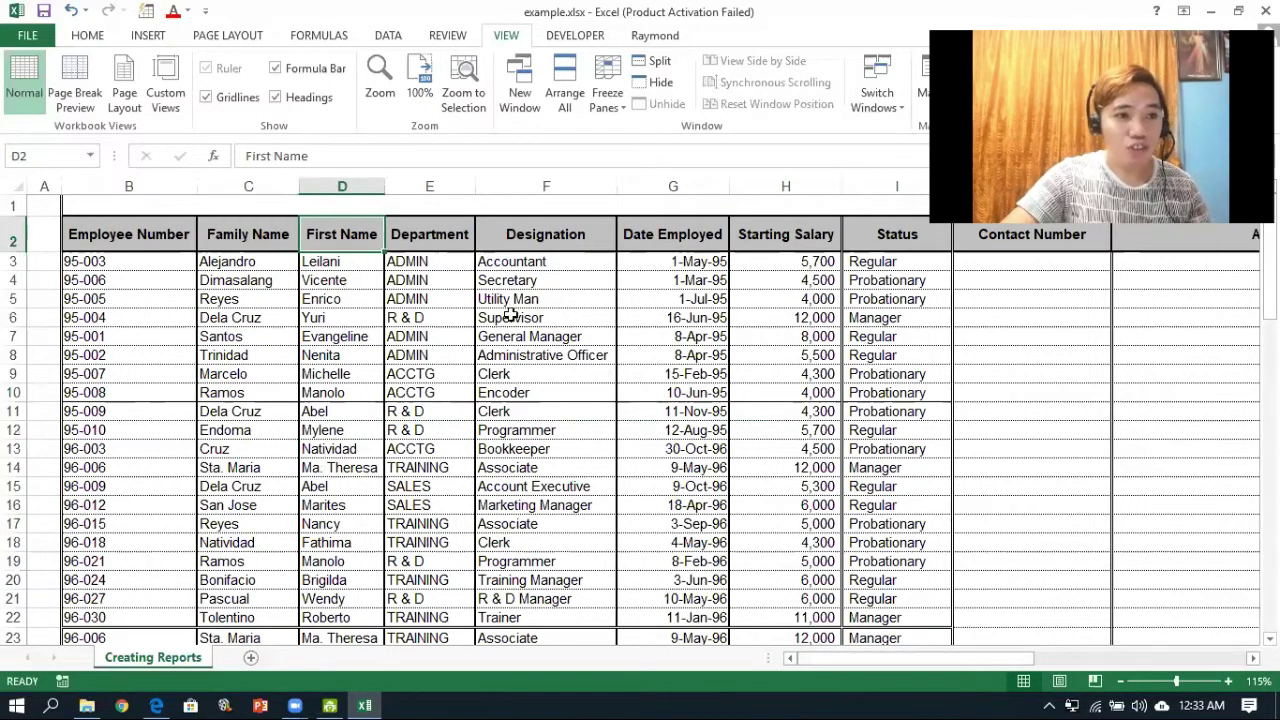
drag(1270, 260, 1270, 290)
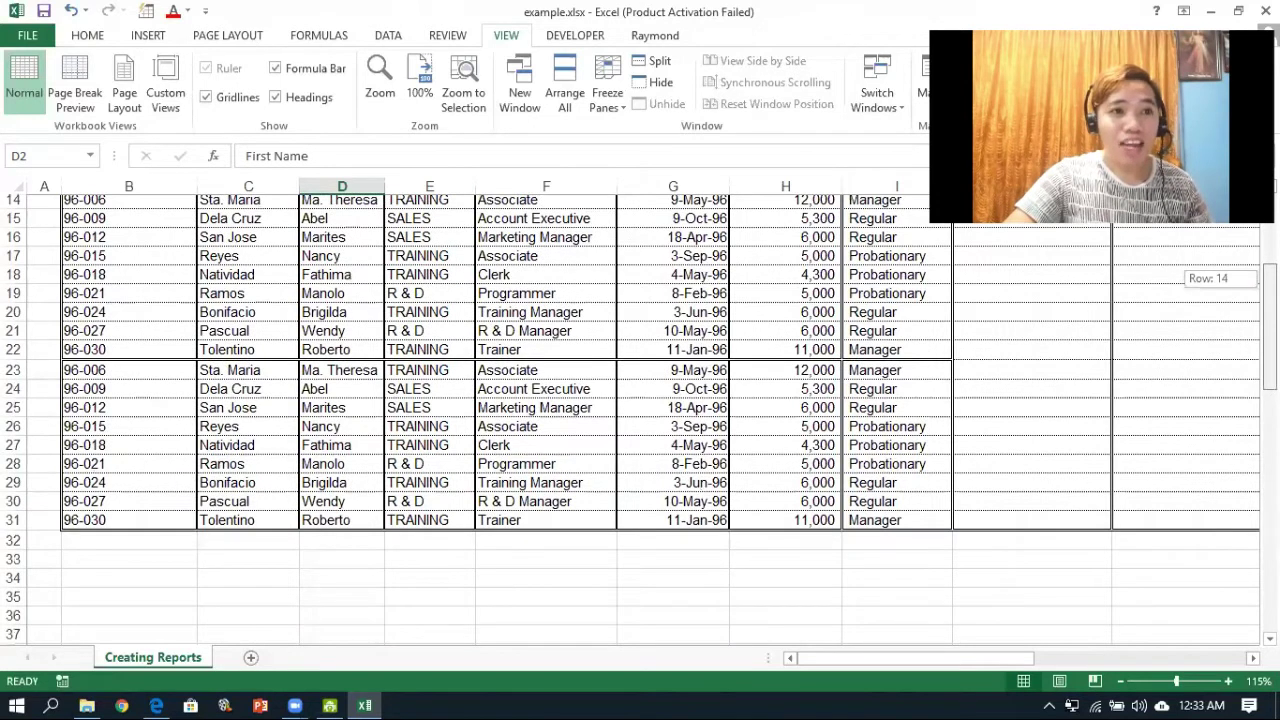
drag(1270, 290, 1270, 296)
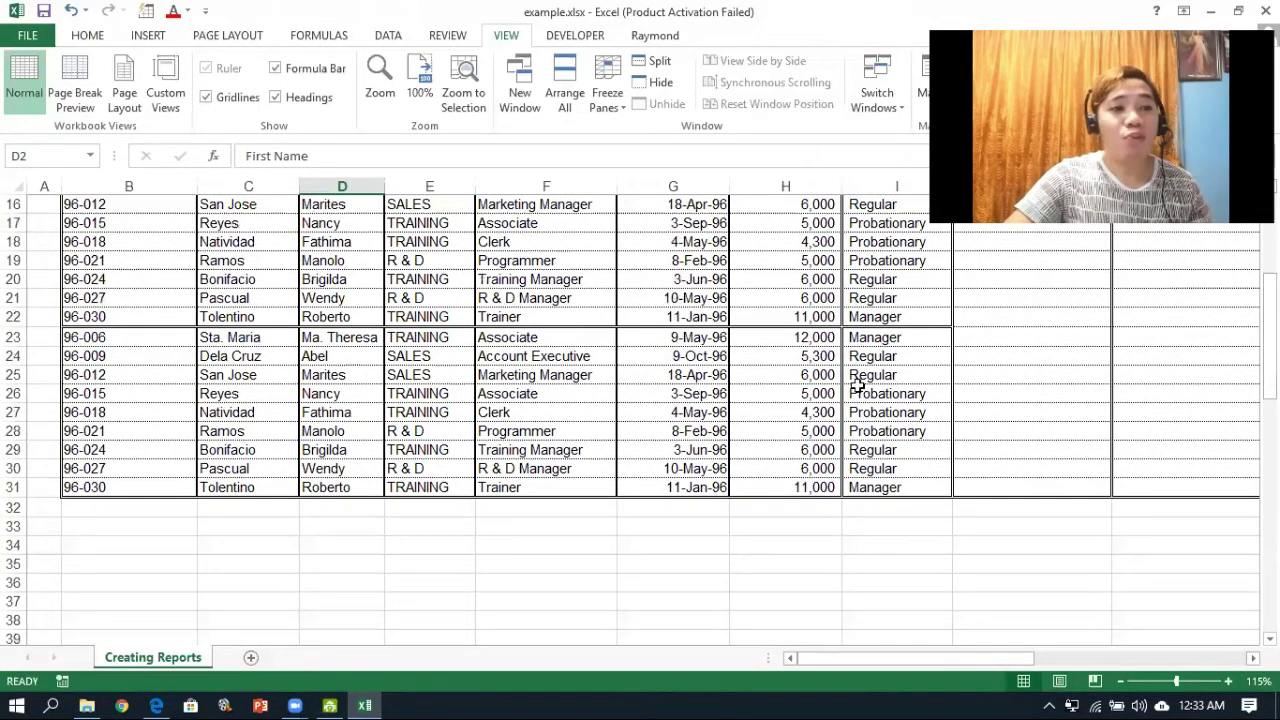
click(779, 414)
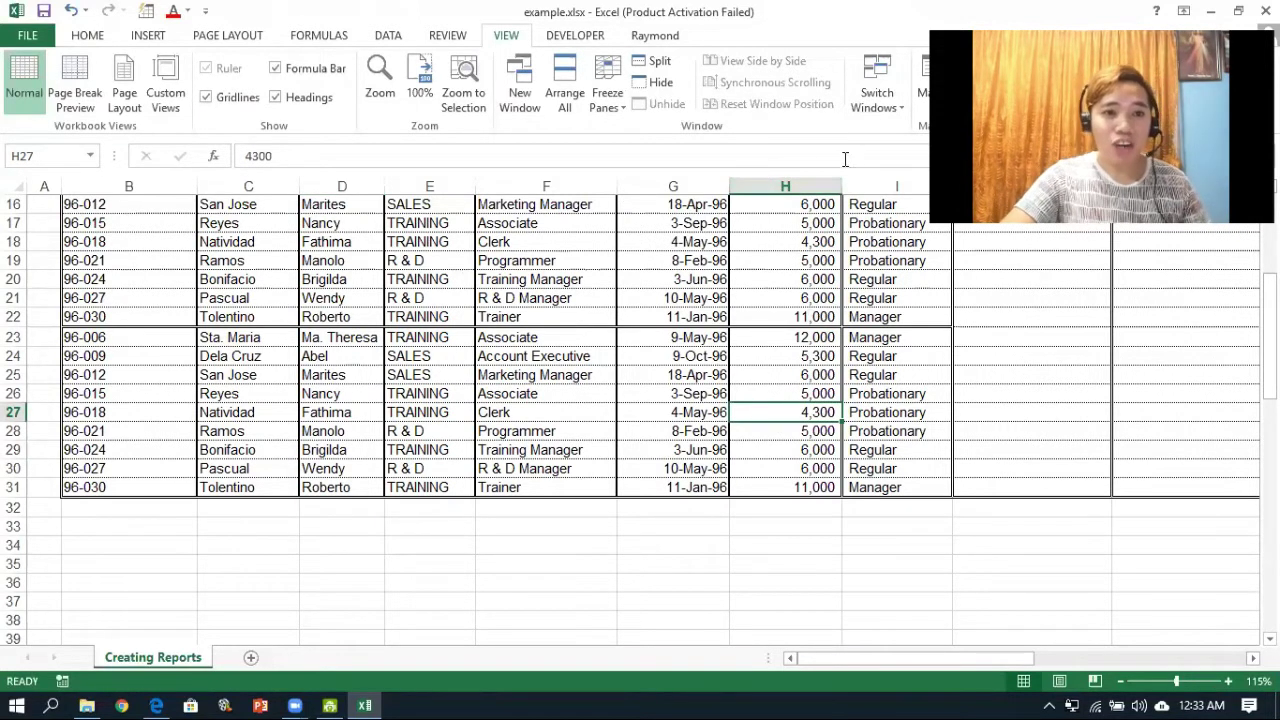
click(904, 412)
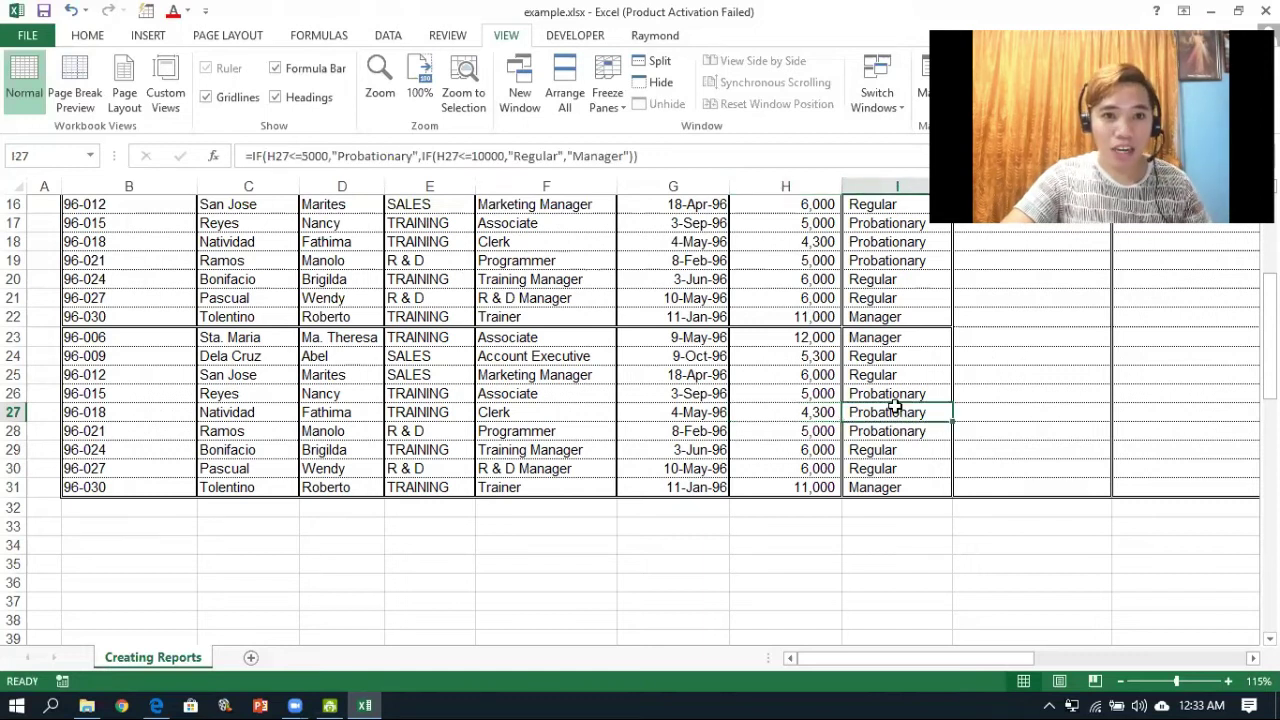
scroll(866, 485, up, 1)
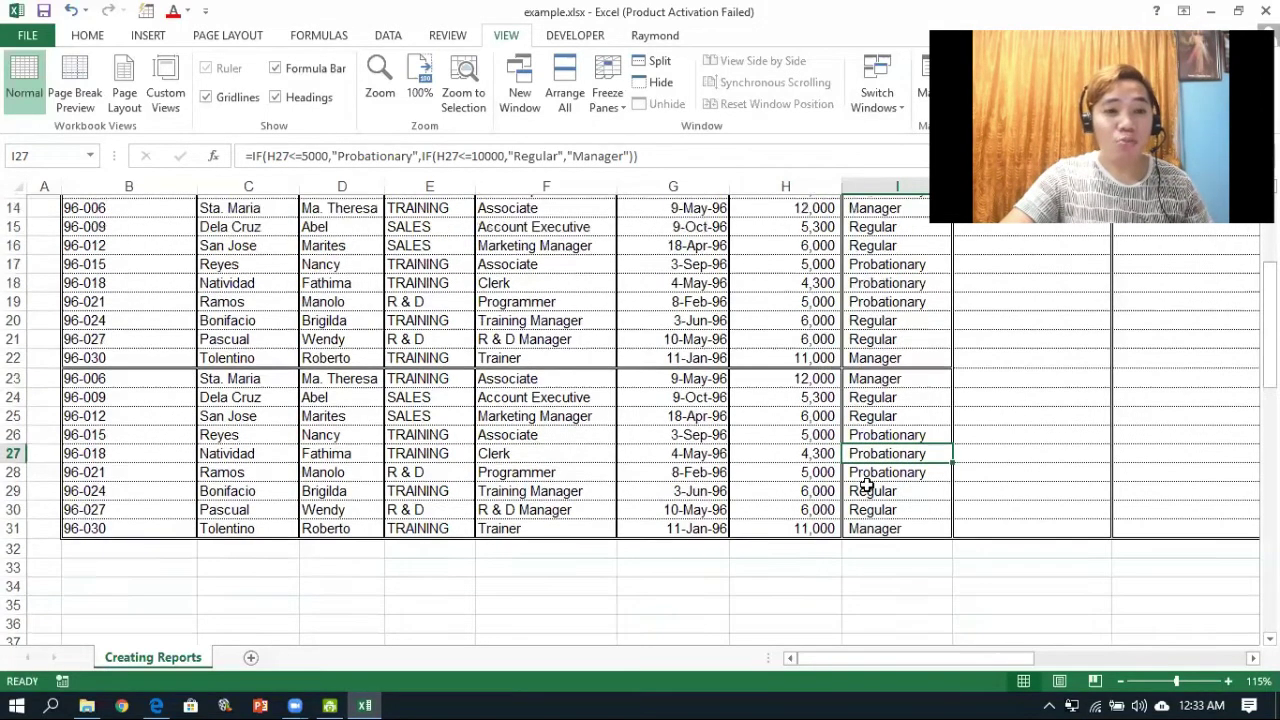
scroll(866, 485, up, 1)
scroll(866, 485, up, 2)
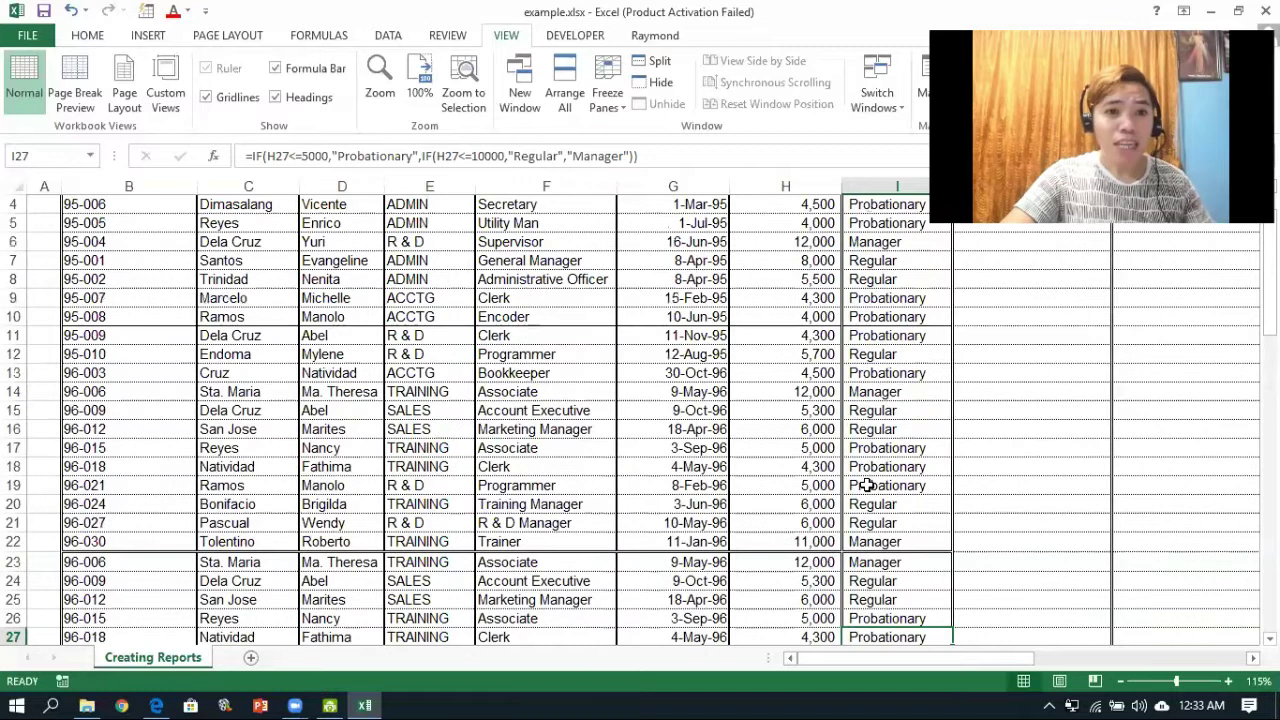
scroll(866, 485, up, 1)
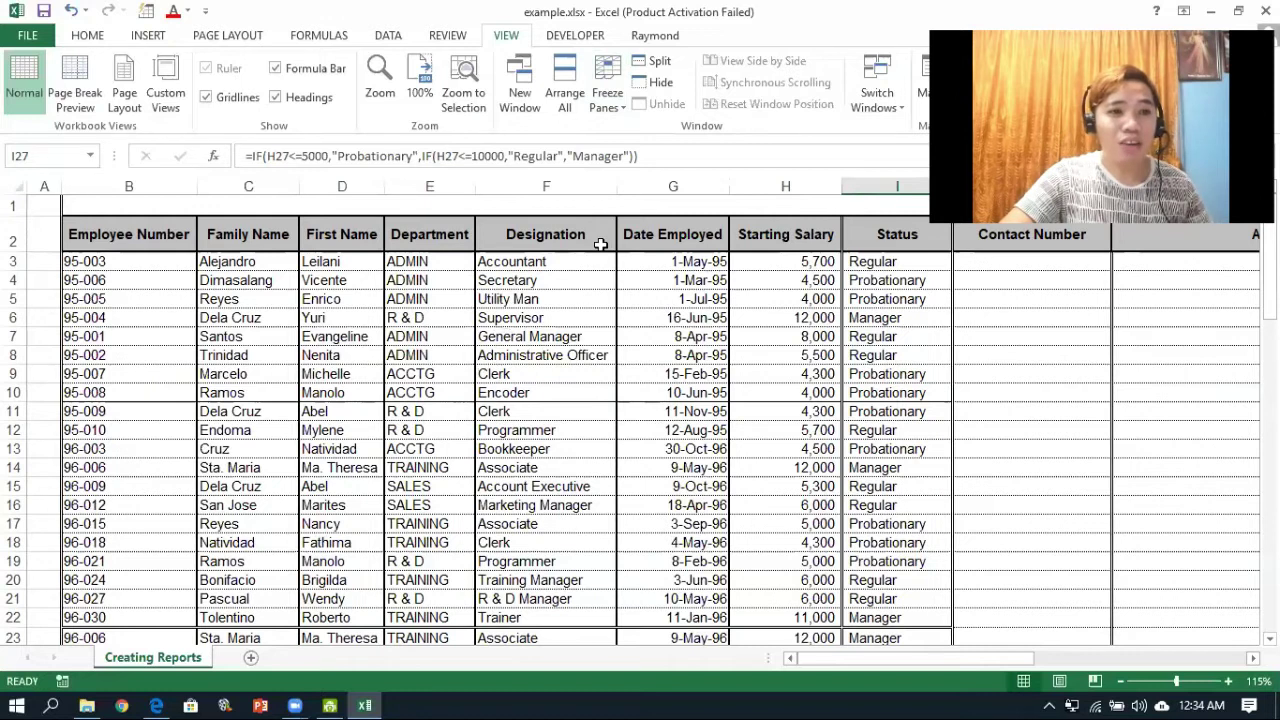
scroll(600, 277, down, 4)
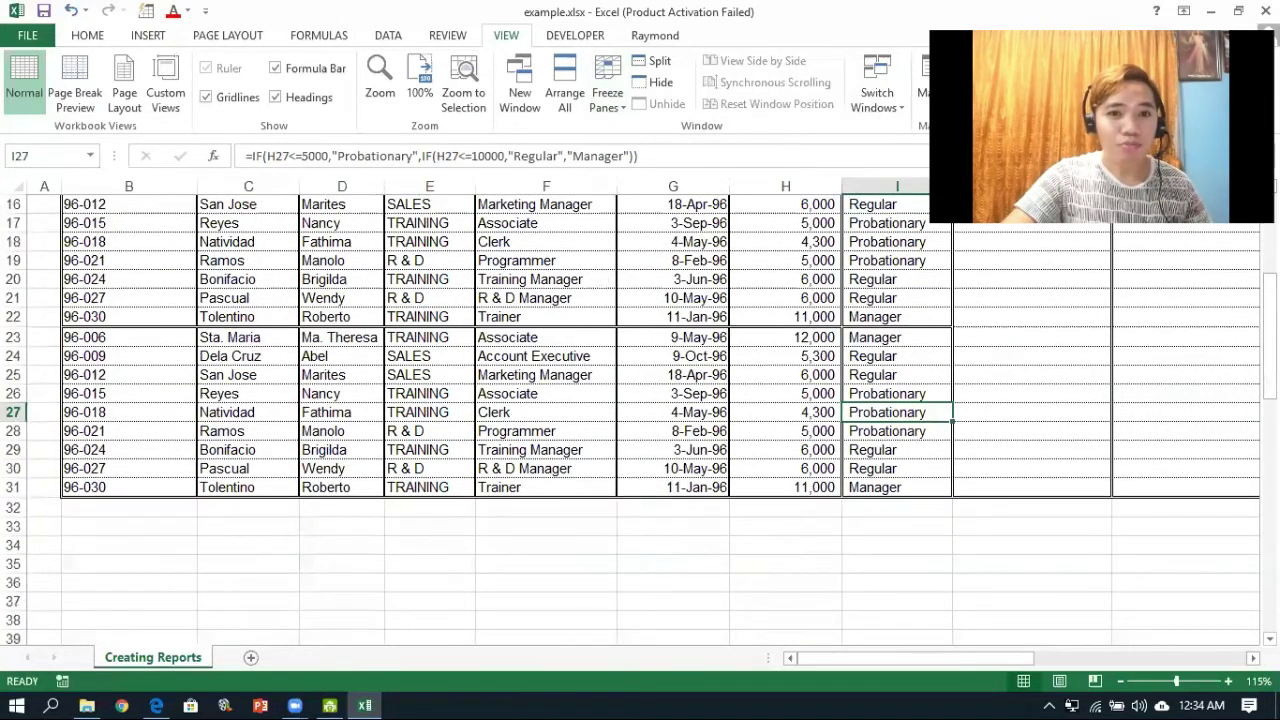
drag(1269, 335, 1269, 515)
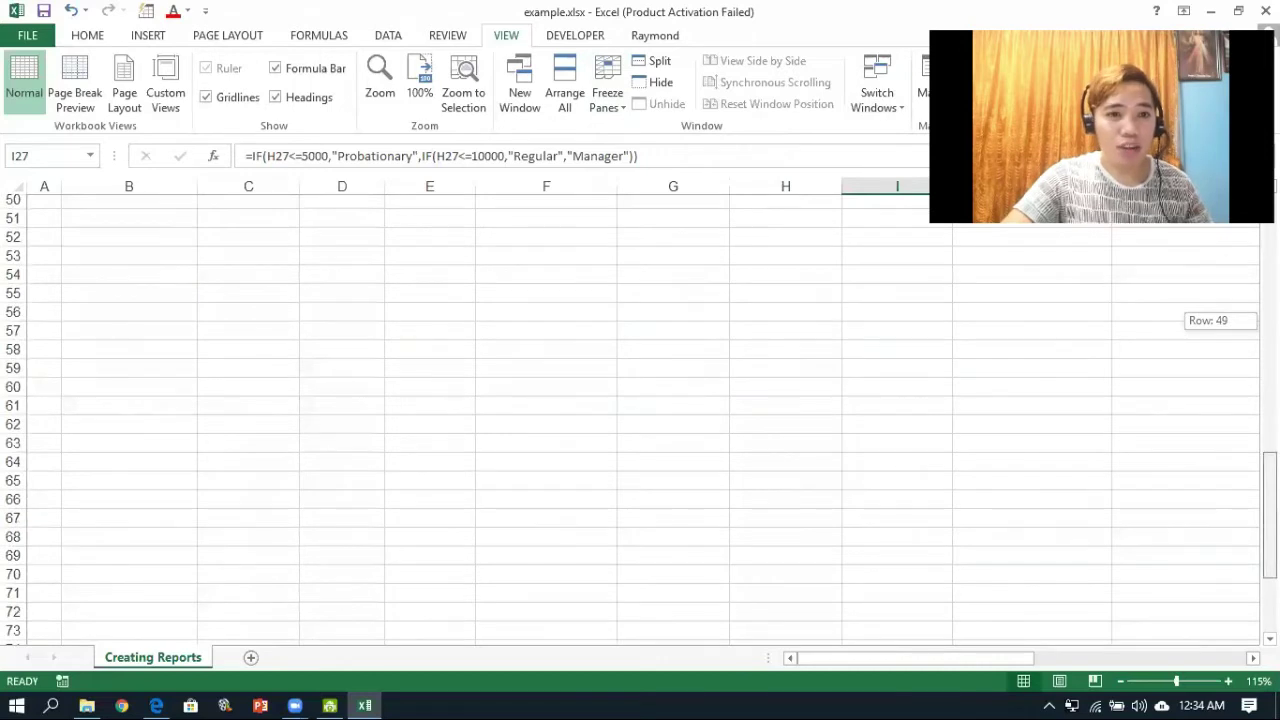
drag(1269, 515, 1269, 270)
drag(128, 234, 1054, 234)
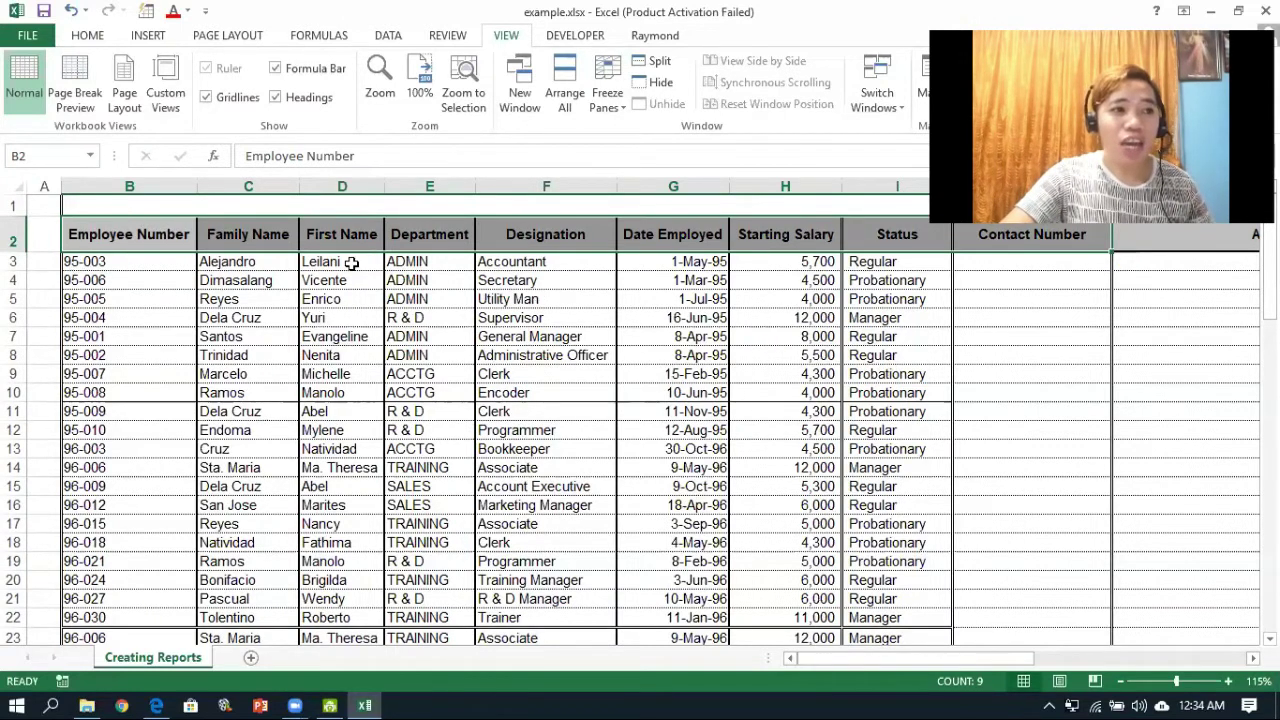
Apply Freeze Top Row so the blank row 1 stays fixed.
key(Down)
key(Down)
key(Down)
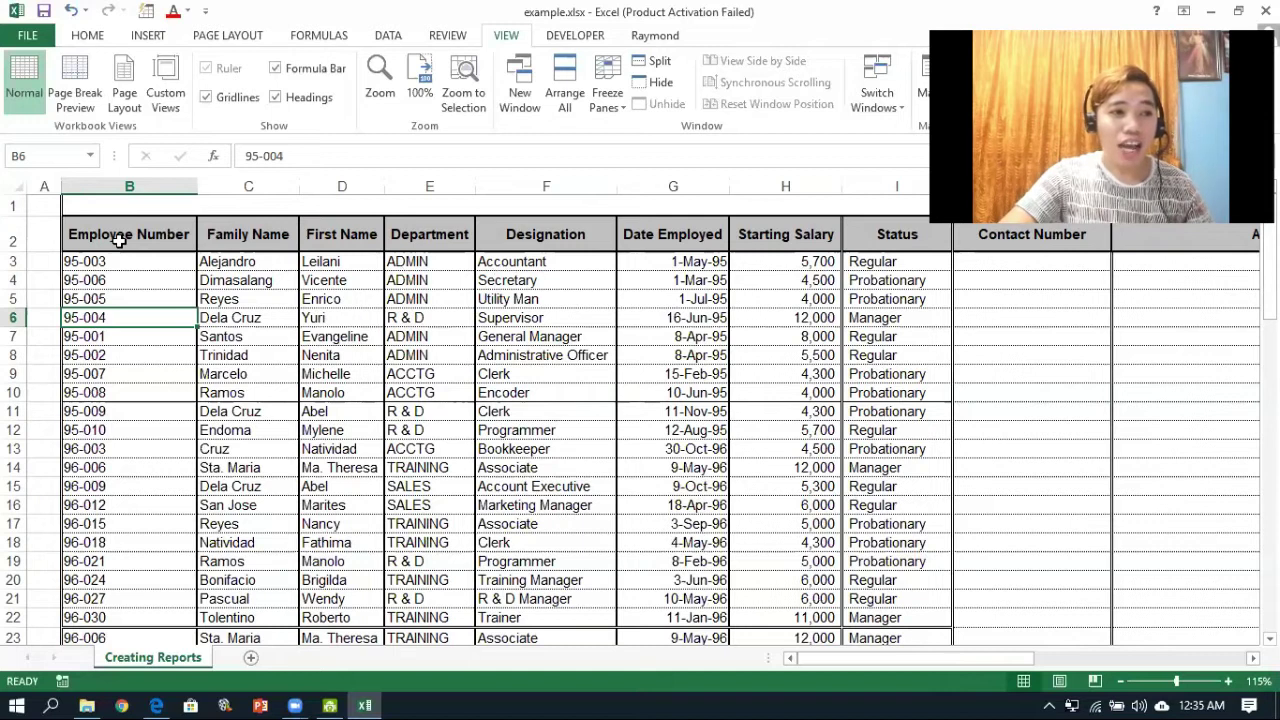
click(626, 108)
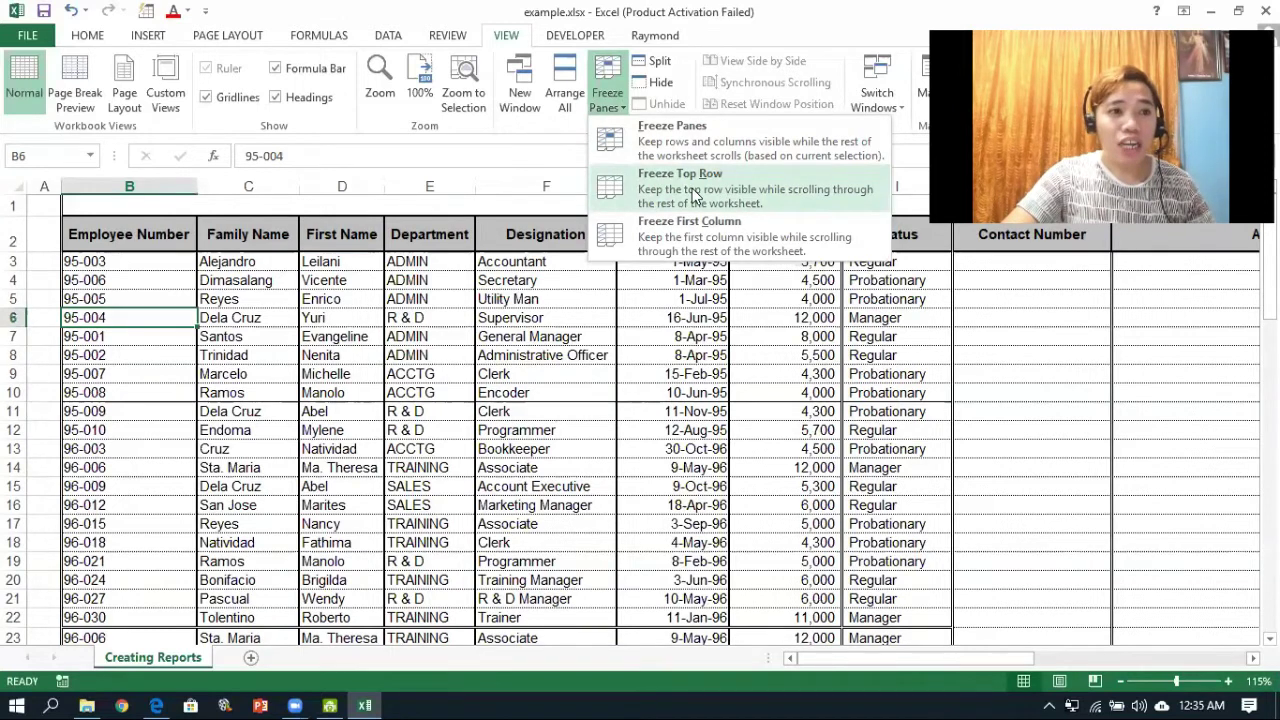
click(720, 192)
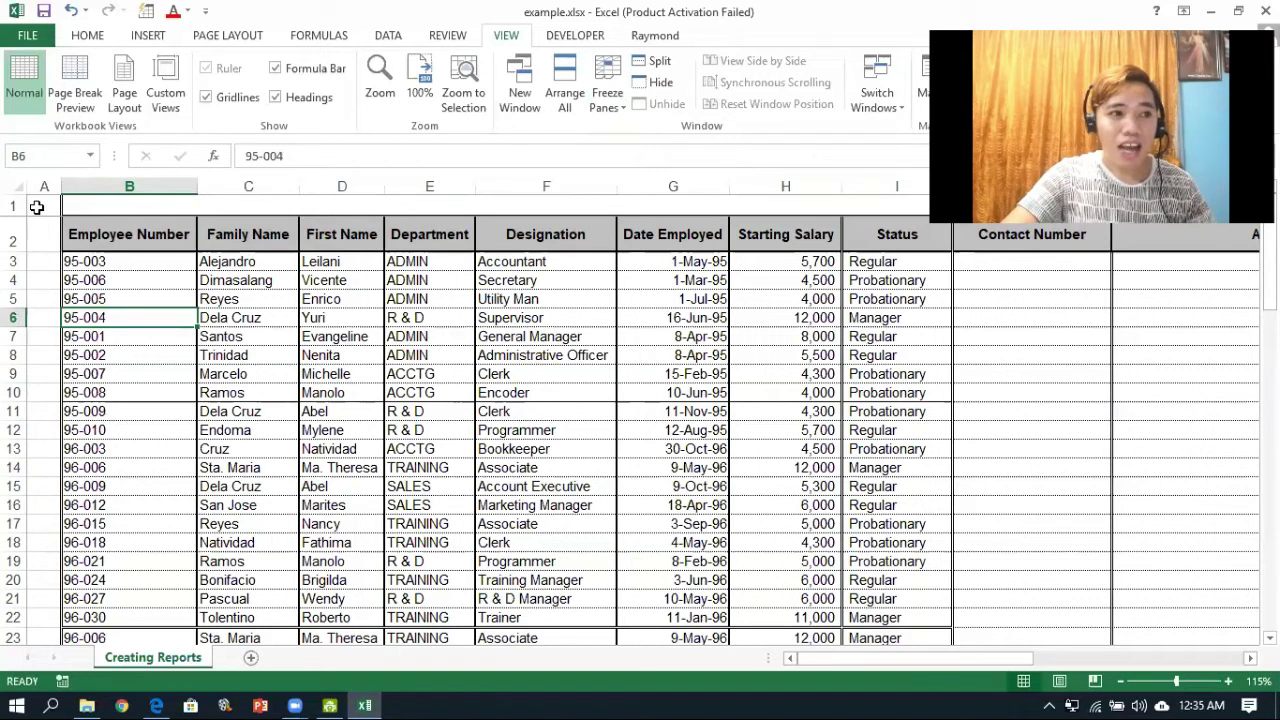
Scroll the employee rows down and back up, showing blank row 1 stays in place.
mouse_move(39, 207)
mouse_down()
mouse_move(920, 198)
mouse_move(812, 213)
mouse_up()
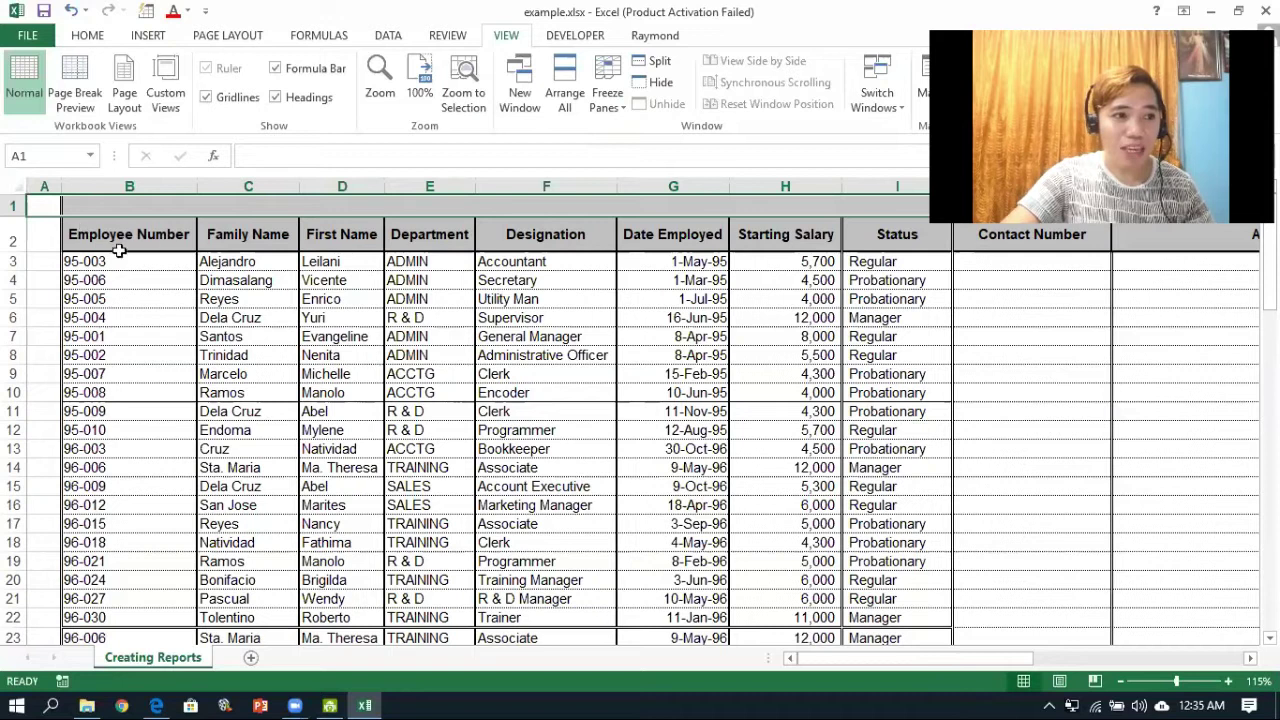
click(393, 247)
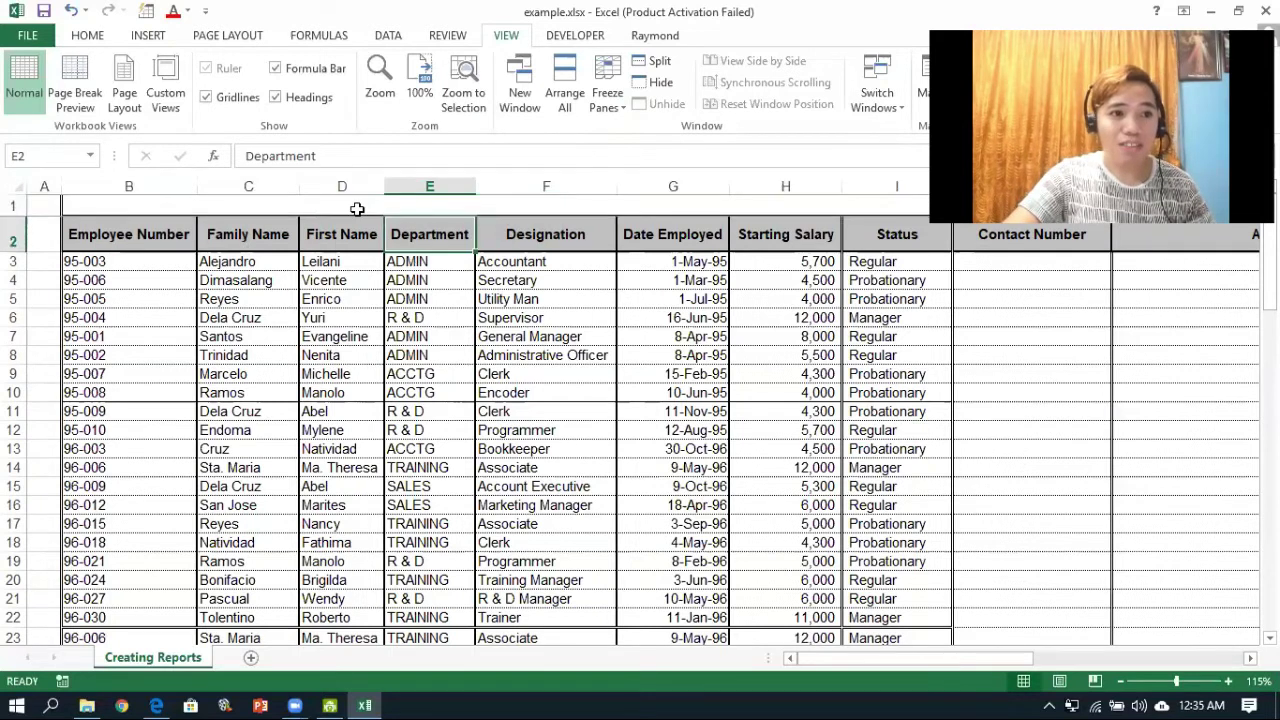
scroll(670, 234, down, 1)
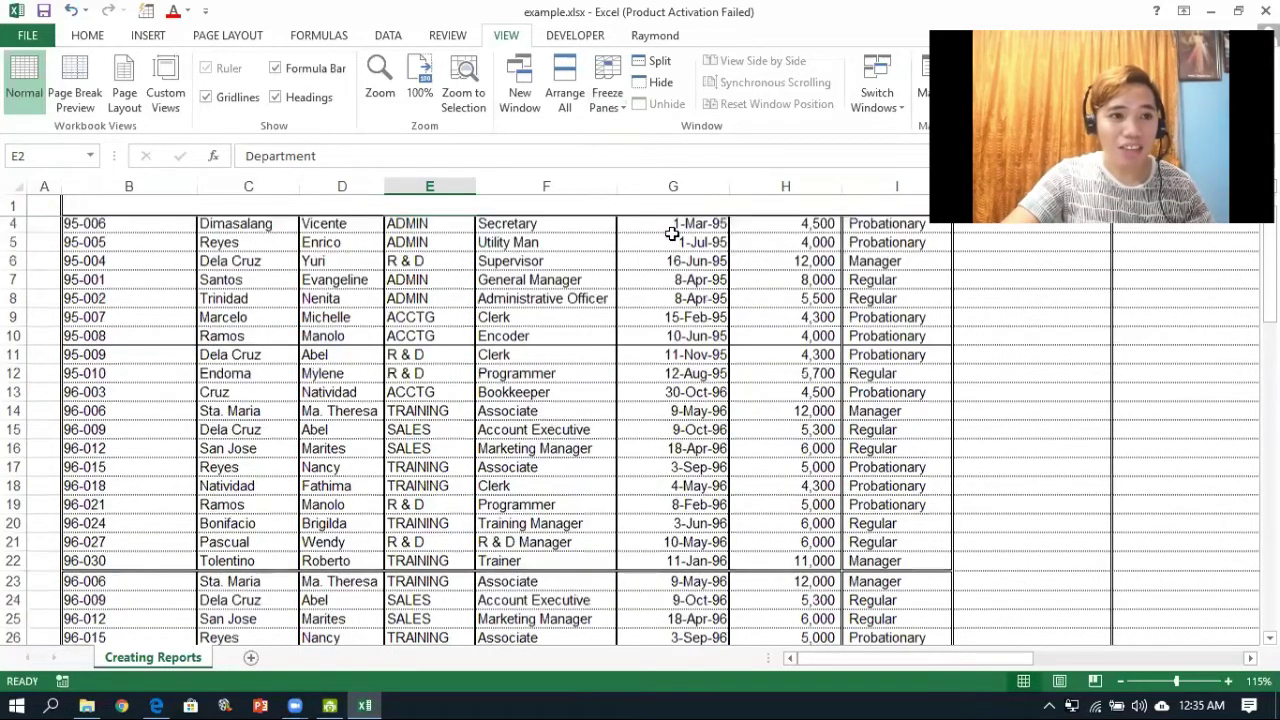
scroll(670, 234, down, 1)
scroll(670, 234, down, 2)
scroll(670, 234, up, 4)
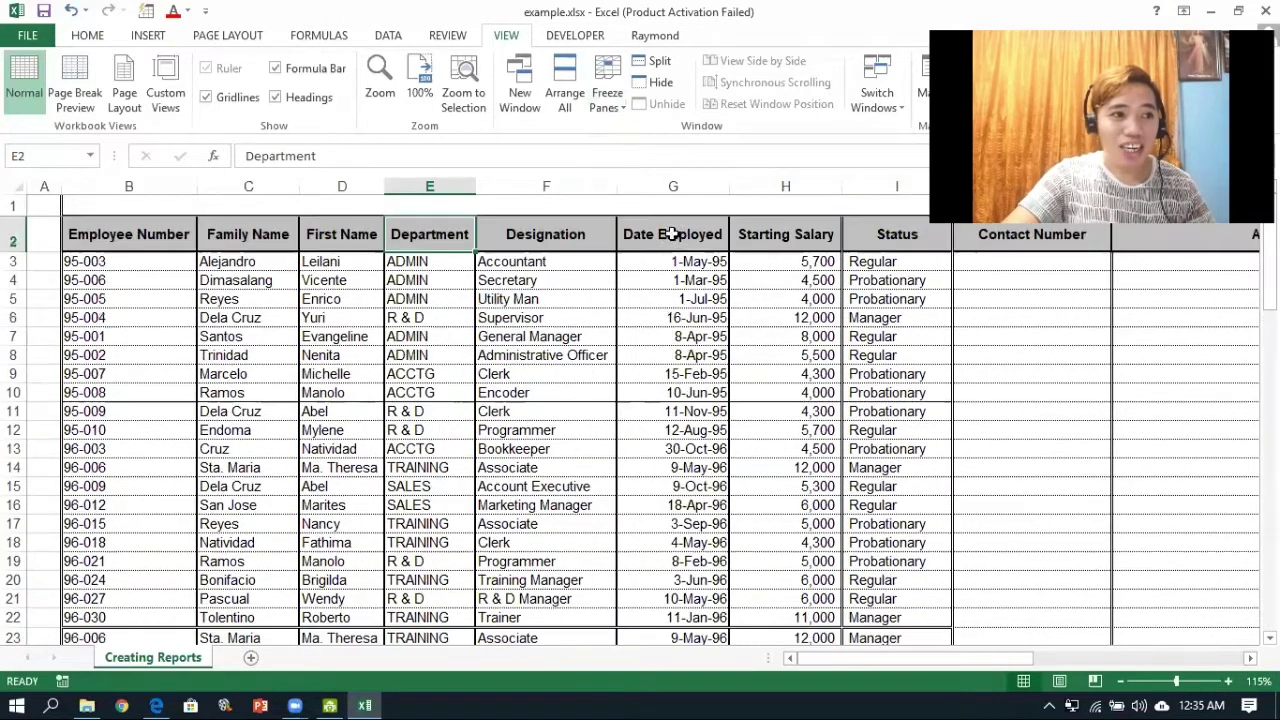
click(14, 201)
scroll(557, 246, down, 2)
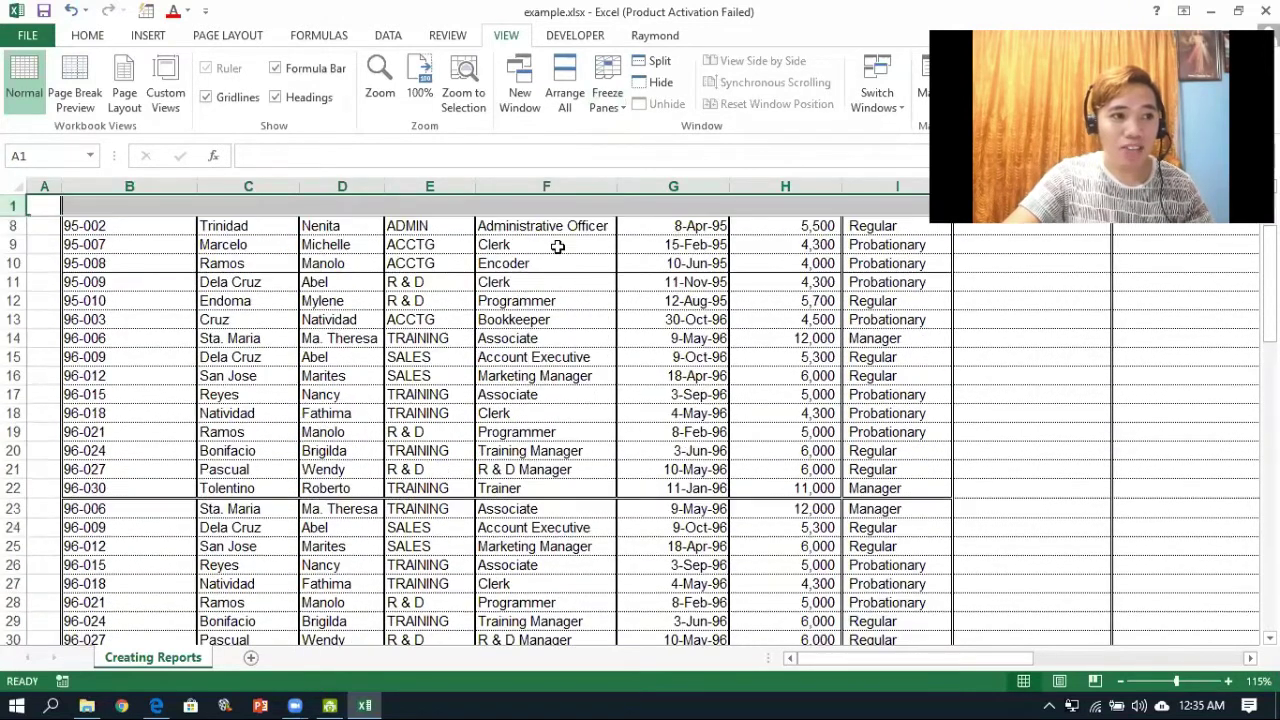
scroll(557, 246, down, 6)
scroll(557, 246, down, 3)
scroll(557, 246, up, 7)
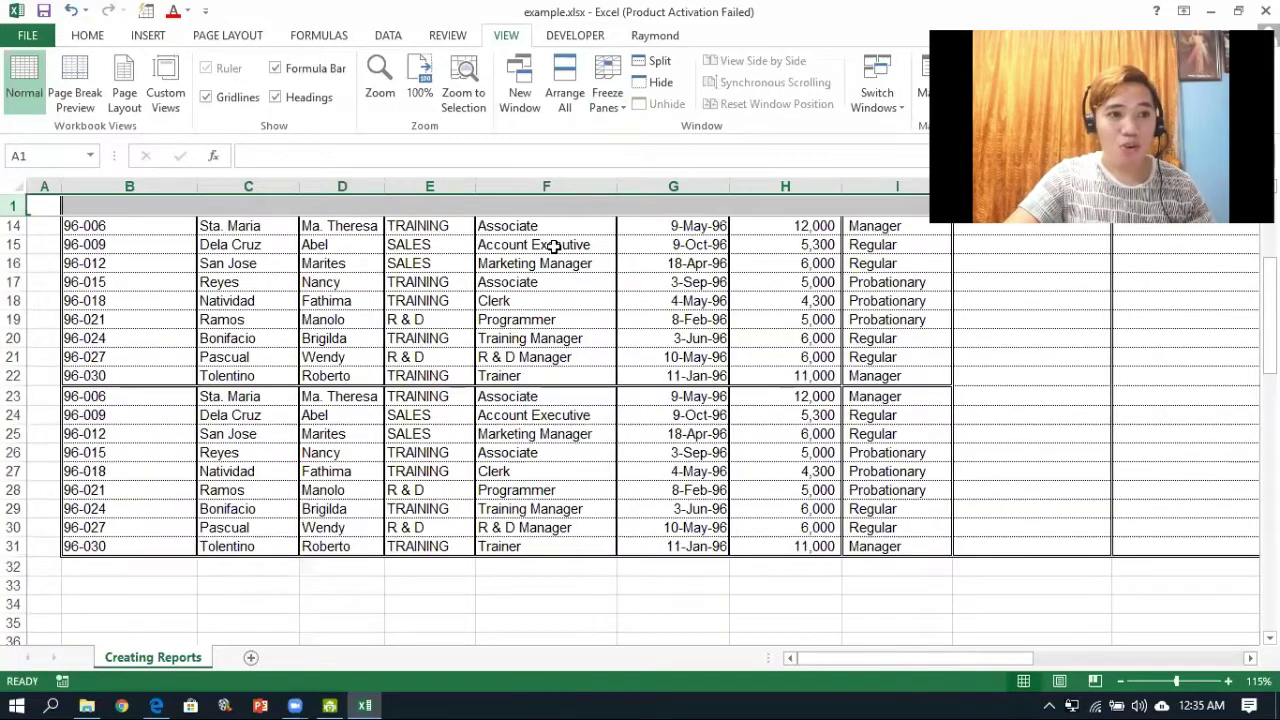
scroll(557, 246, up, 4)
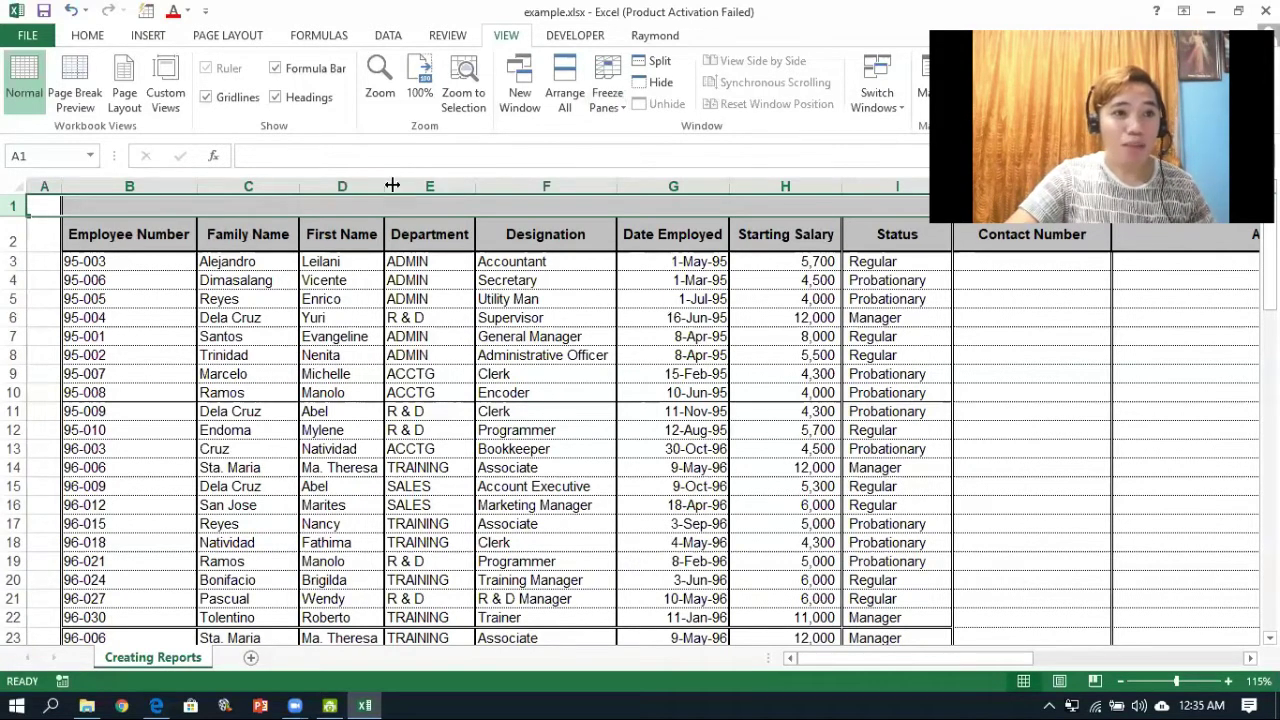
Unfreeze the panes and delete blank row 1 so the headings move up.
click(607, 90)
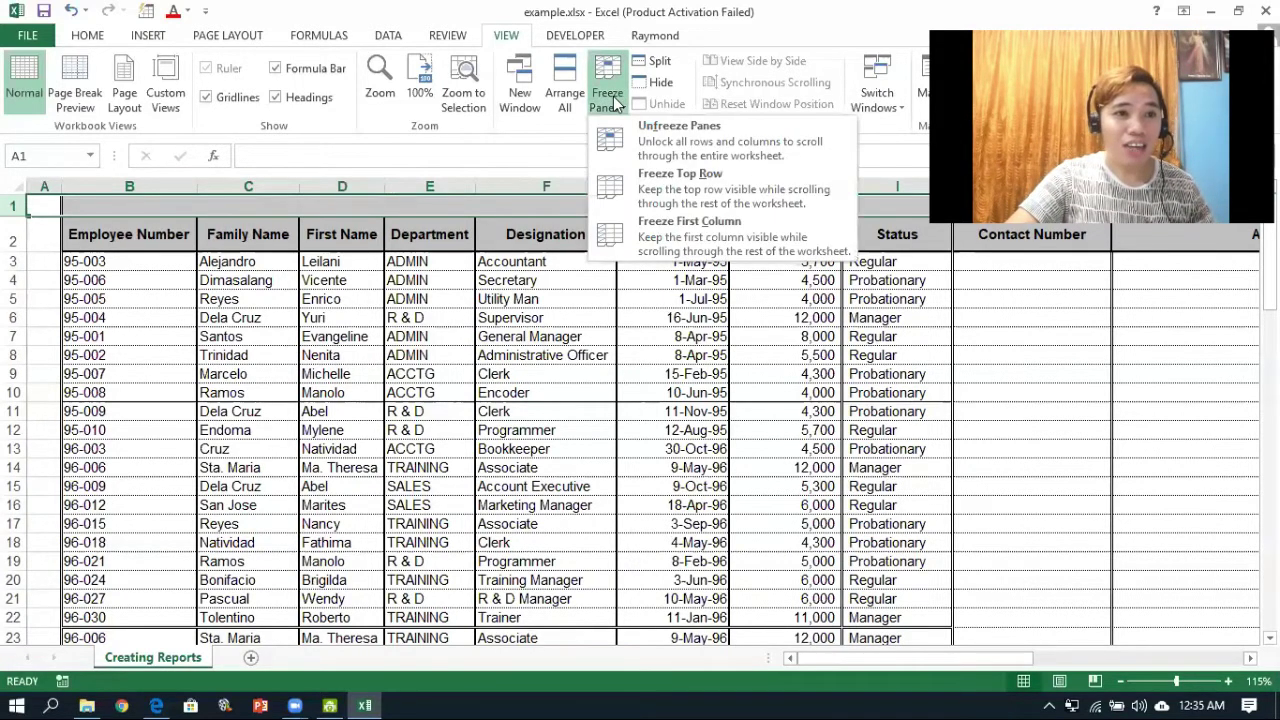
click(678, 145)
click(460, 352)
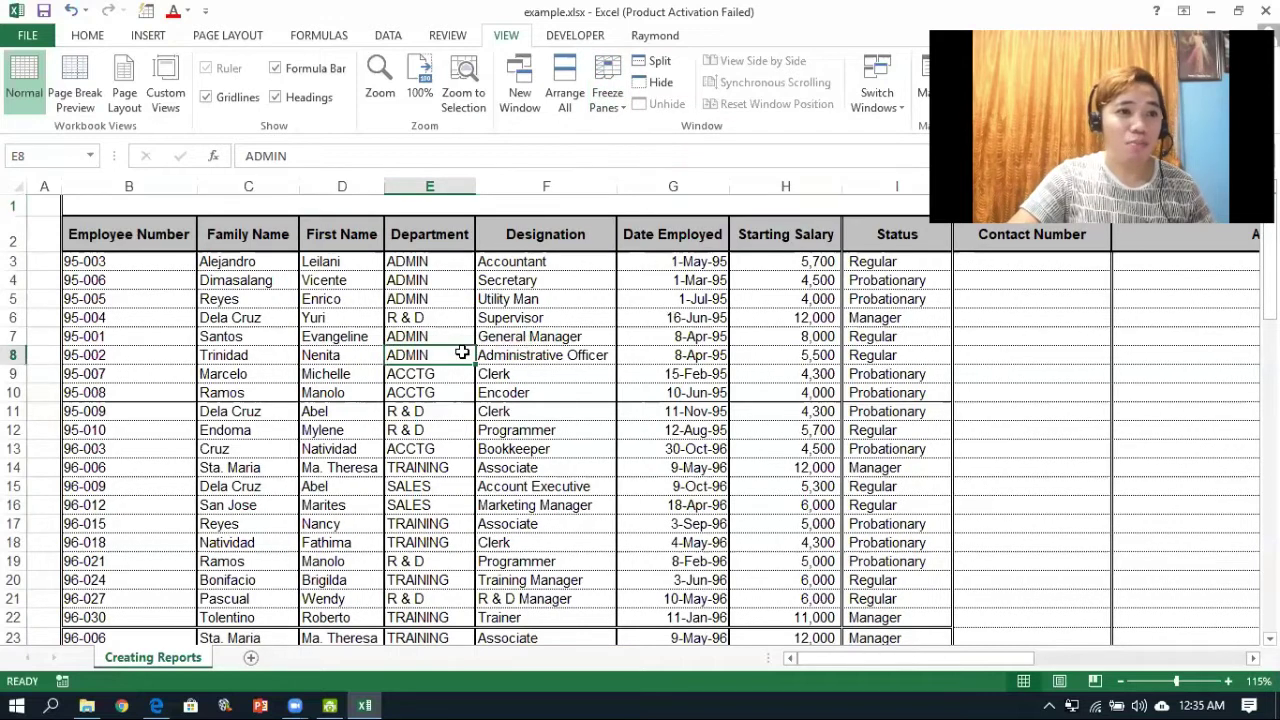
click(16, 205)
right_click(16, 205)
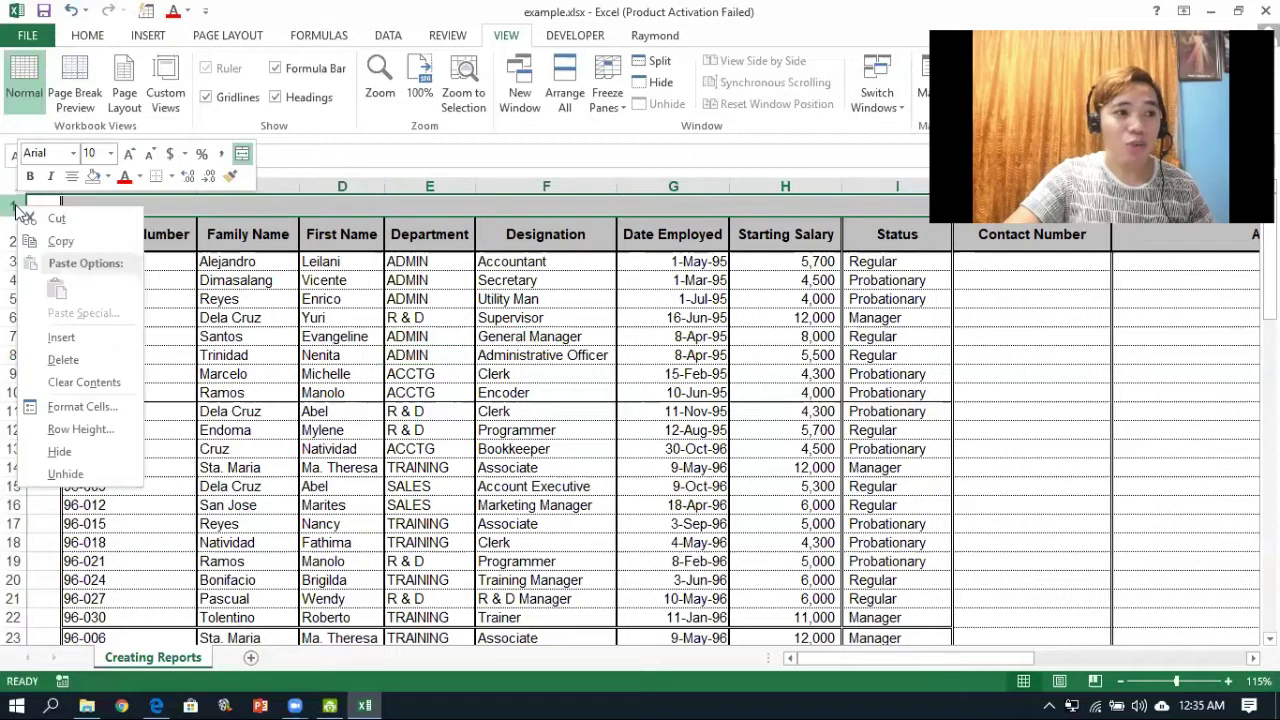
click(80, 360)
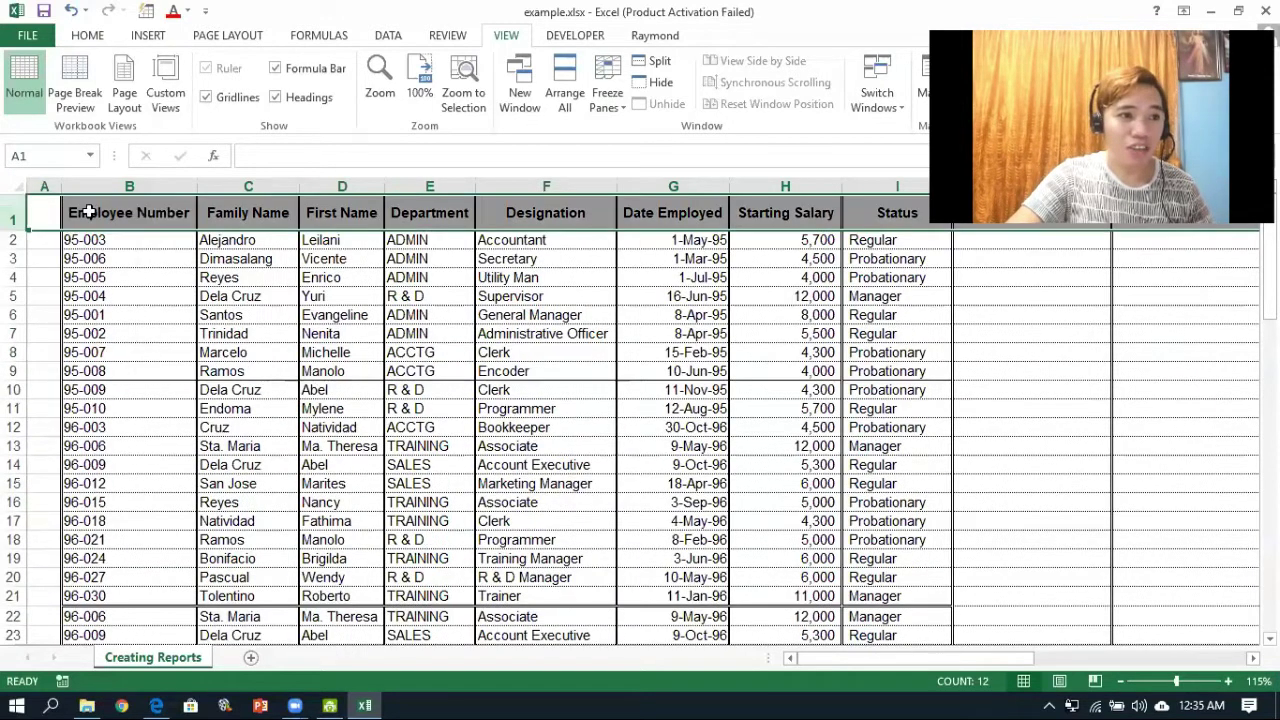
click(94, 212)
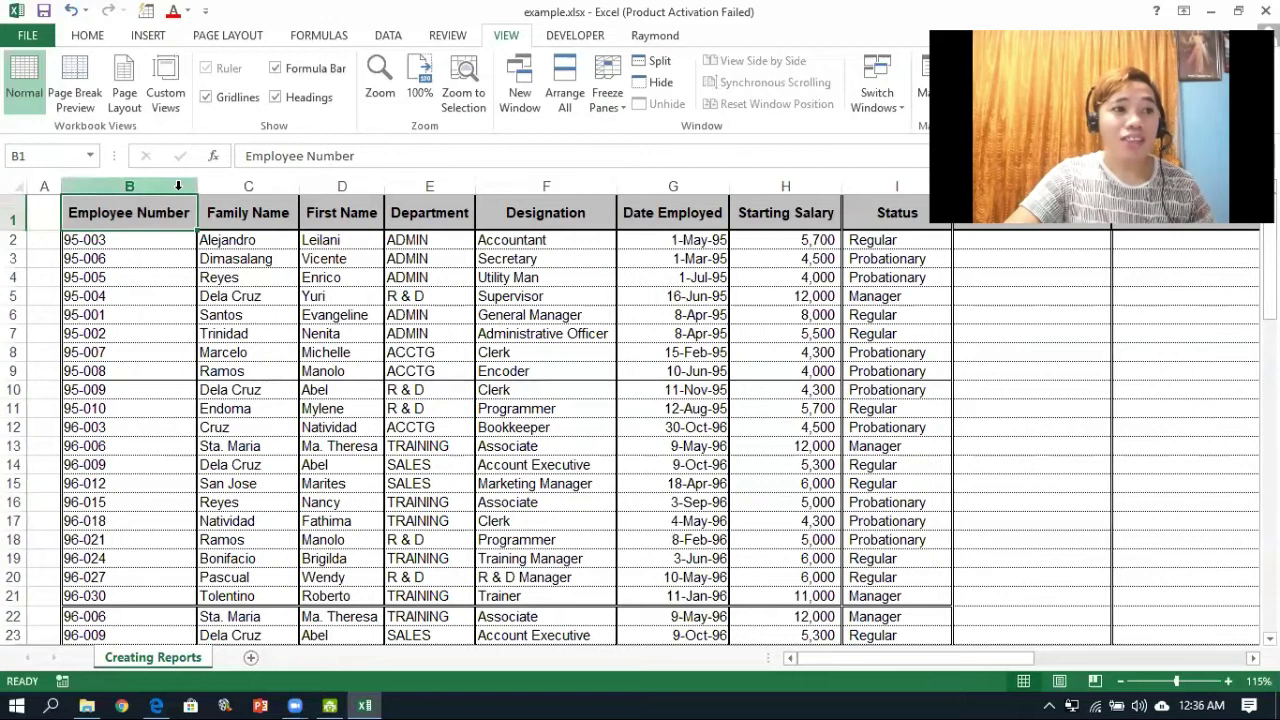
Freeze the heading row with Freeze Top Row and scroll down and up to test it.
click(608, 100)
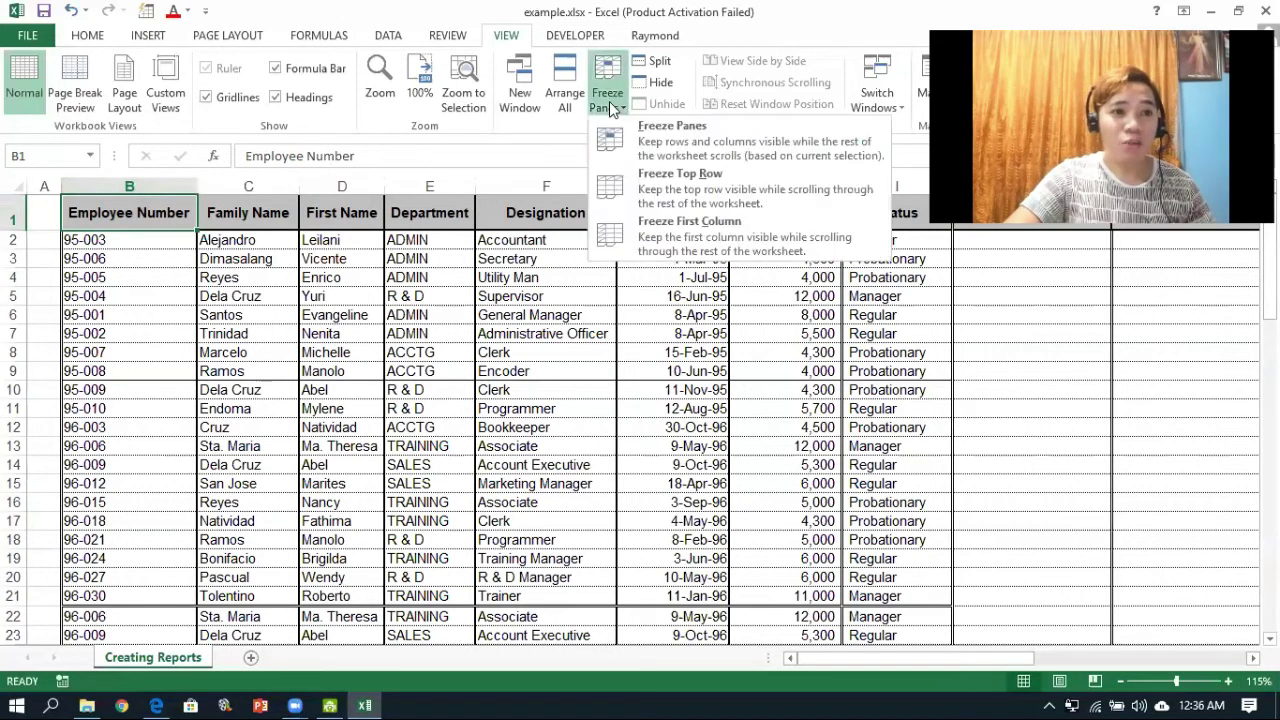
click(686, 190)
scroll(694, 268, down, 2)
scroll(694, 268, down, 4)
scroll(694, 268, down, 3)
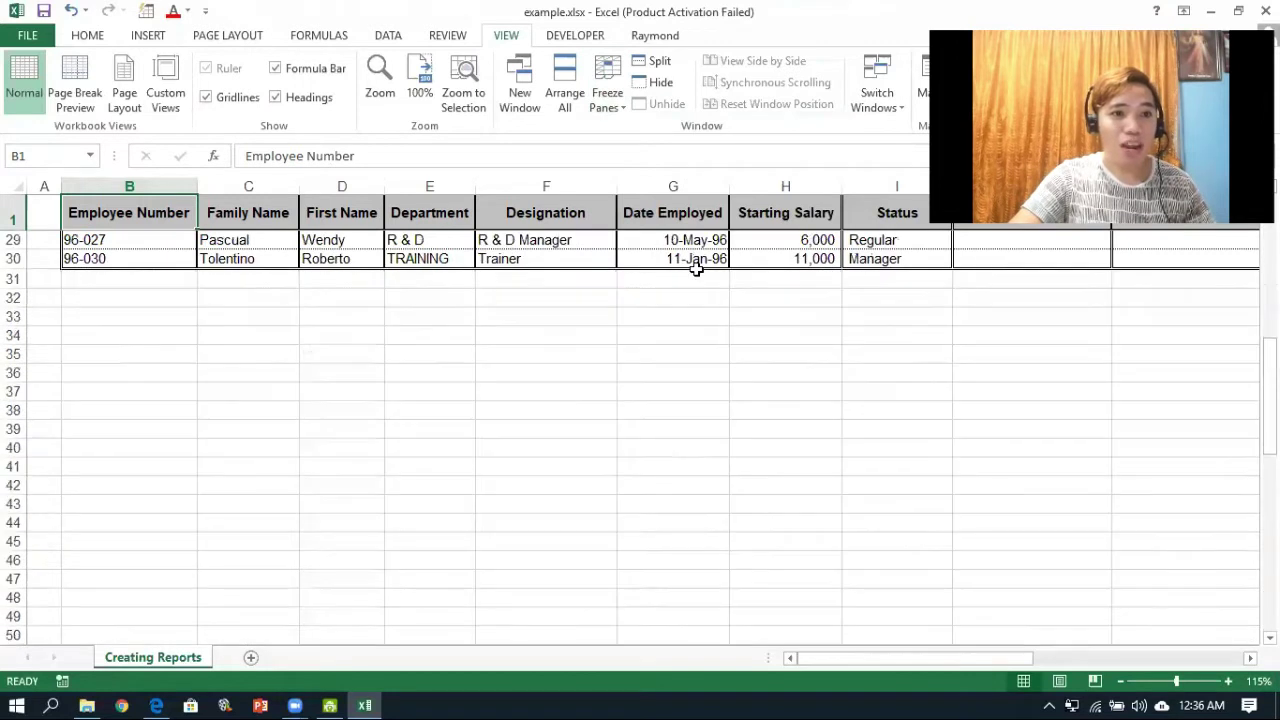
scroll(696, 268, down, 2)
scroll(696, 268, down, 5)
scroll(696, 268, up, 7)
scroll(696, 266, up, 9)
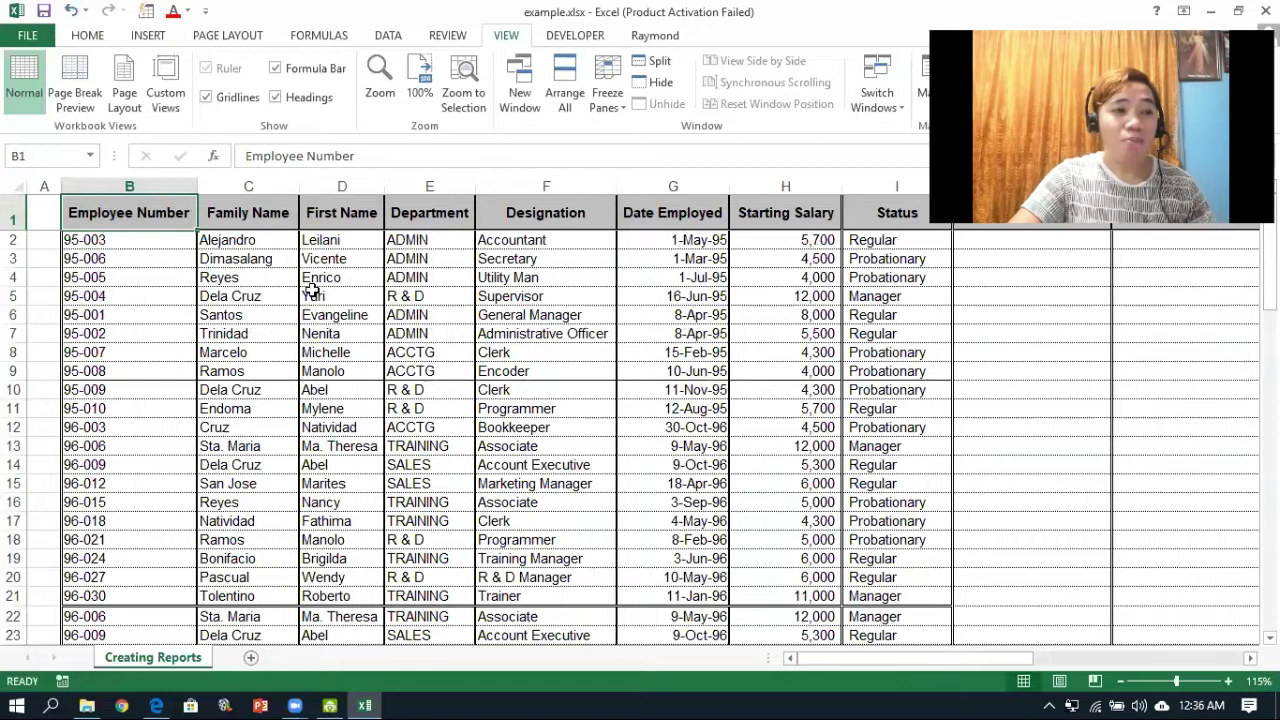
click(600, 100)
Unfreeze the heading row and select cell J2 as the next freeze point.
click(668, 140)
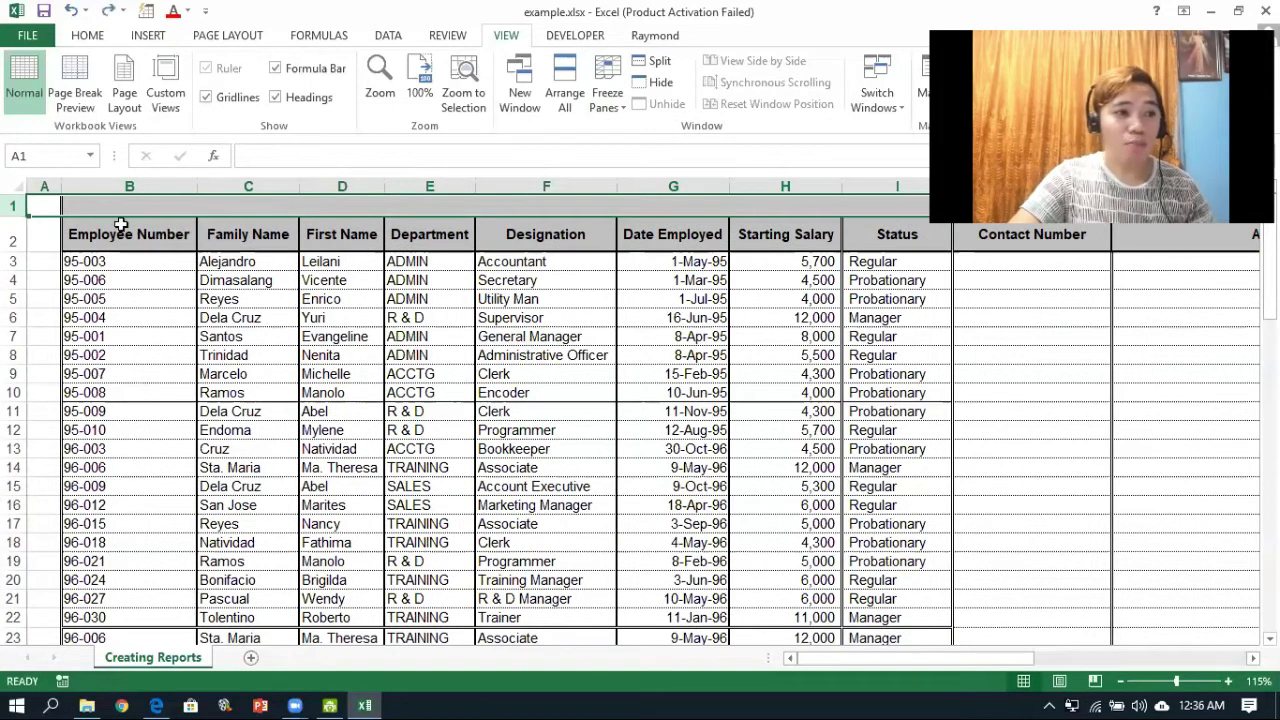
click(120, 229)
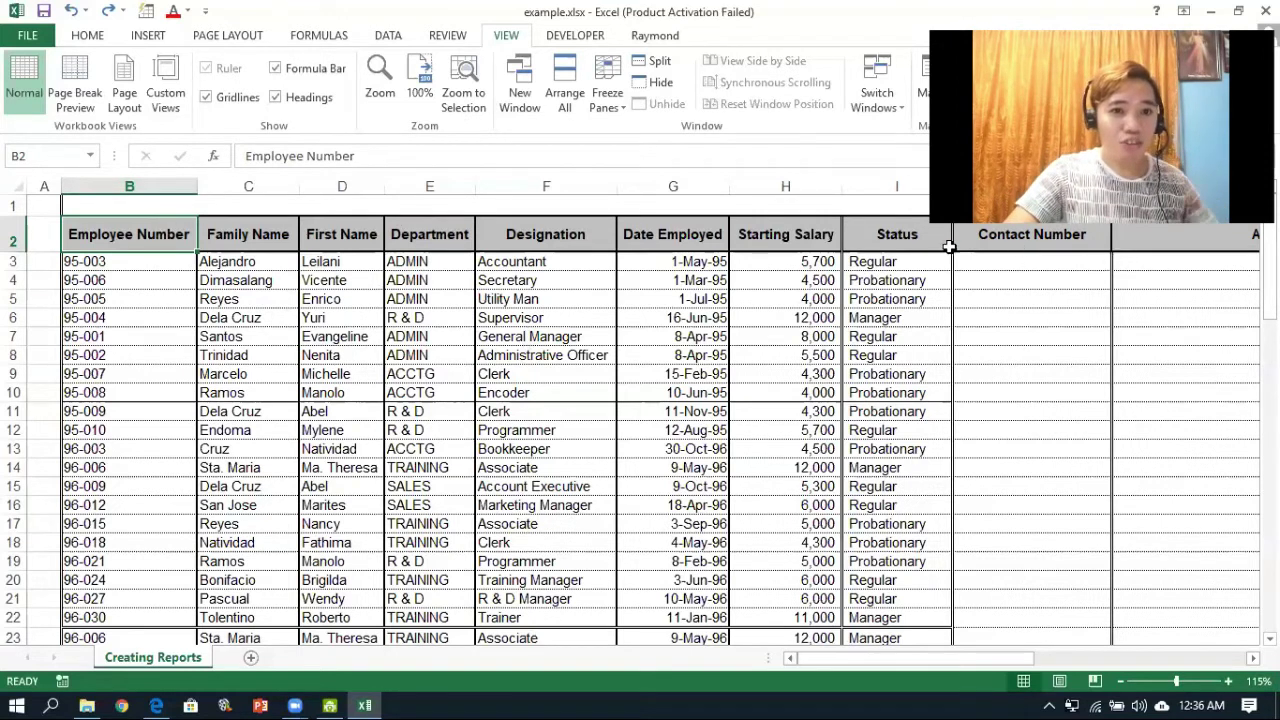
click(1015, 241)
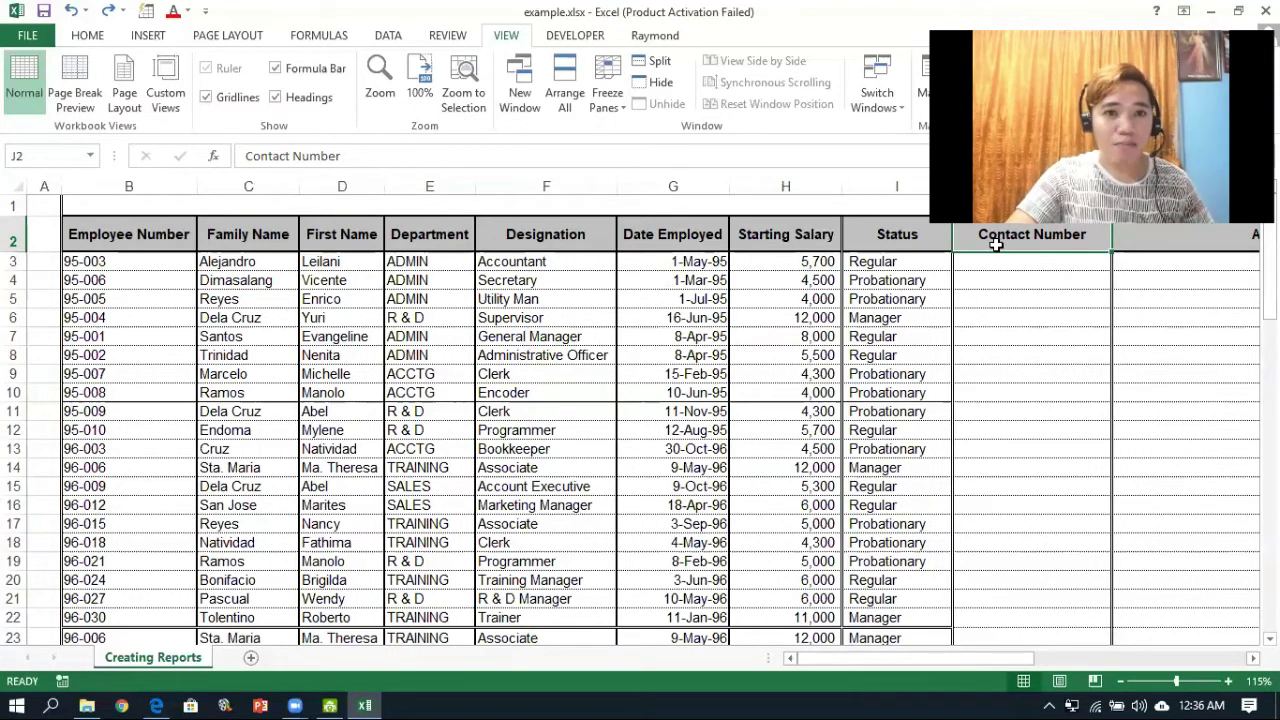
Apply Freeze Panes at J2, fixing row 1 and columns A–I.
click(612, 100)
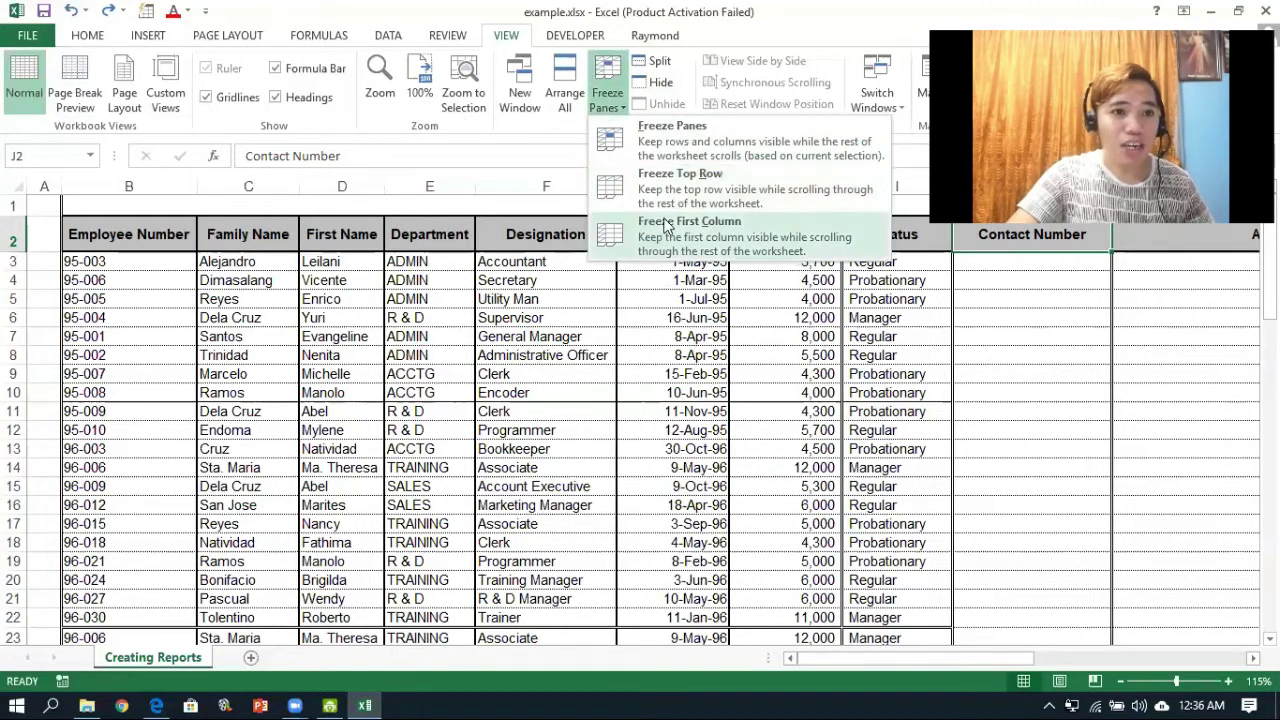
click(691, 140)
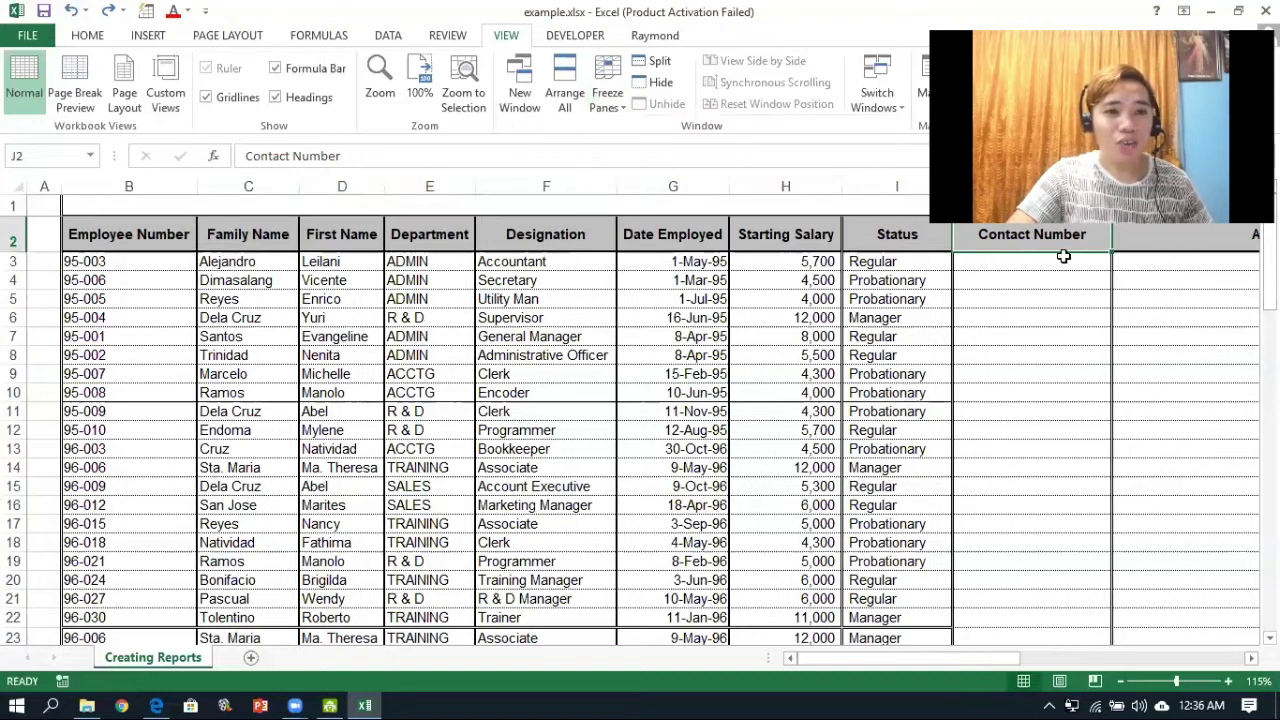
click(612, 104)
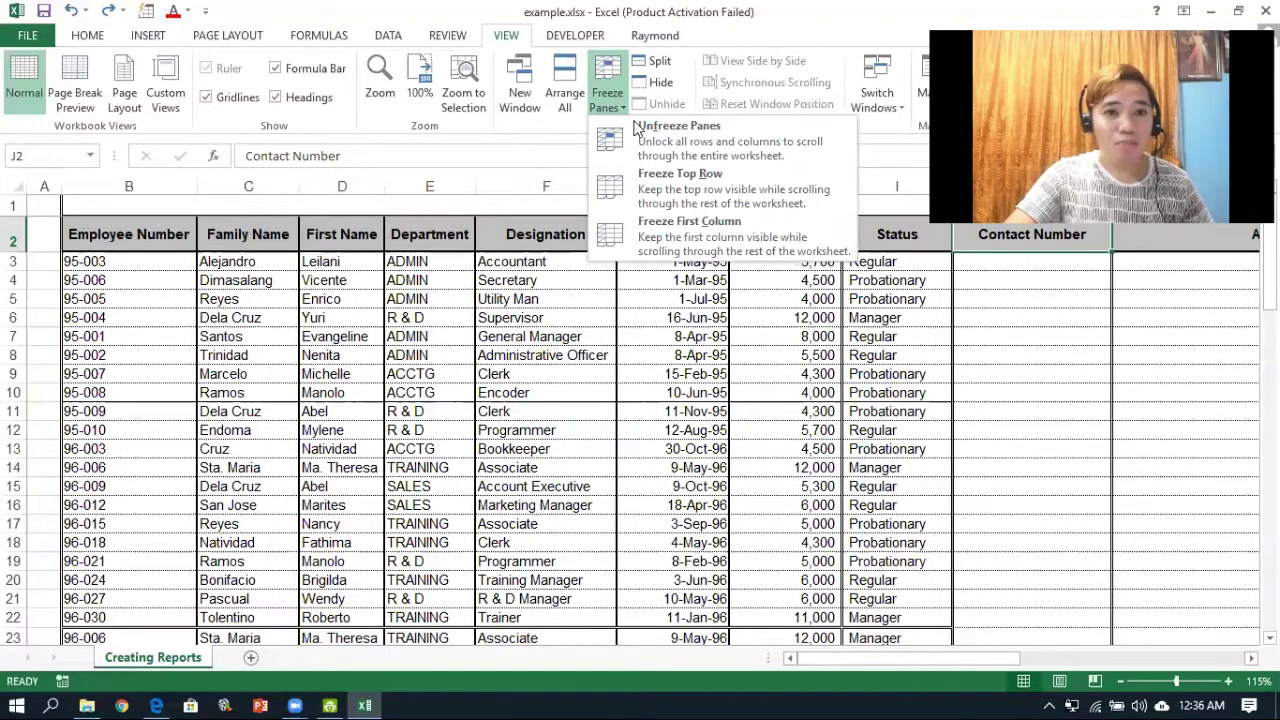
click(636, 128)
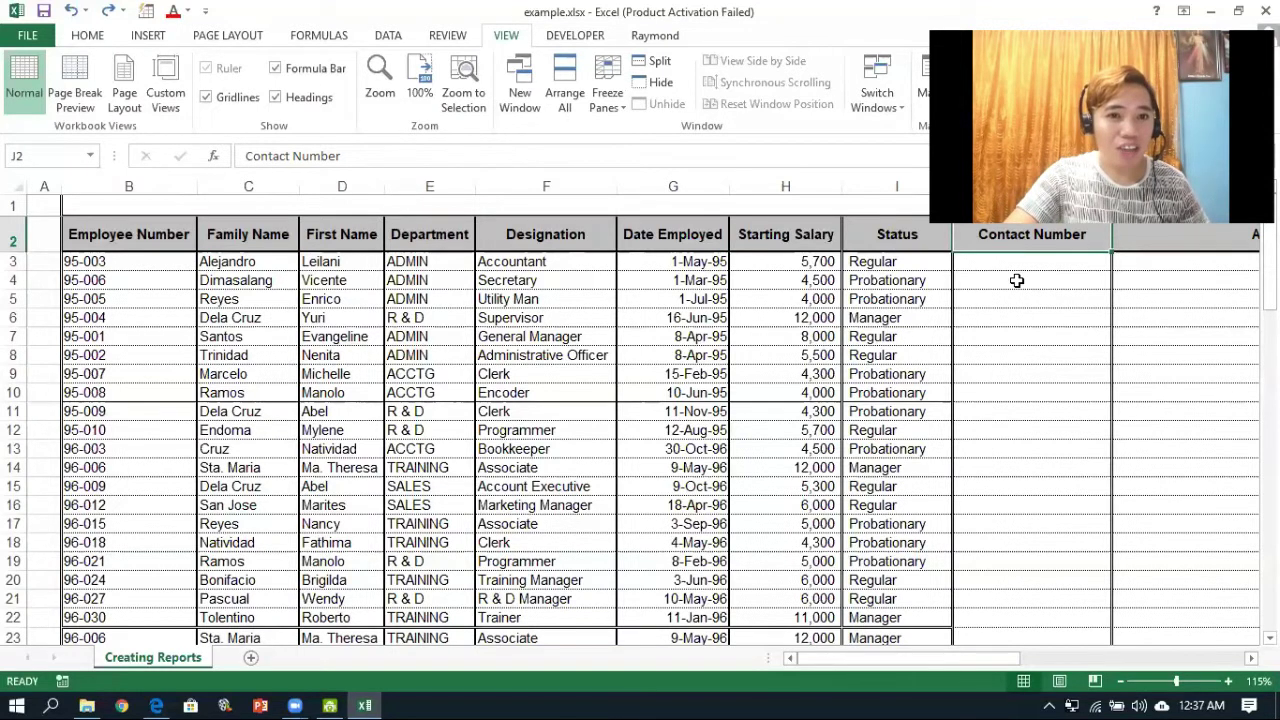
scroll(1016, 280, down, 1)
scroll(1016, 280, down, 1)
scroll(1016, 280, down, 1)
scroll(1016, 280, up, 2)
scroll(1016, 281, up, 1)
scroll(1016, 281, down, 2)
scroll(1016, 281, down, 1)
scroll(1014, 279, up, 3)
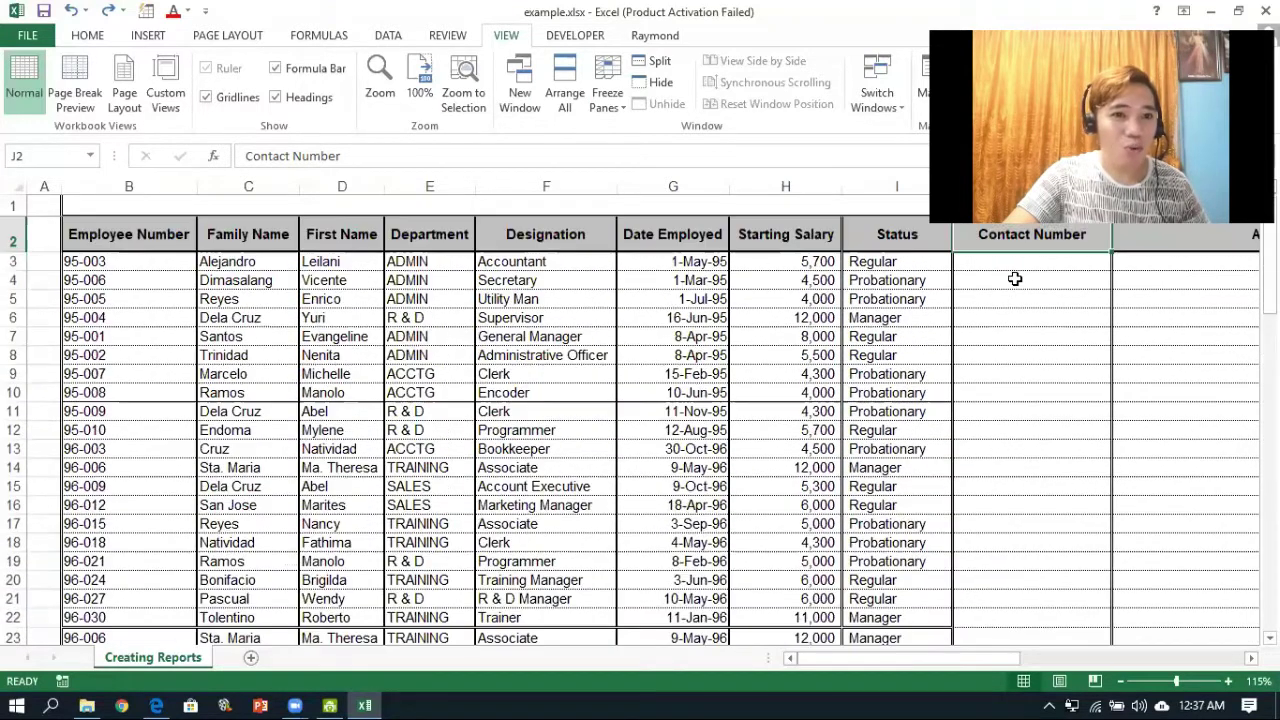
scroll(1014, 279, down, 5)
scroll(1014, 279, down, 7)
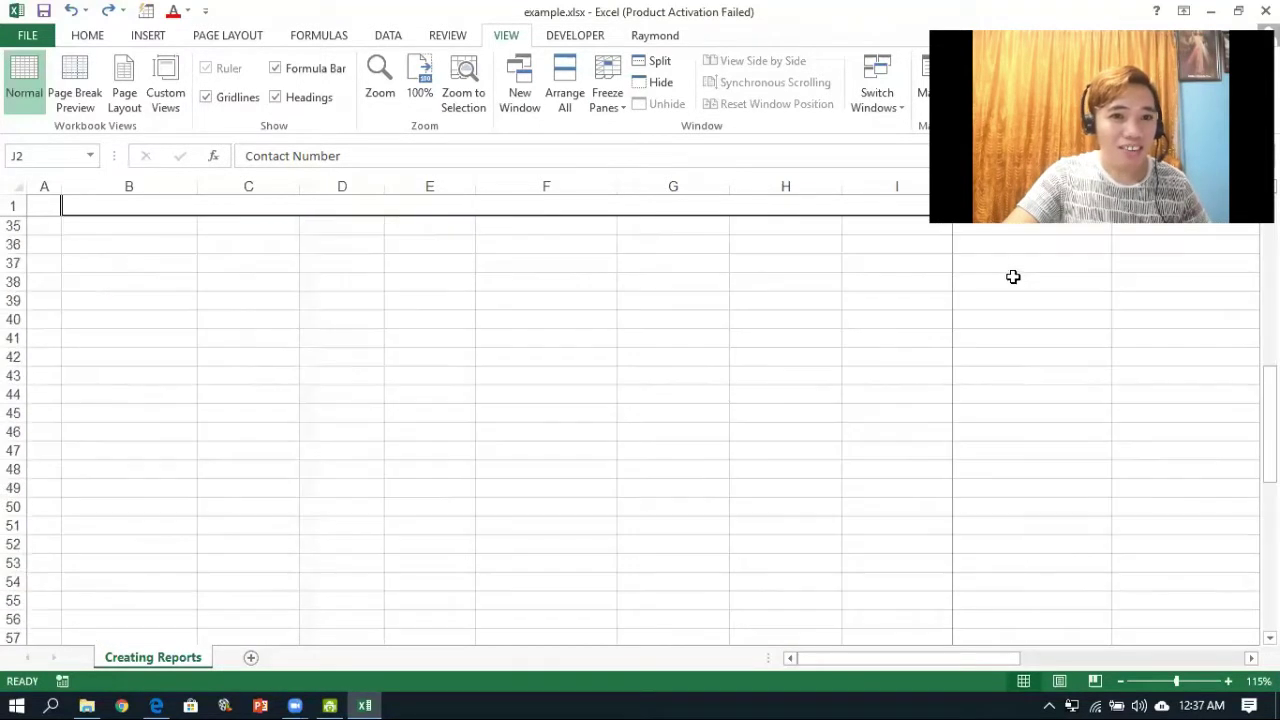
scroll(1014, 279, up, 12)
scroll(1013, 275, down, 1)
scroll(1013, 275, down, 7)
scroll(1013, 278, up, 1)
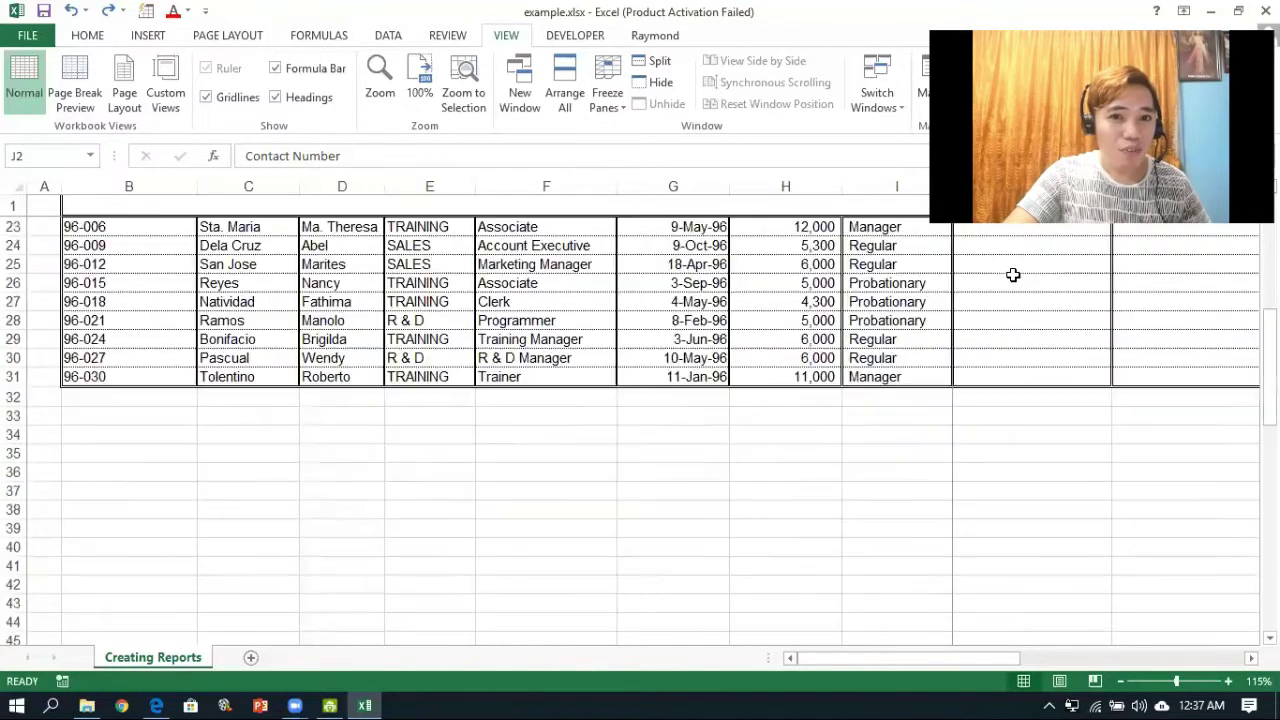
scroll(1014, 282, up, 7)
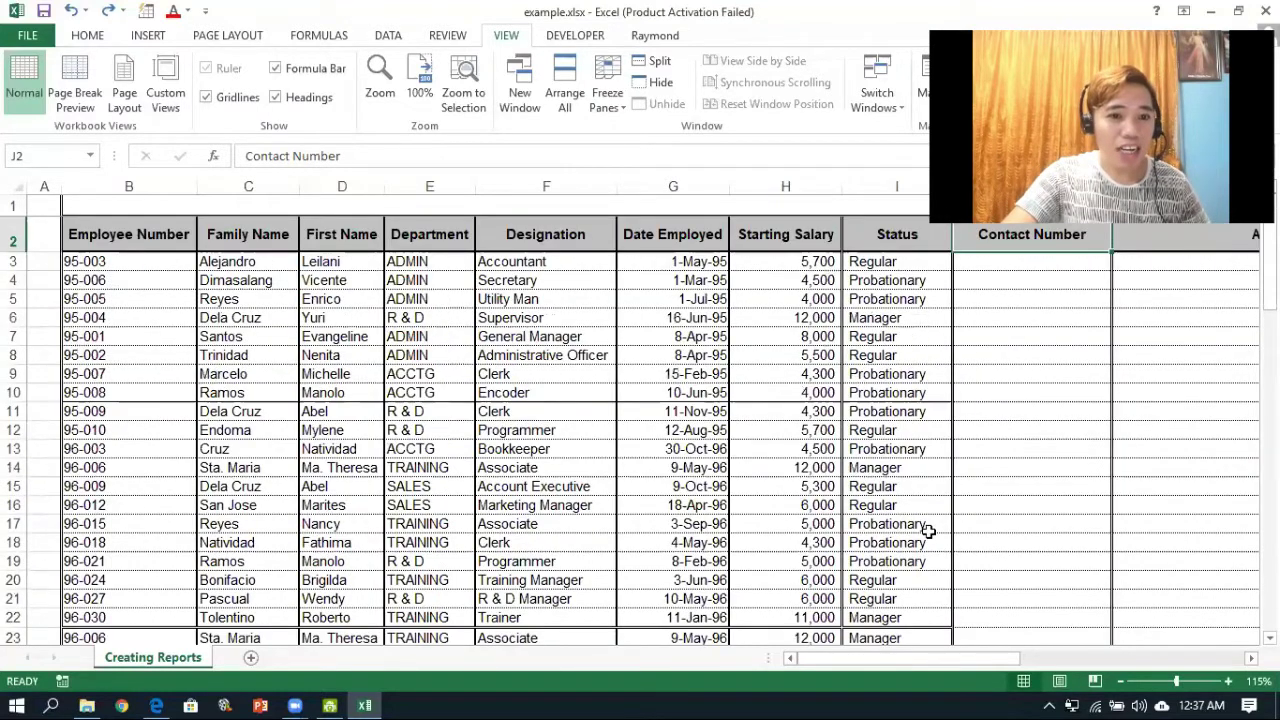
drag(903, 664, 1052, 660)
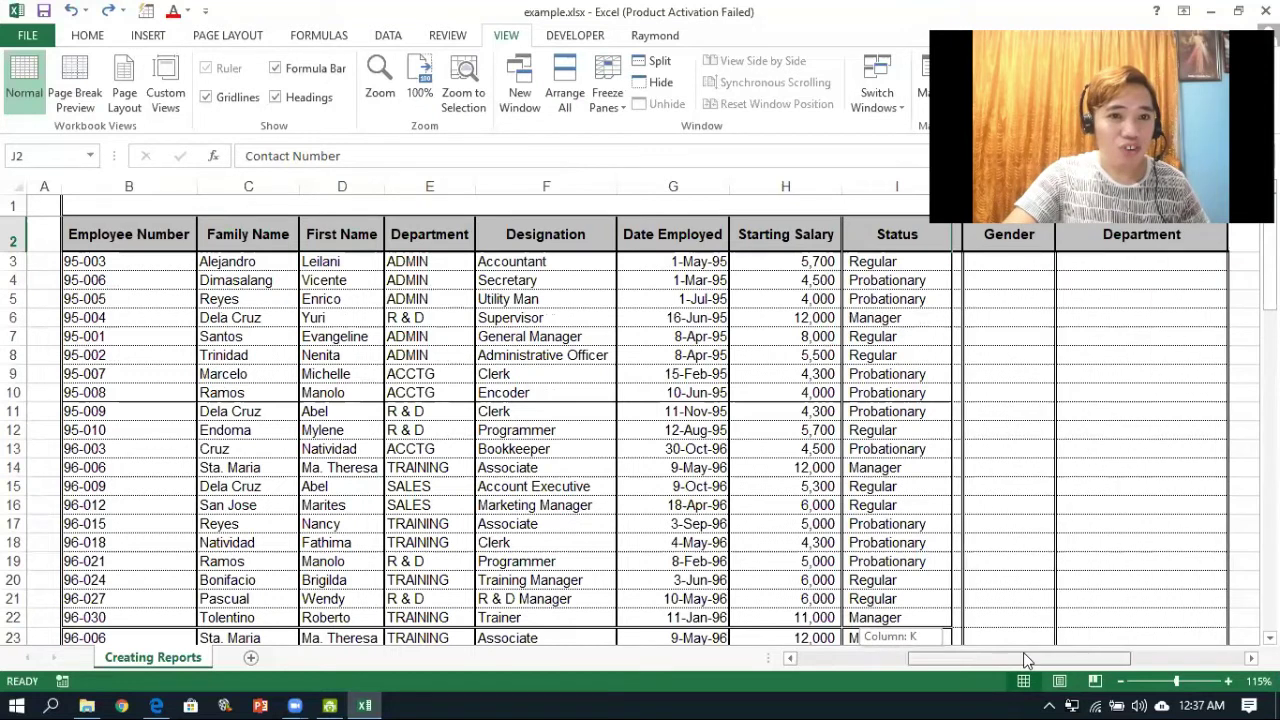
mouse_move(978, 645)
mouse_down()
mouse_move(935, 668)
mouse_move(1159, 656)
mouse_up()
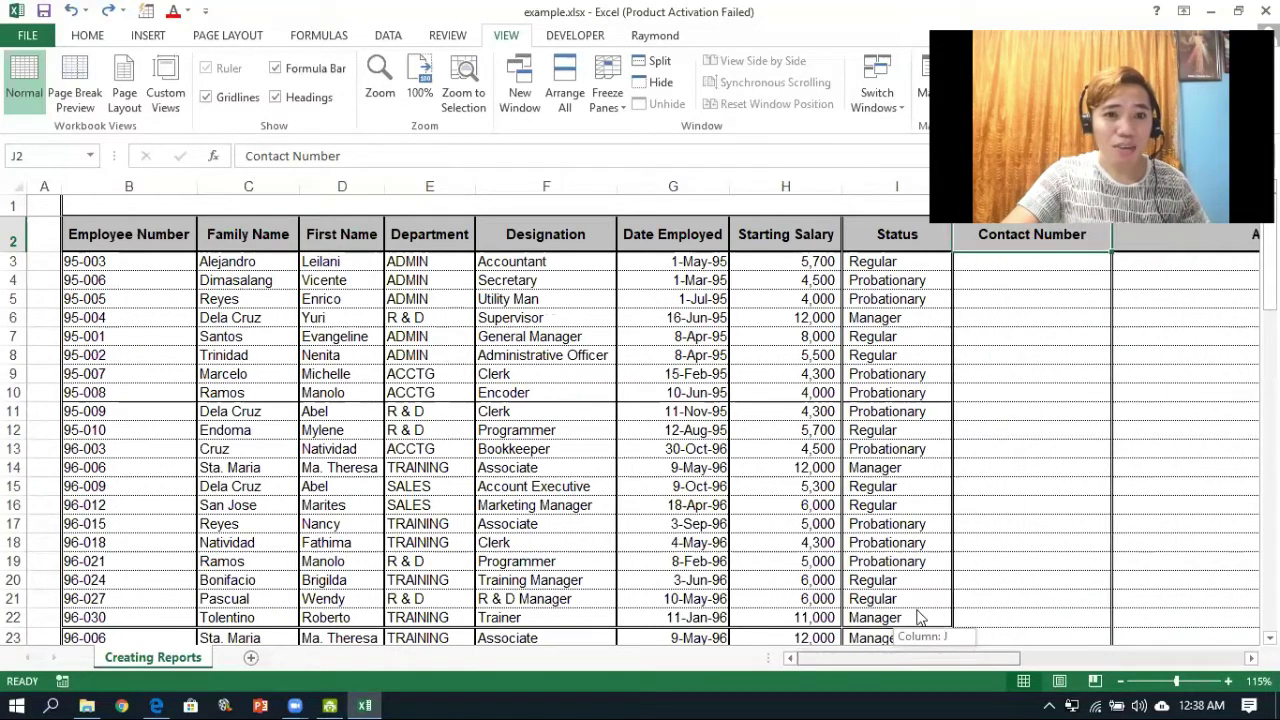
drag(1012, 637, 790, 658)
Unfreeze all panes and select cell E3 (ADMIN) as the new freeze point.
click(605, 105)
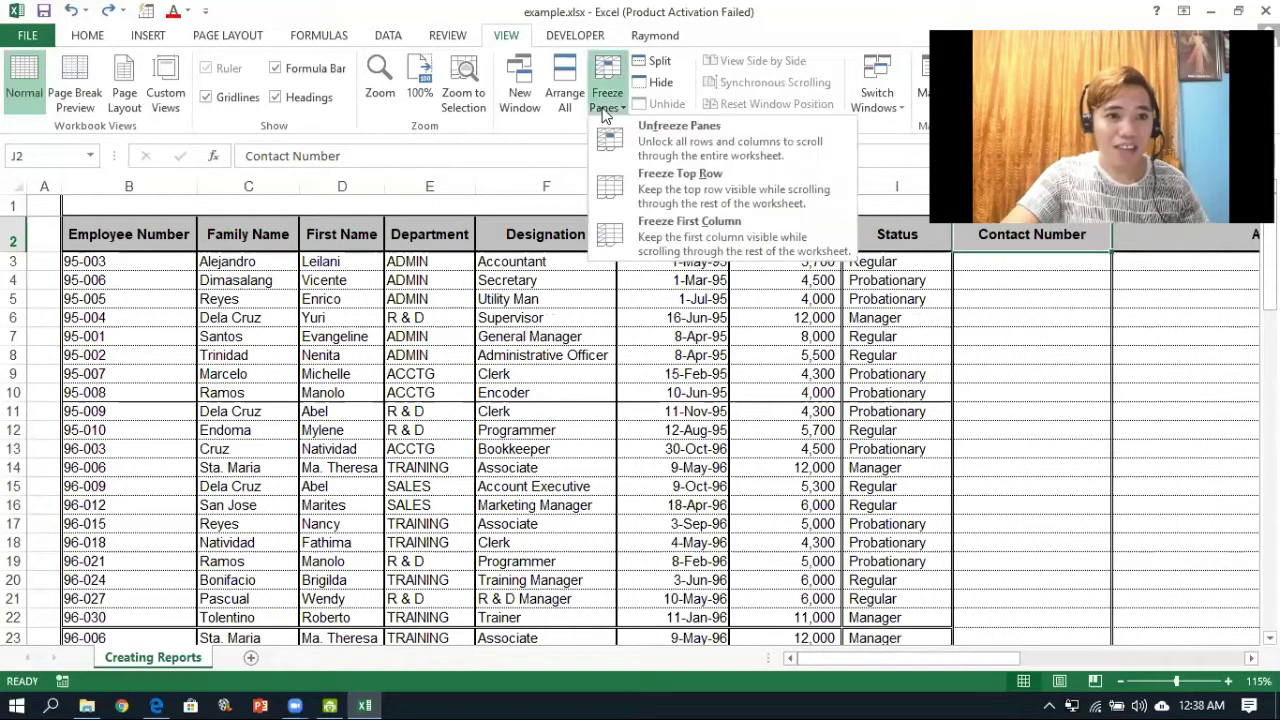
click(682, 139)
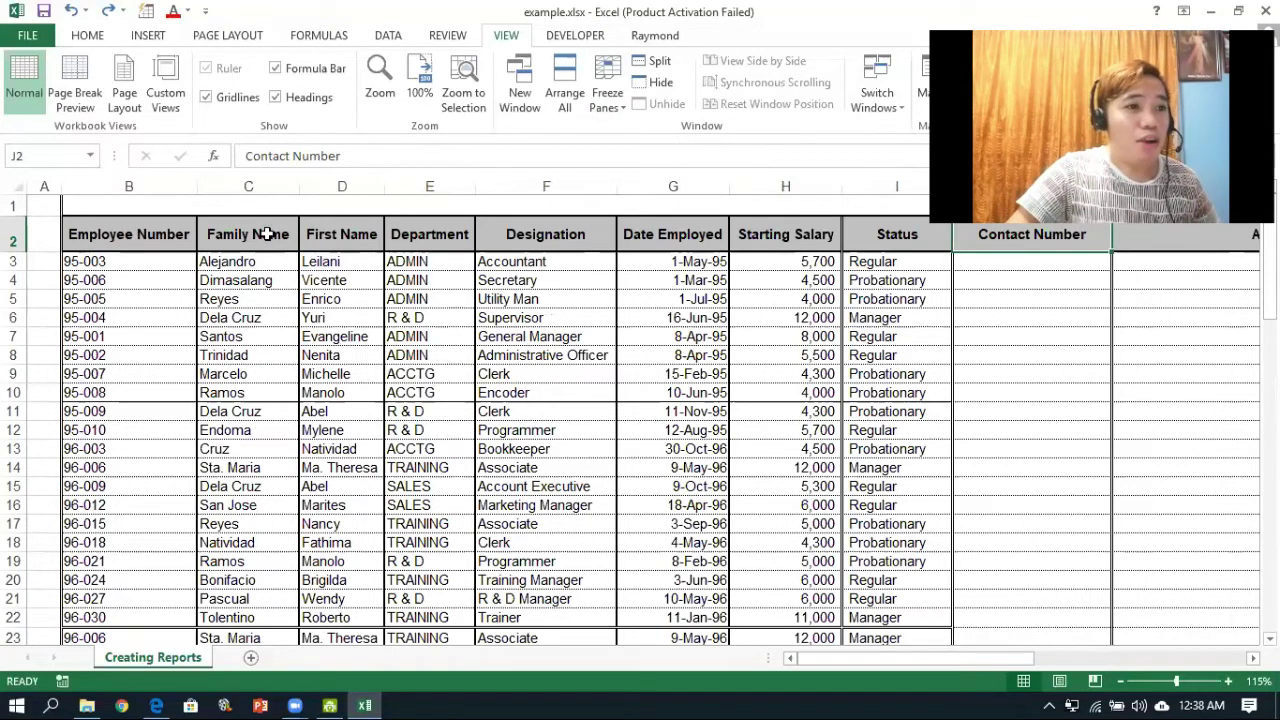
click(432, 238)
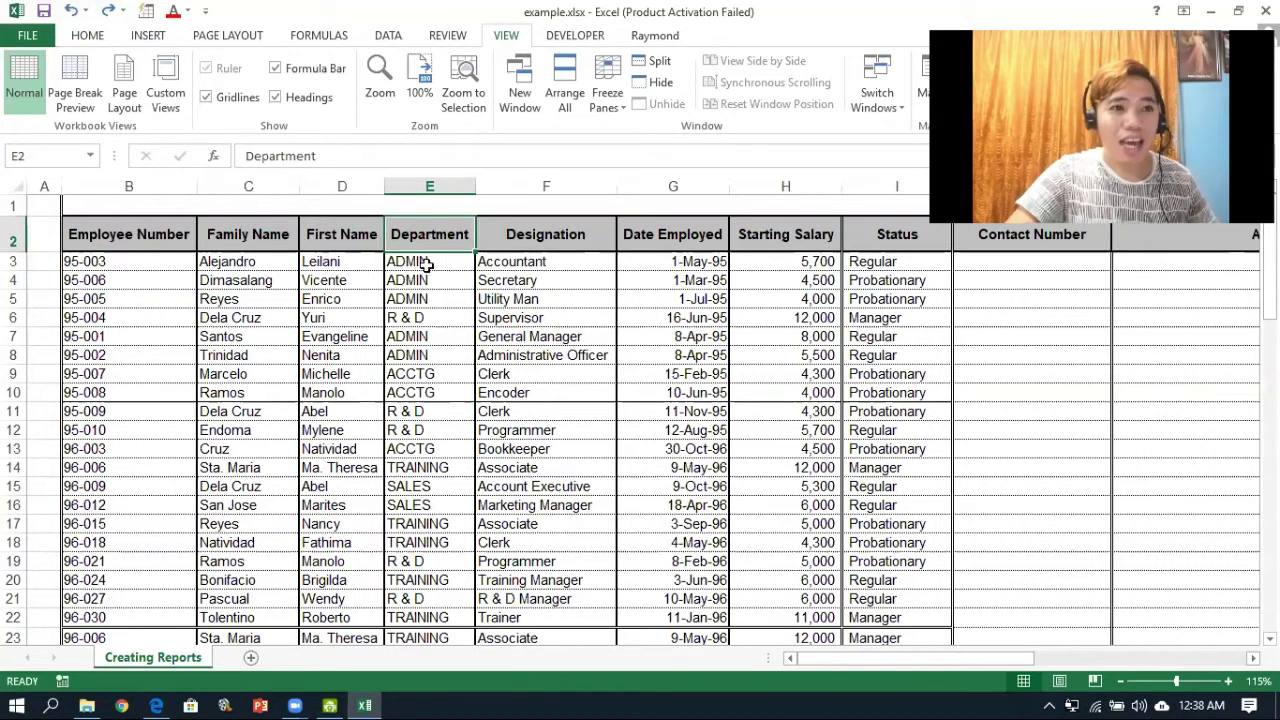
click(422, 262)
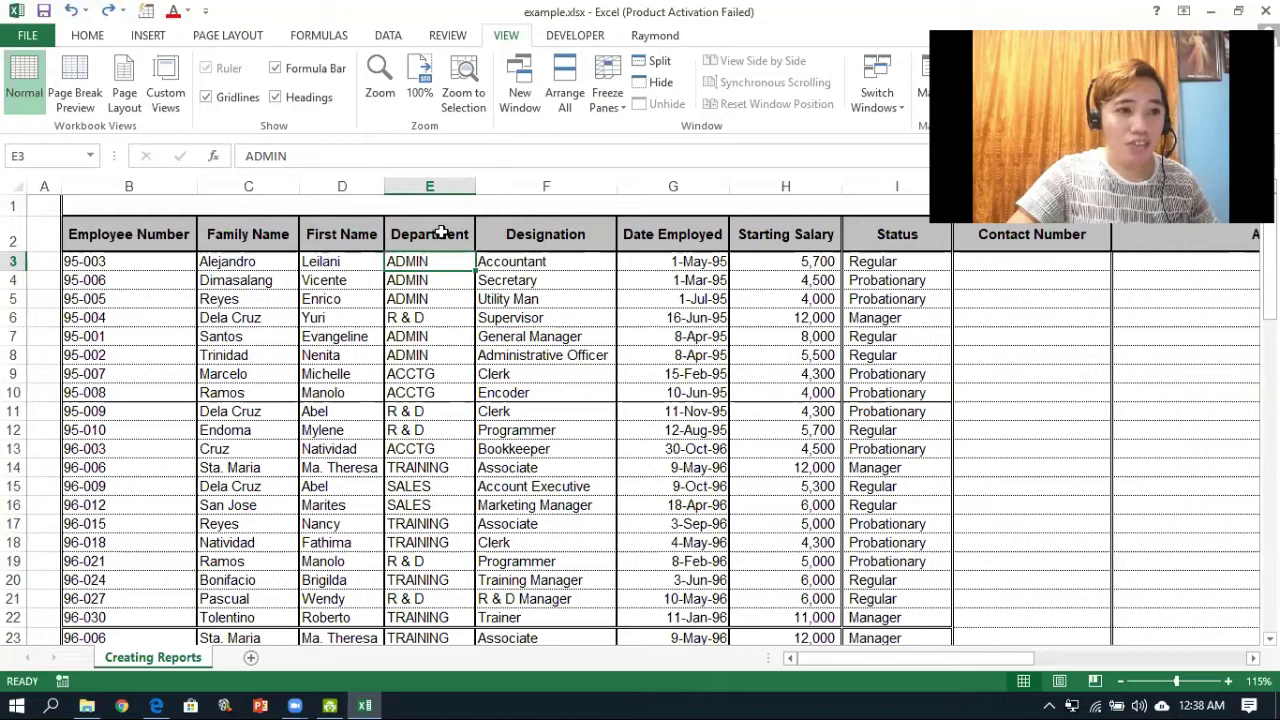
click(441, 234)
click(432, 261)
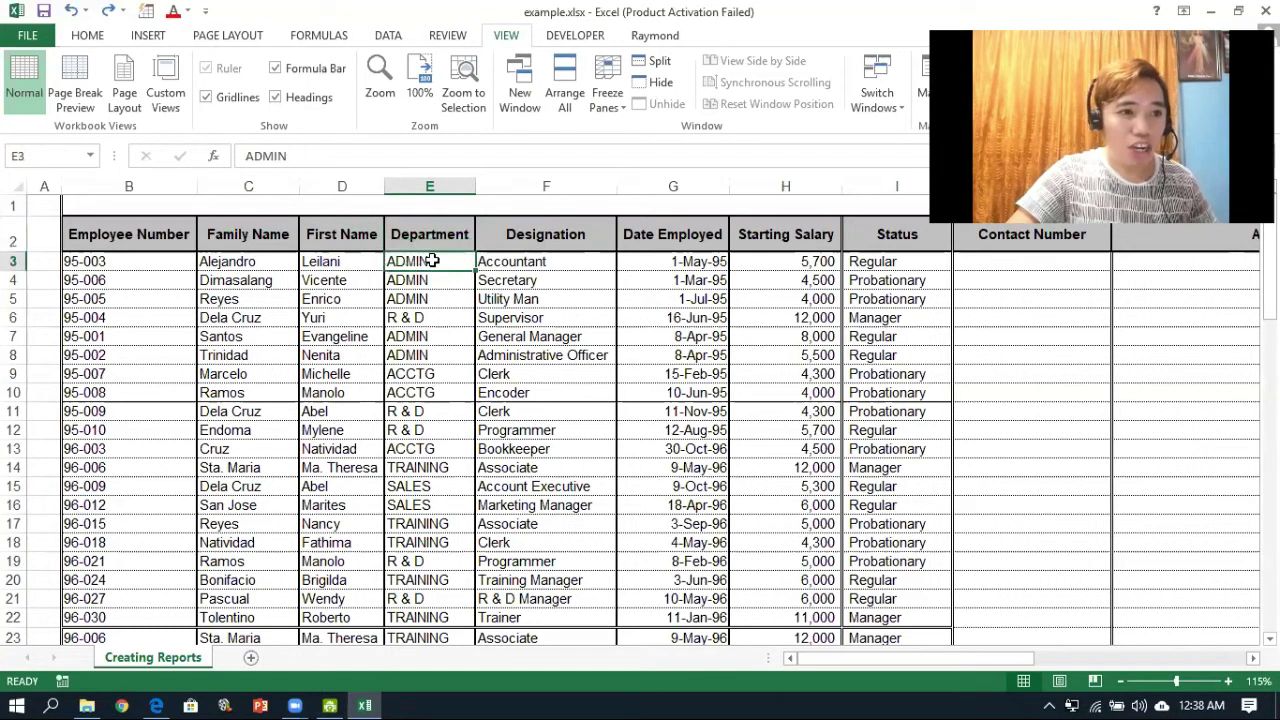
click(328, 262)
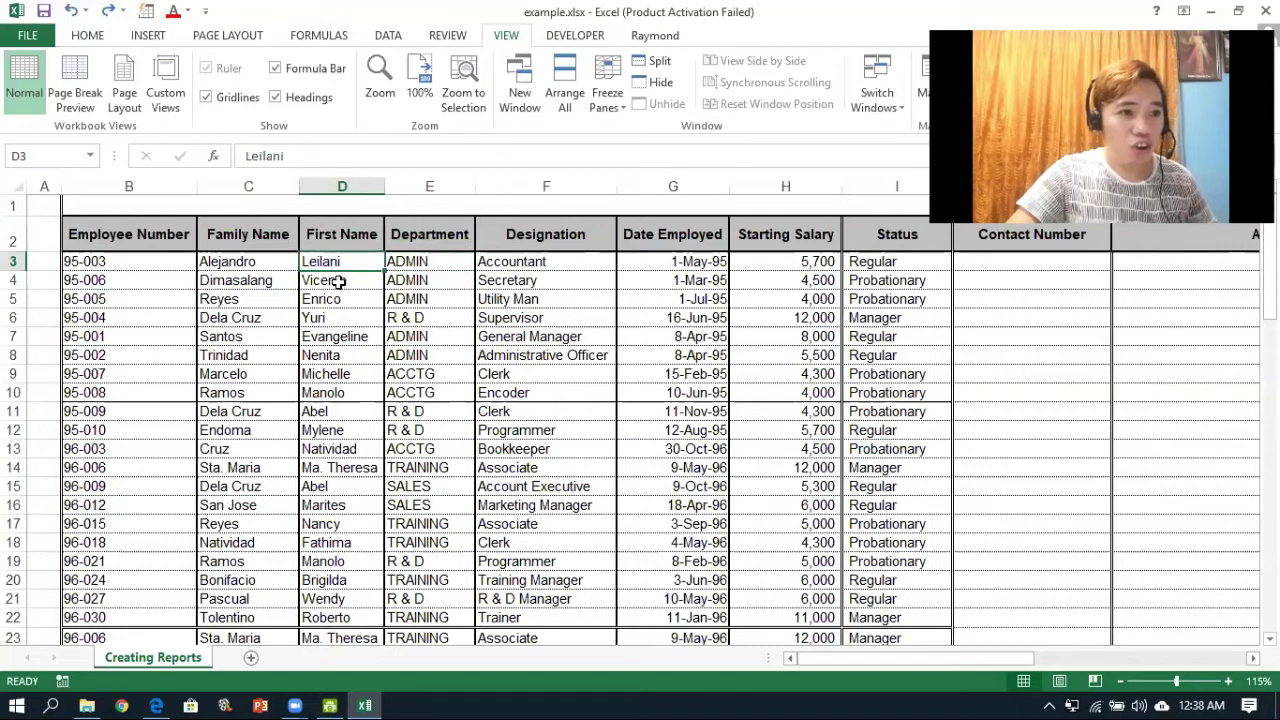
click(449, 259)
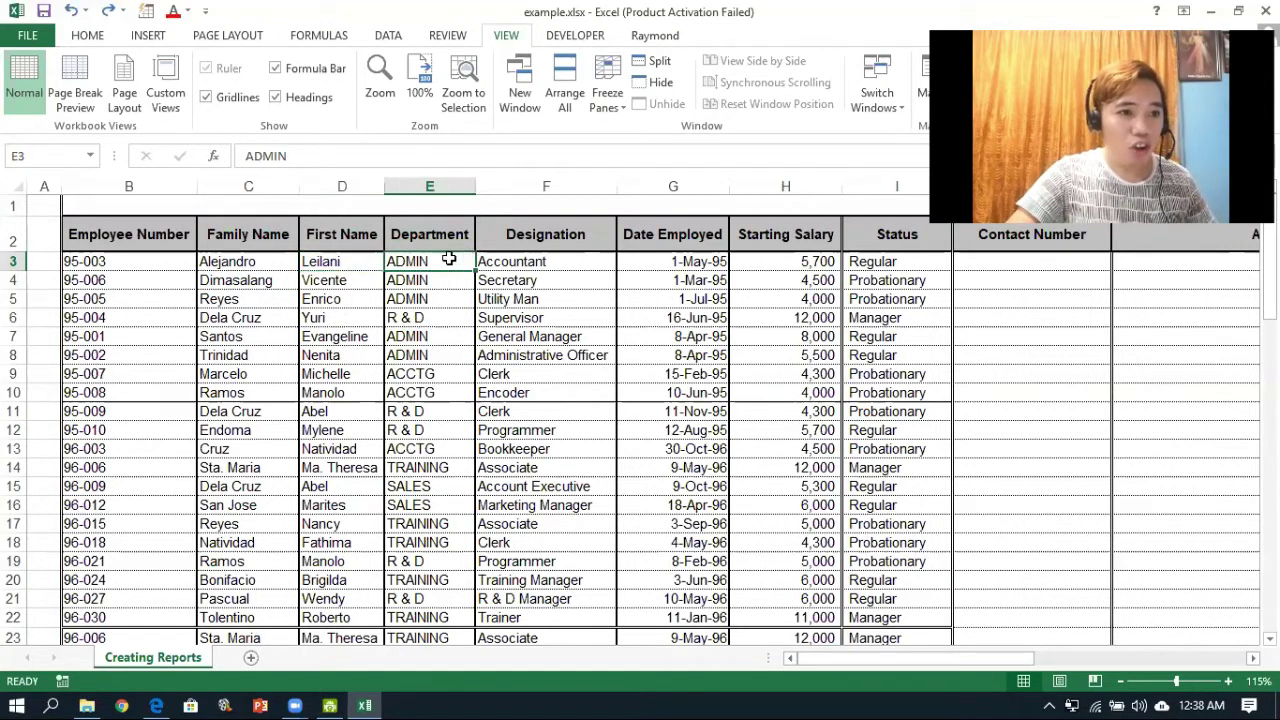
Apply Freeze Panes at E3 and scroll sideways to test the fixed columns.
click(608, 100)
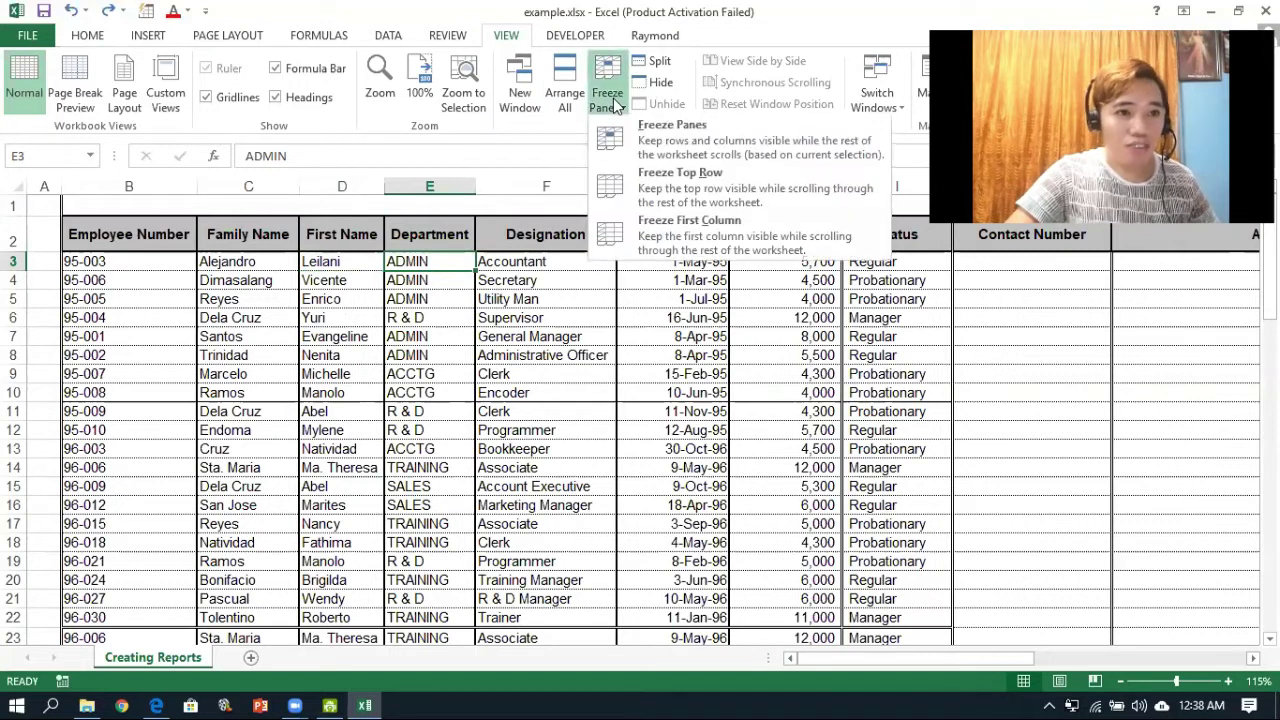
click(680, 147)
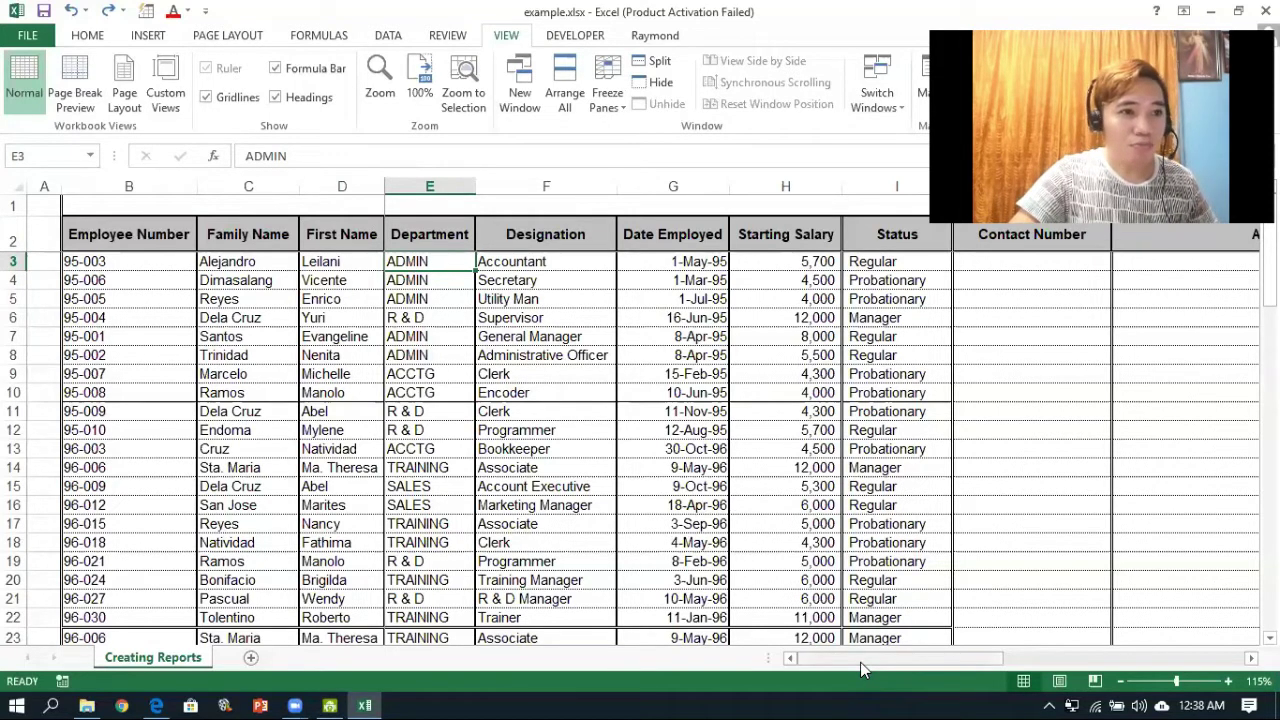
mouse_move(851, 656)
mouse_down()
mouse_move(836, 649)
mouse_move(952, 640)
mouse_move(1061, 670)
mouse_move(1075, 660)
mouse_up()
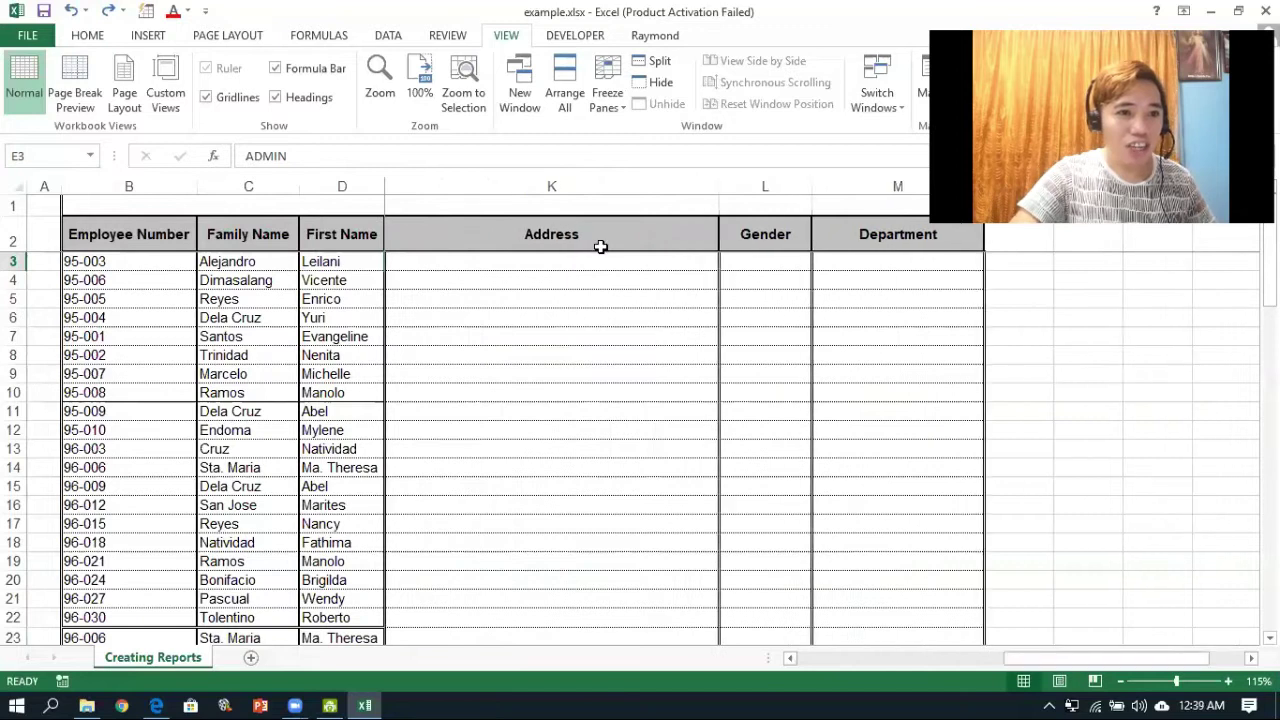
drag(600, 275, 606, 432)
click(232, 282)
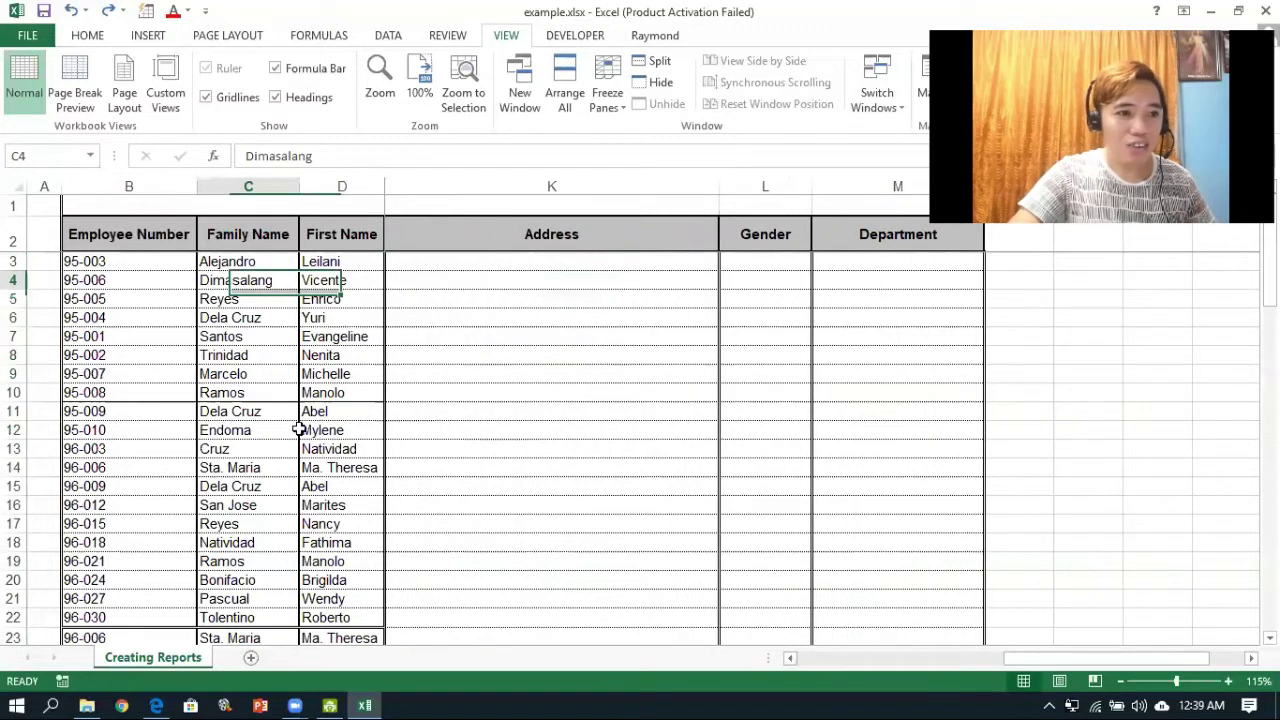
Highlight the frozen Employee Number–First Name block, then scroll rows down and up to test.
drag(105, 235, 340, 598)
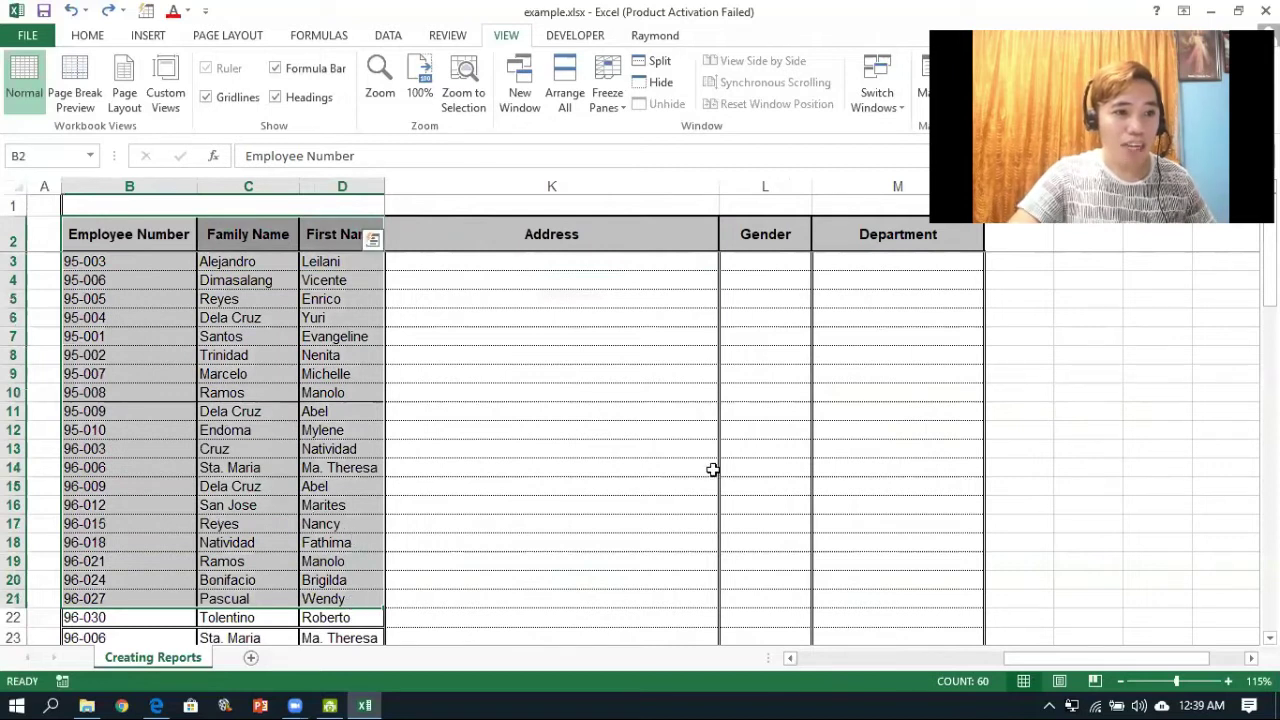
click(586, 448)
drag(1097, 665, 806, 618)
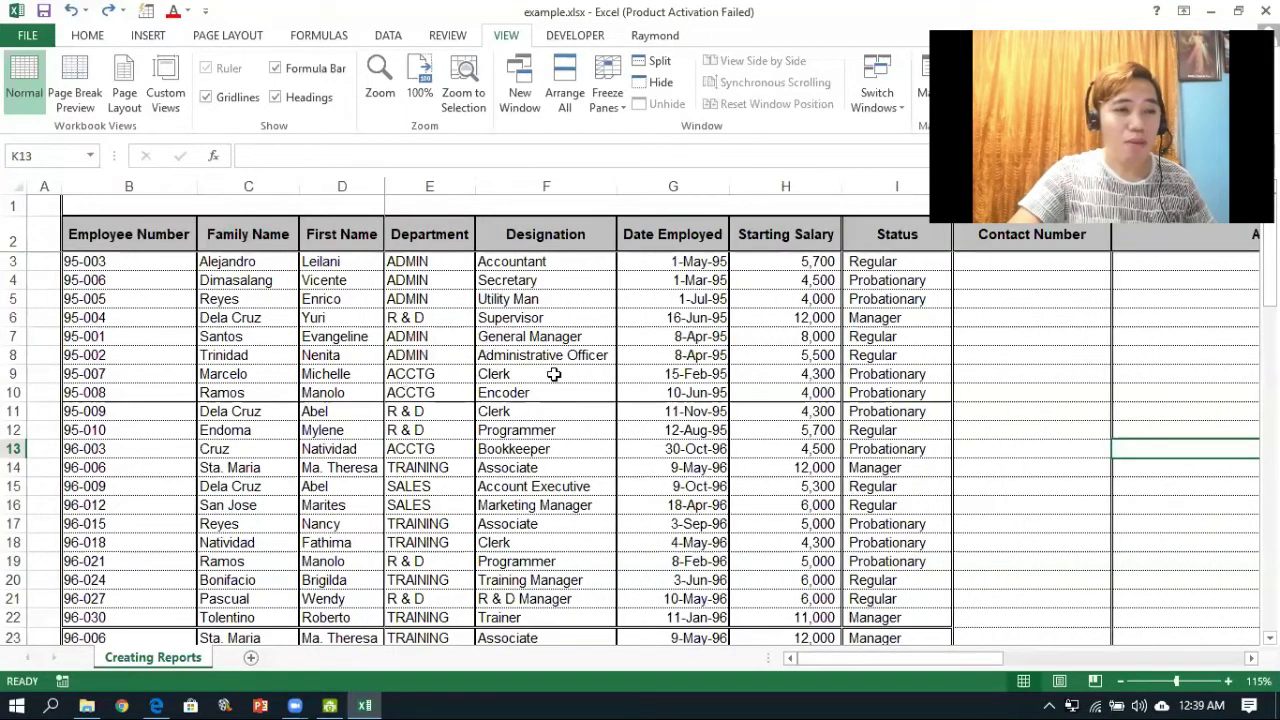
click(405, 260)
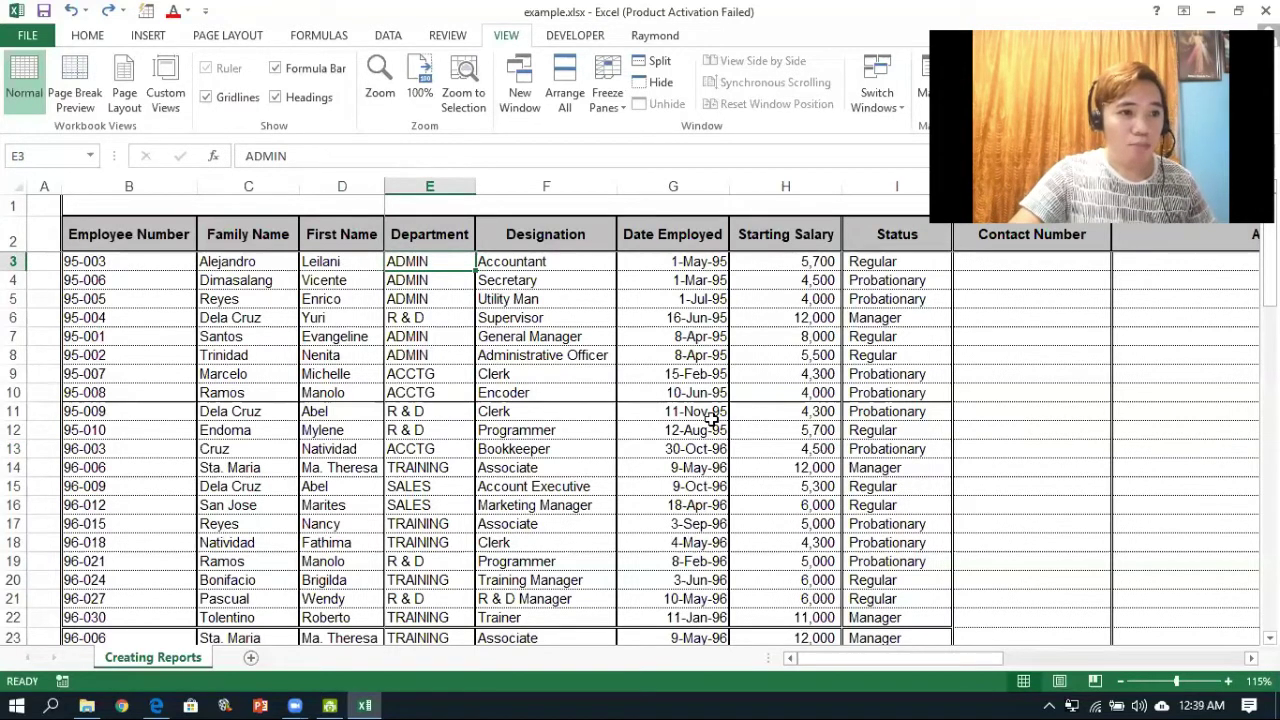
scroll(553, 363, down, 4)
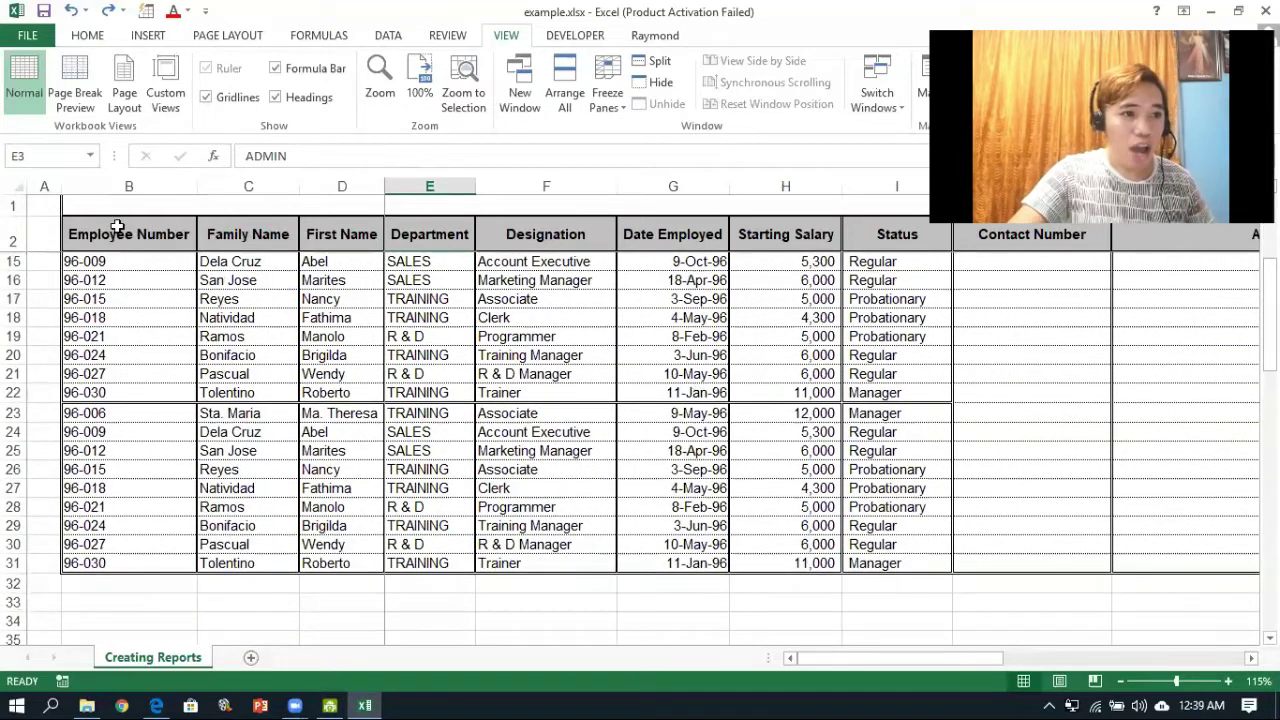
scroll(578, 381, down, 2)
scroll(578, 381, down, 2)
scroll(578, 381, down, 2)
scroll(578, 381, up, 2)
scroll(580, 379, up, 3)
scroll(580, 379, up, 5)
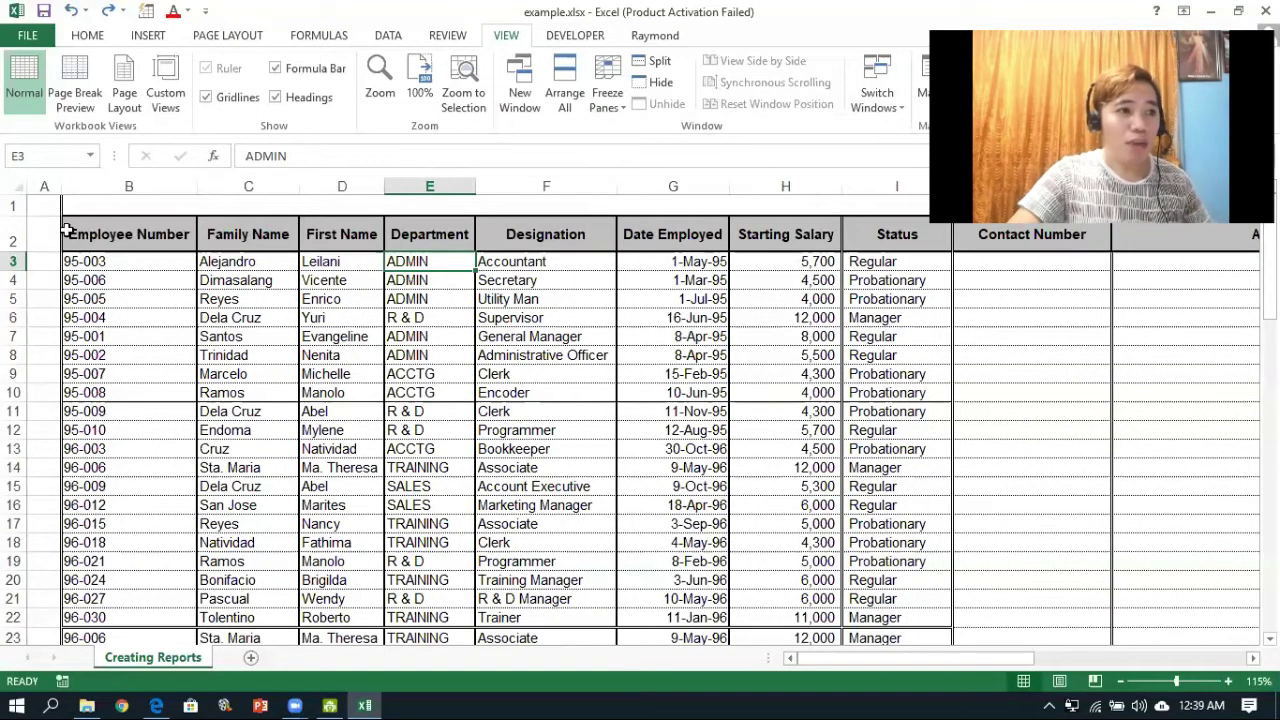
Apply Freeze First Column from B2 and scroll sideways to show column A fixed.
drag(43, 181, 165, 176)
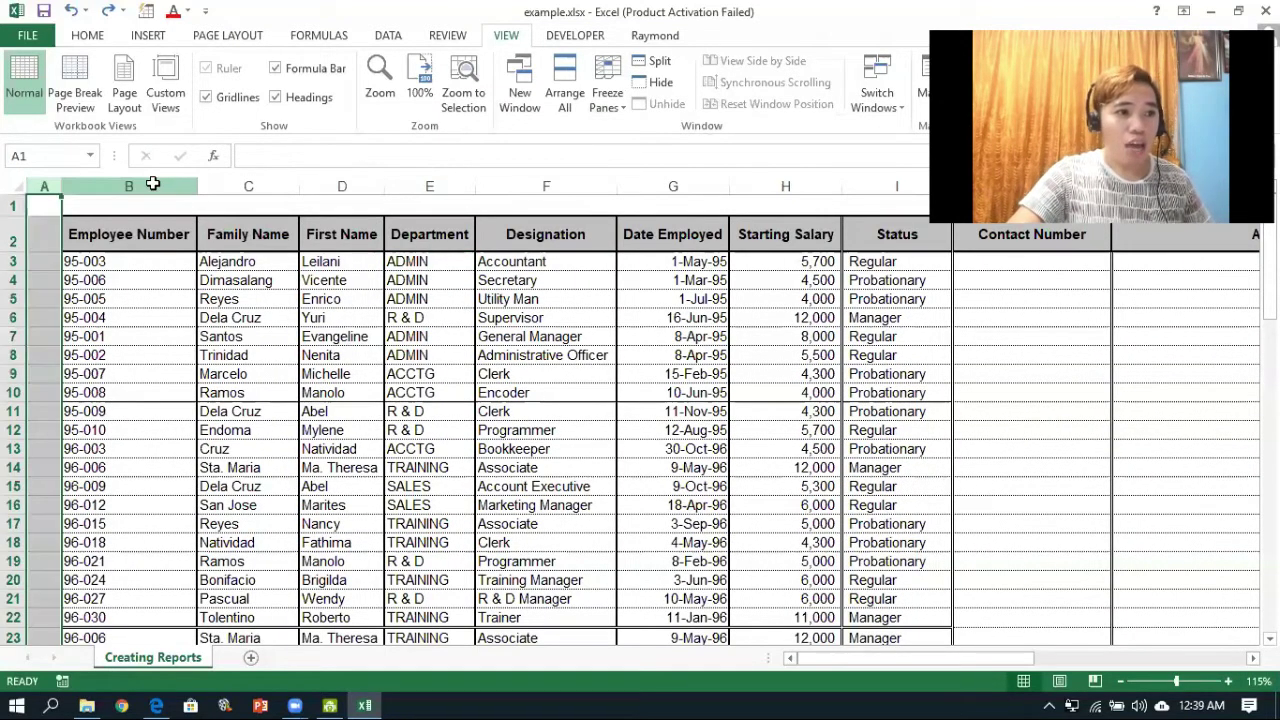
click(115, 232)
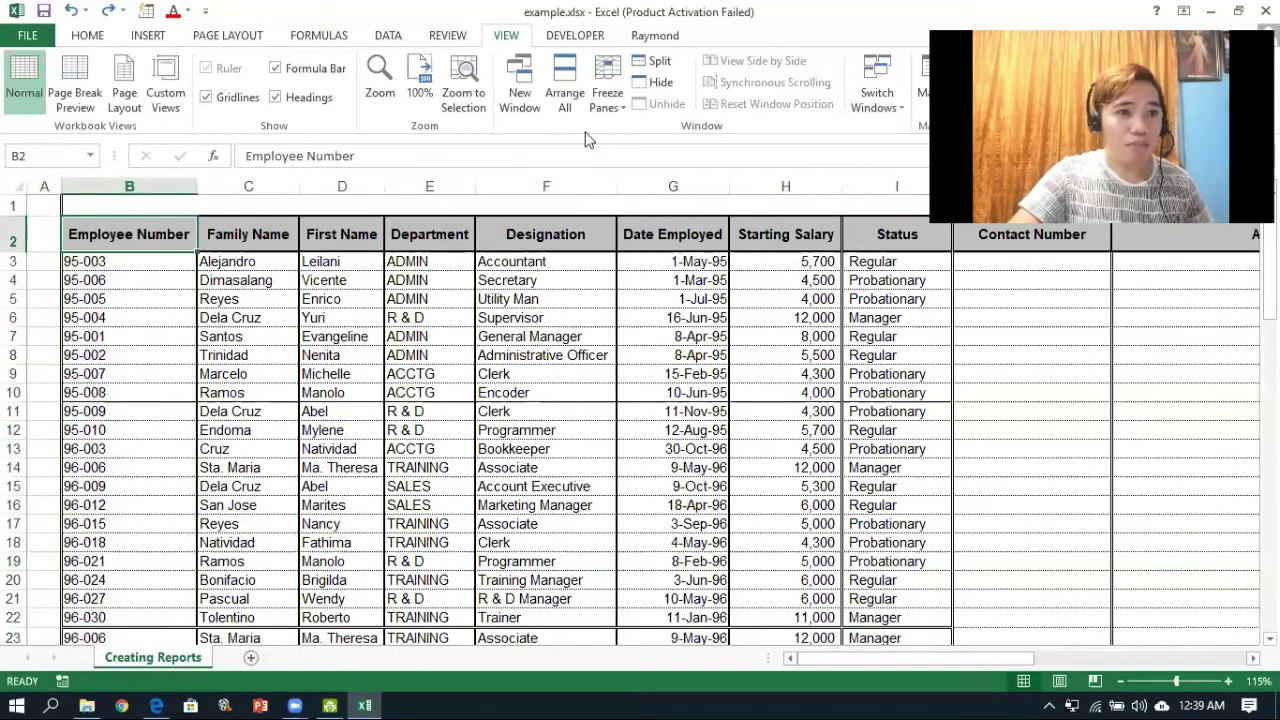
click(603, 100)
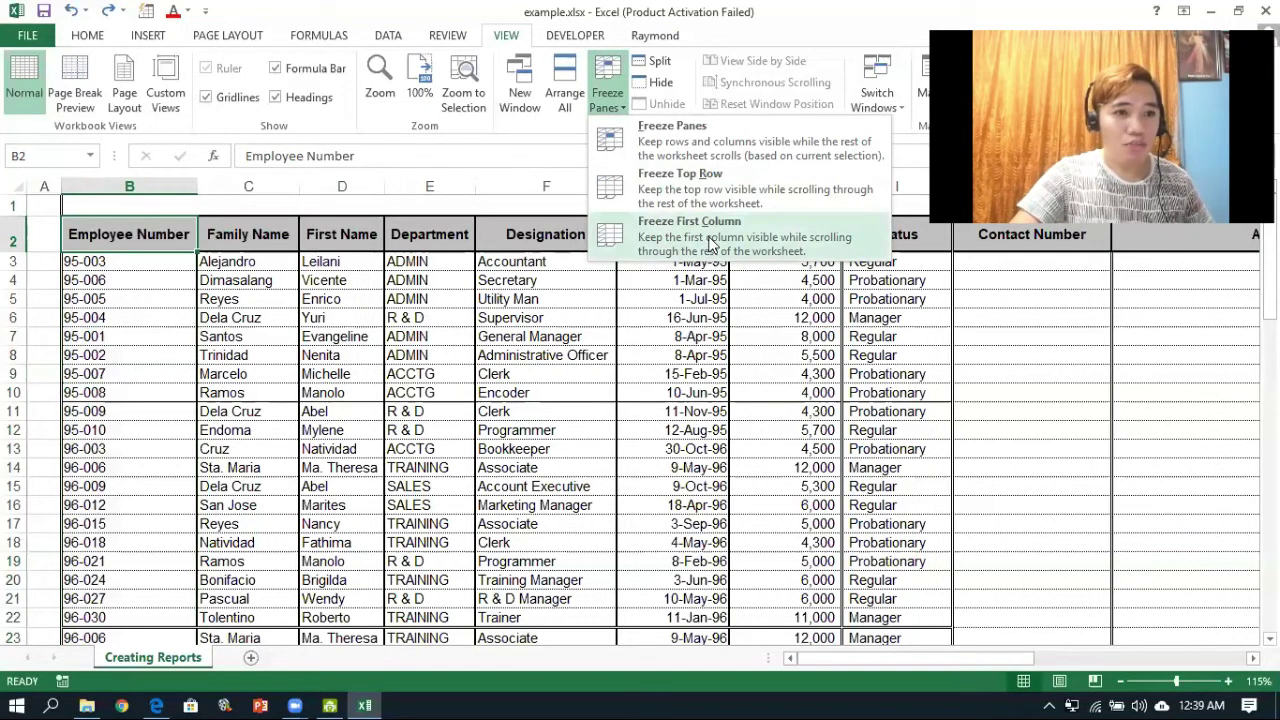
click(710, 243)
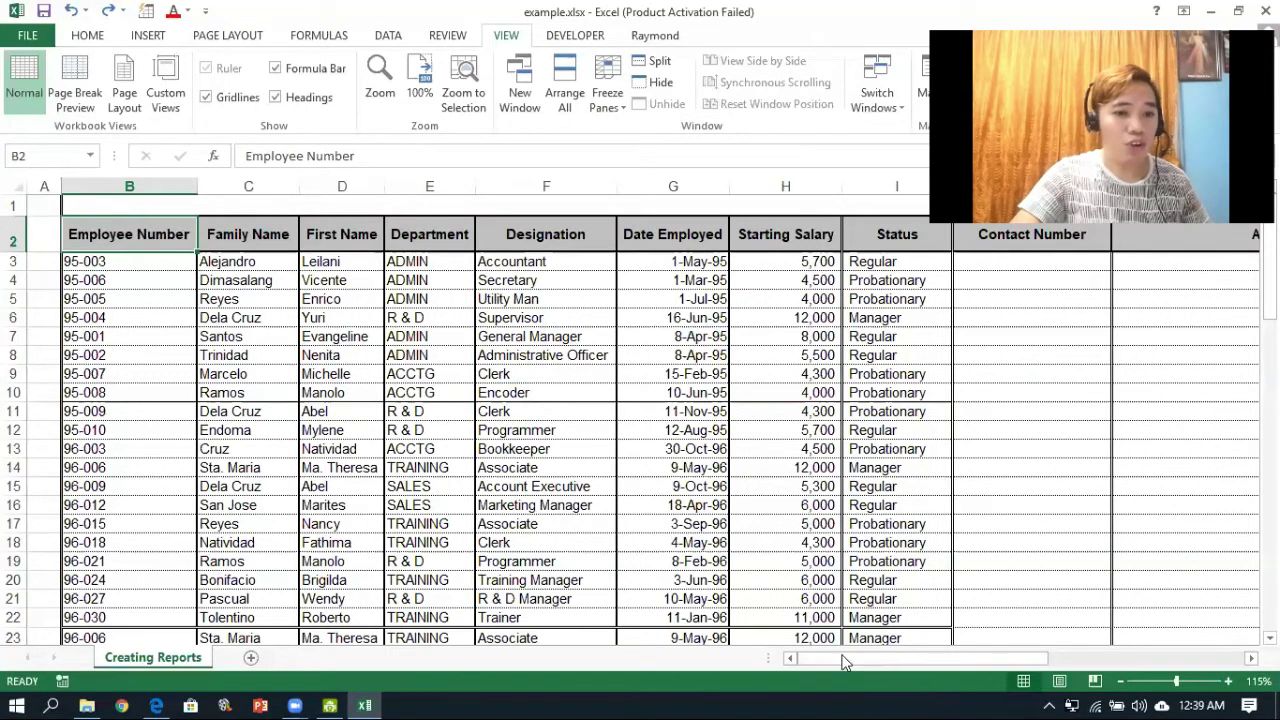
drag(838, 660, 937, 658)
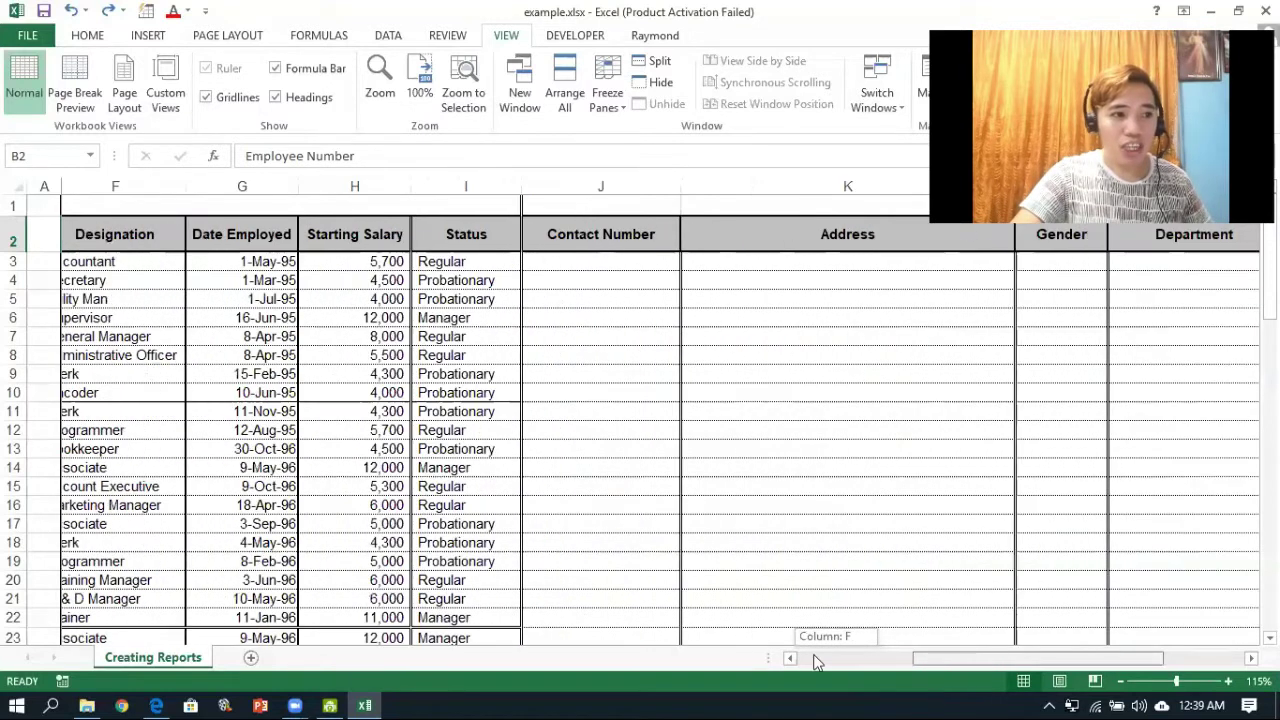
drag(815, 660, 882, 678)
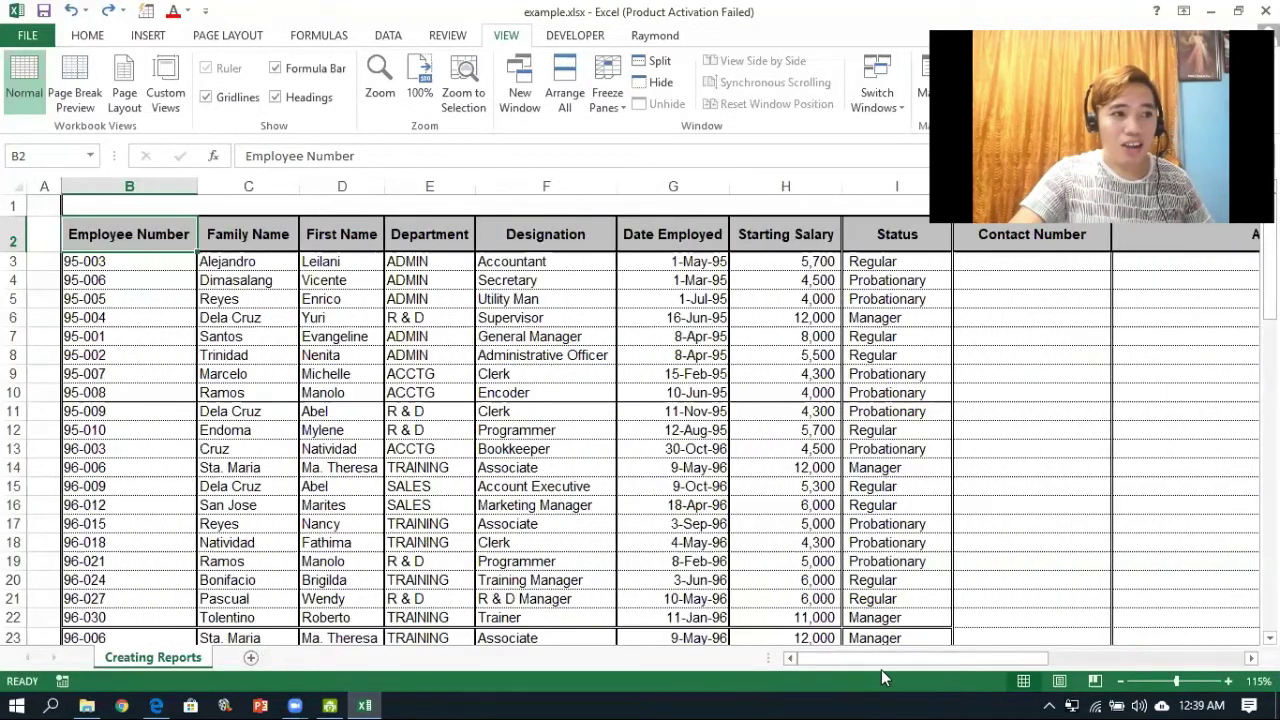
click(603, 100)
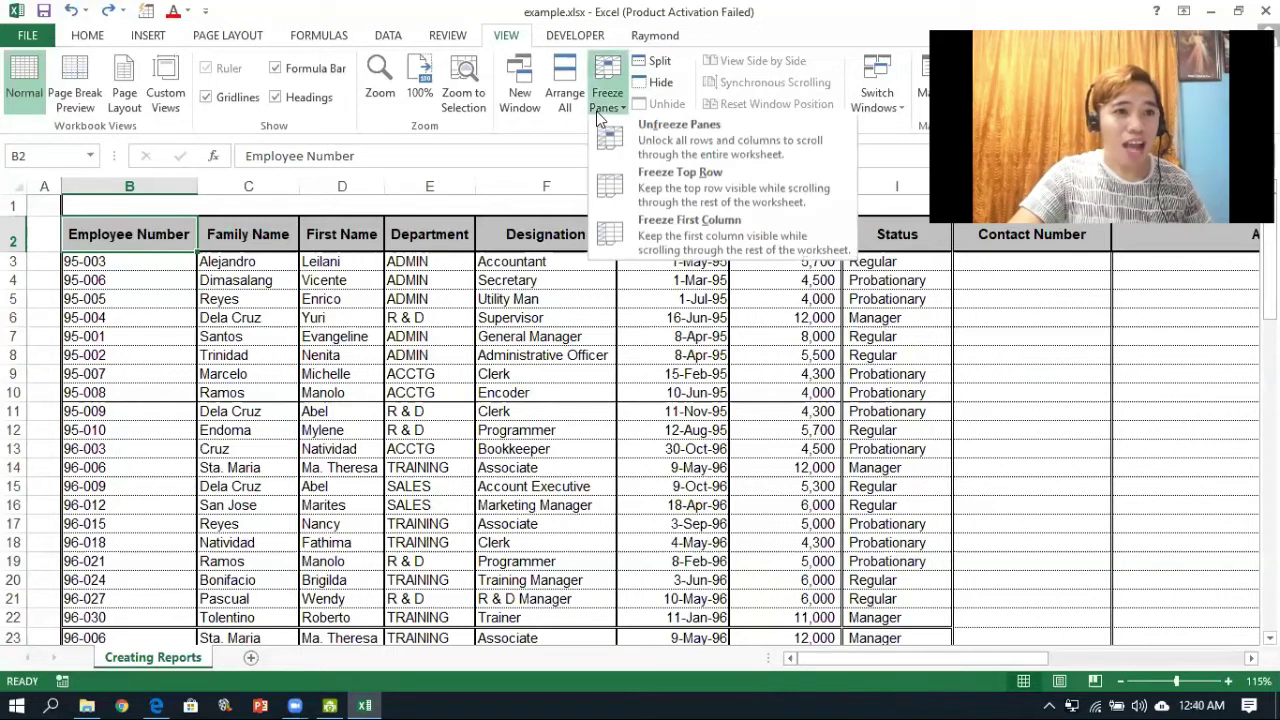
Unfreeze the panes and delete the blank column A.
click(688, 137)
click(40, 184)
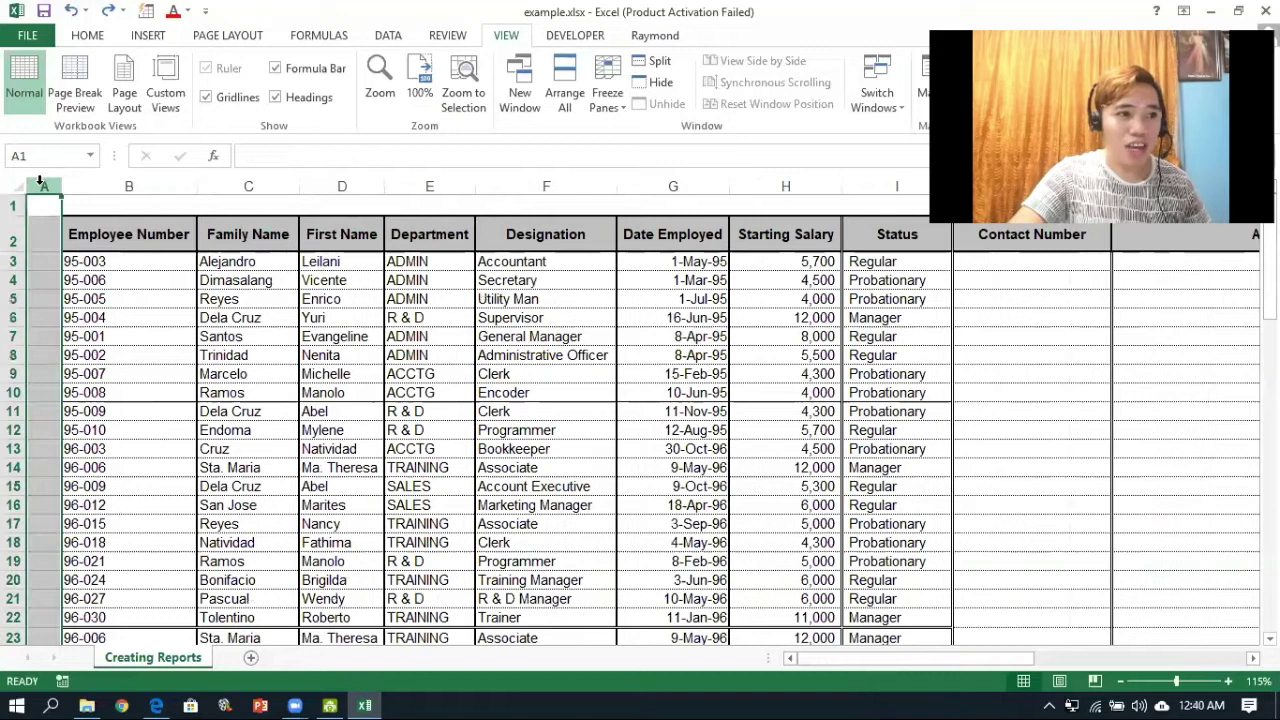
right_click(42, 186)
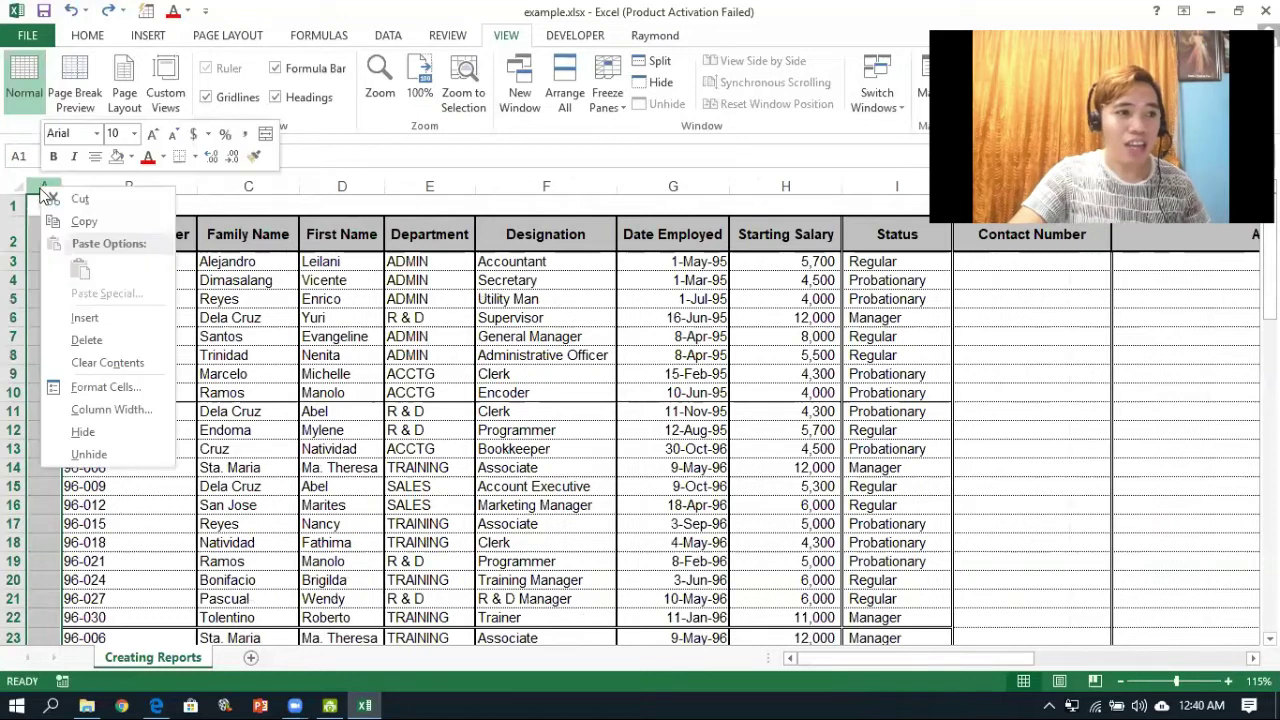
click(131, 343)
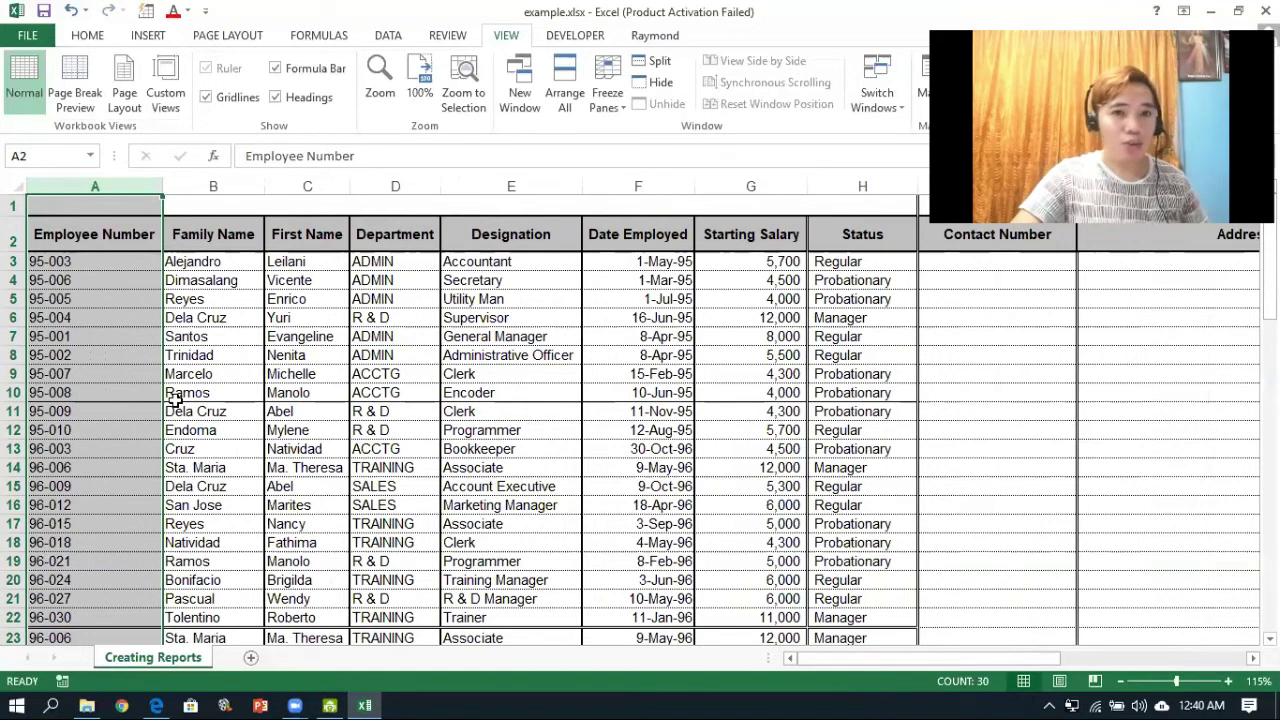
click(229, 449)
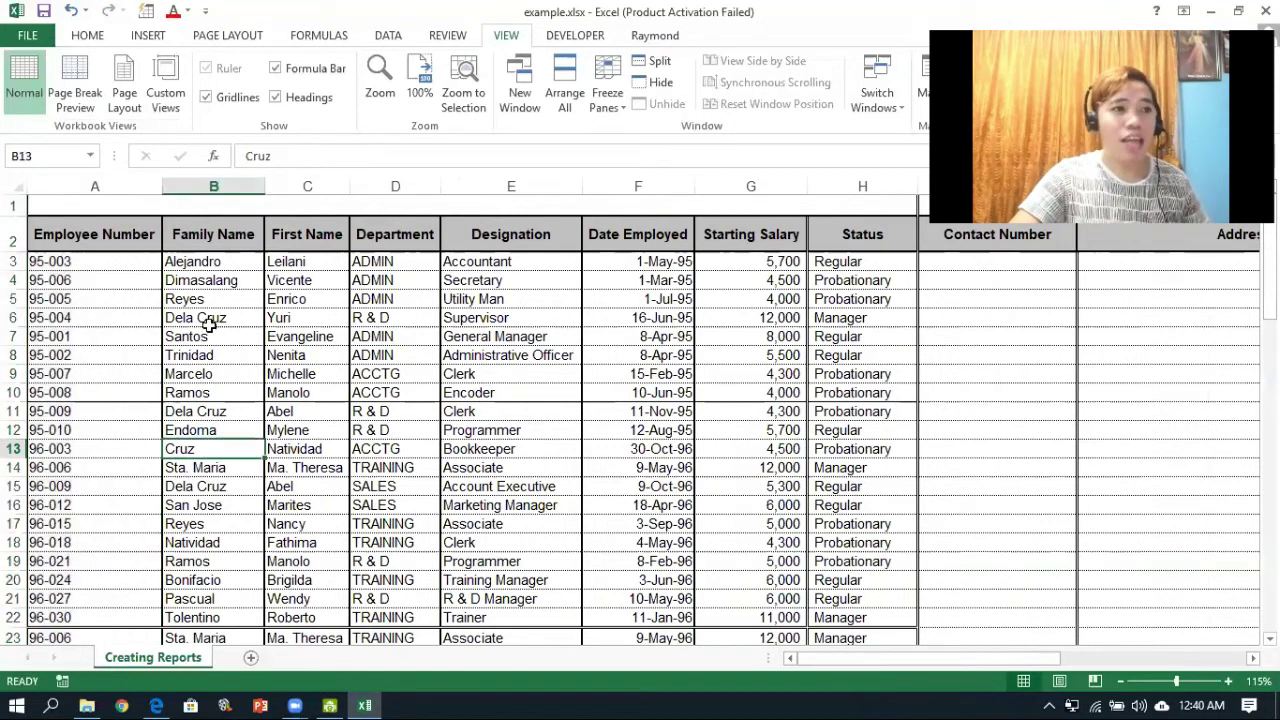
click(607, 97)
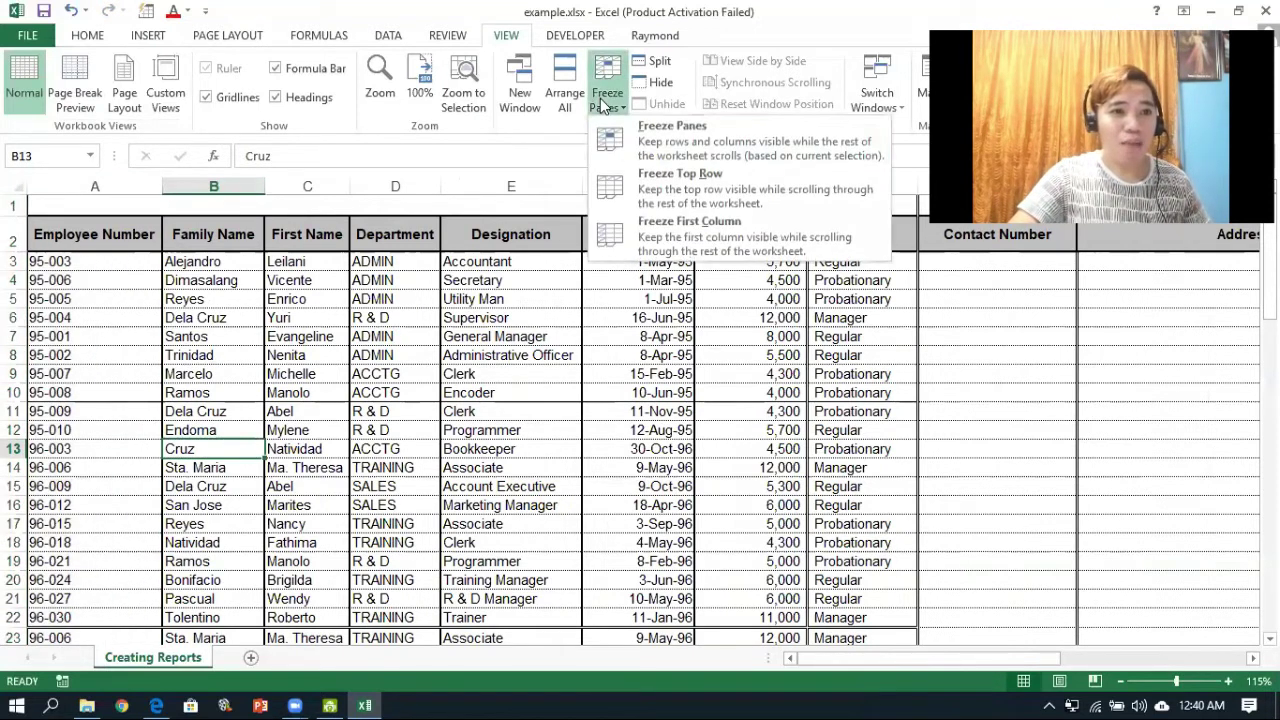
click(705, 236)
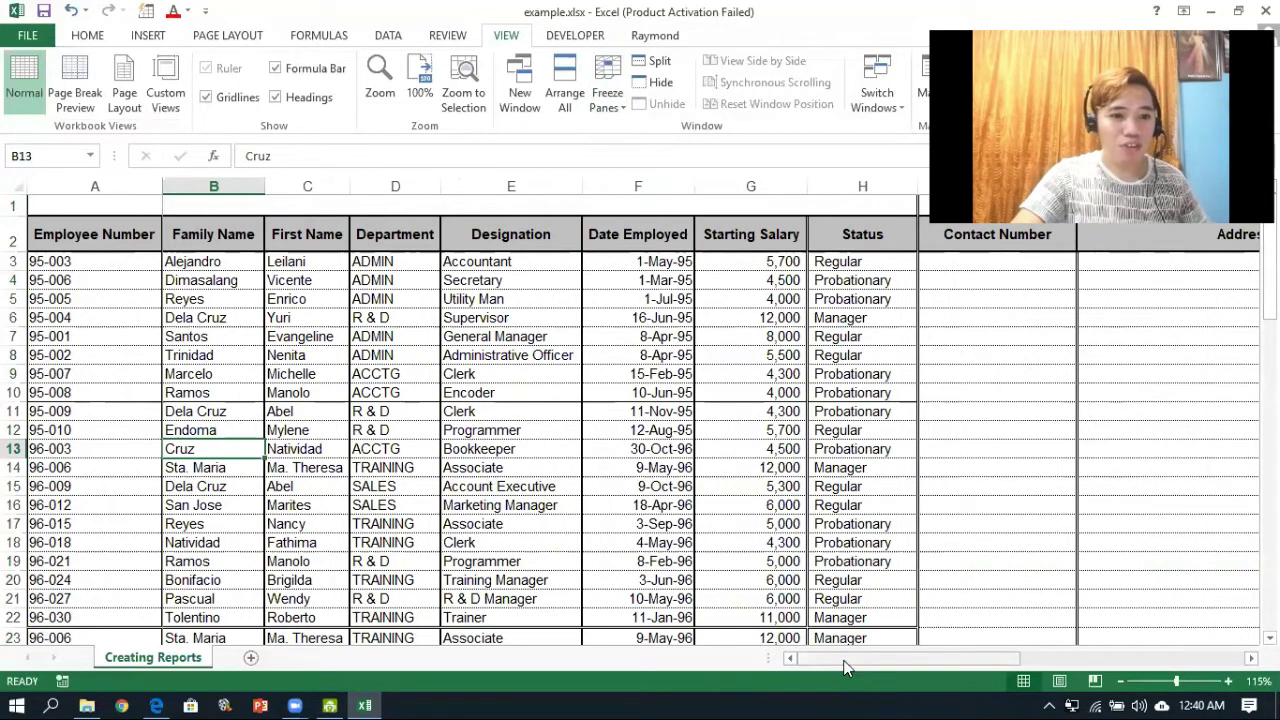
drag(870, 649, 1146, 664)
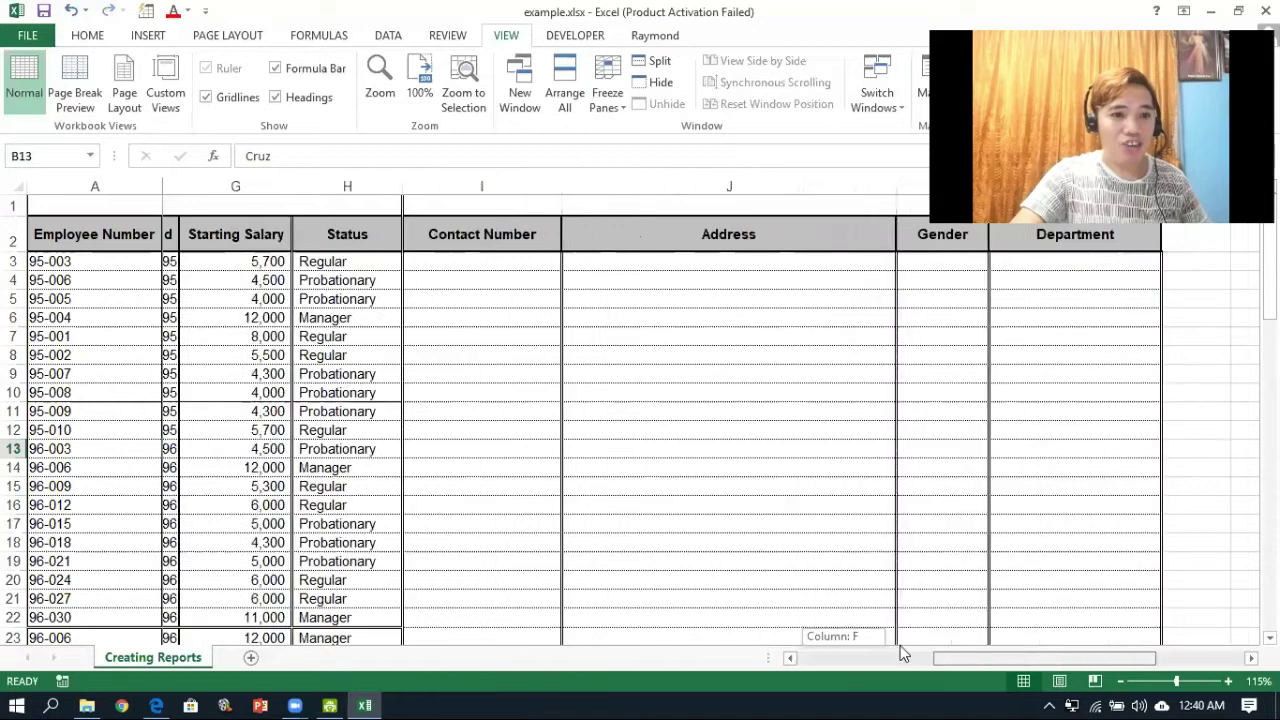
drag(1059, 659, 829, 659)
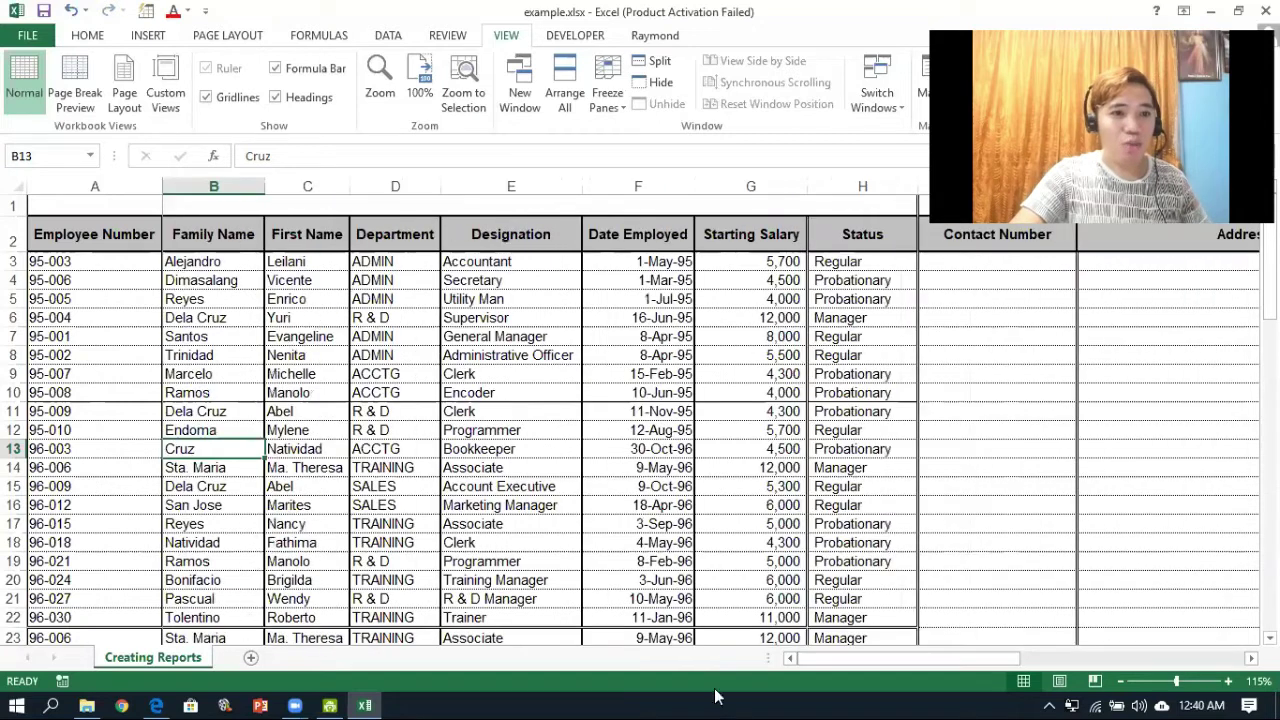
click(596, 109)
click(675, 133)
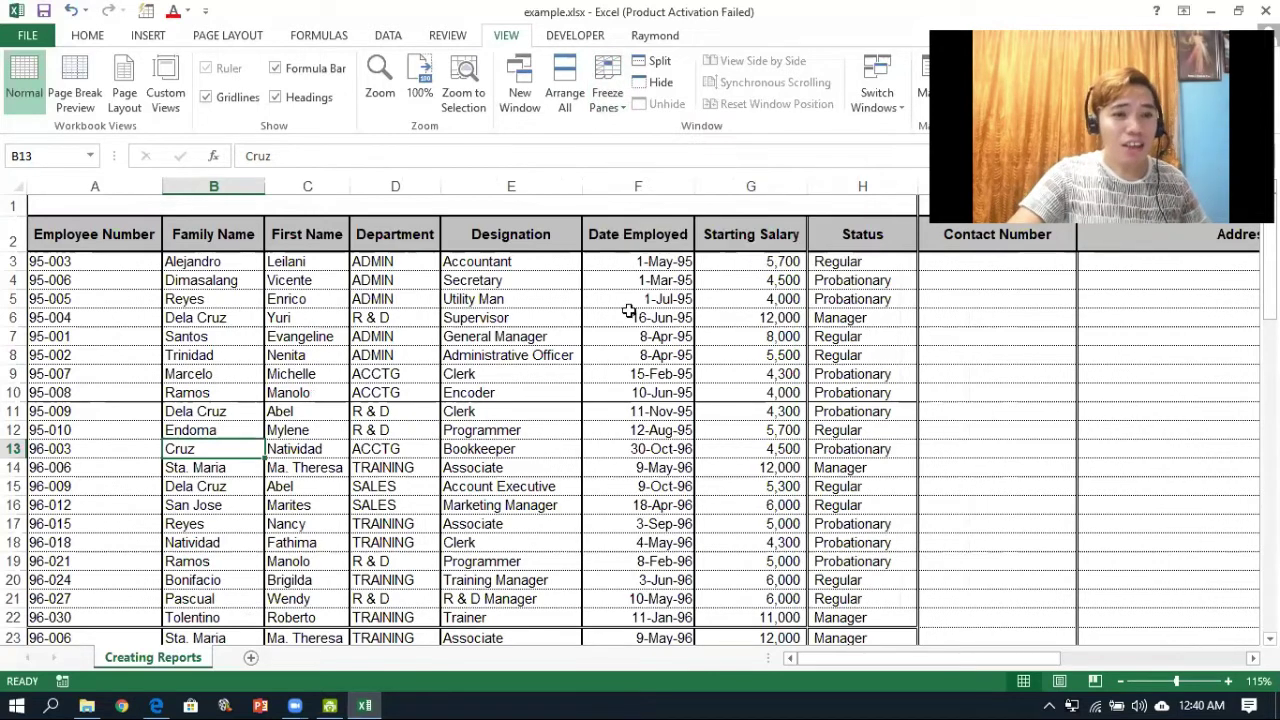
click(590, 411)
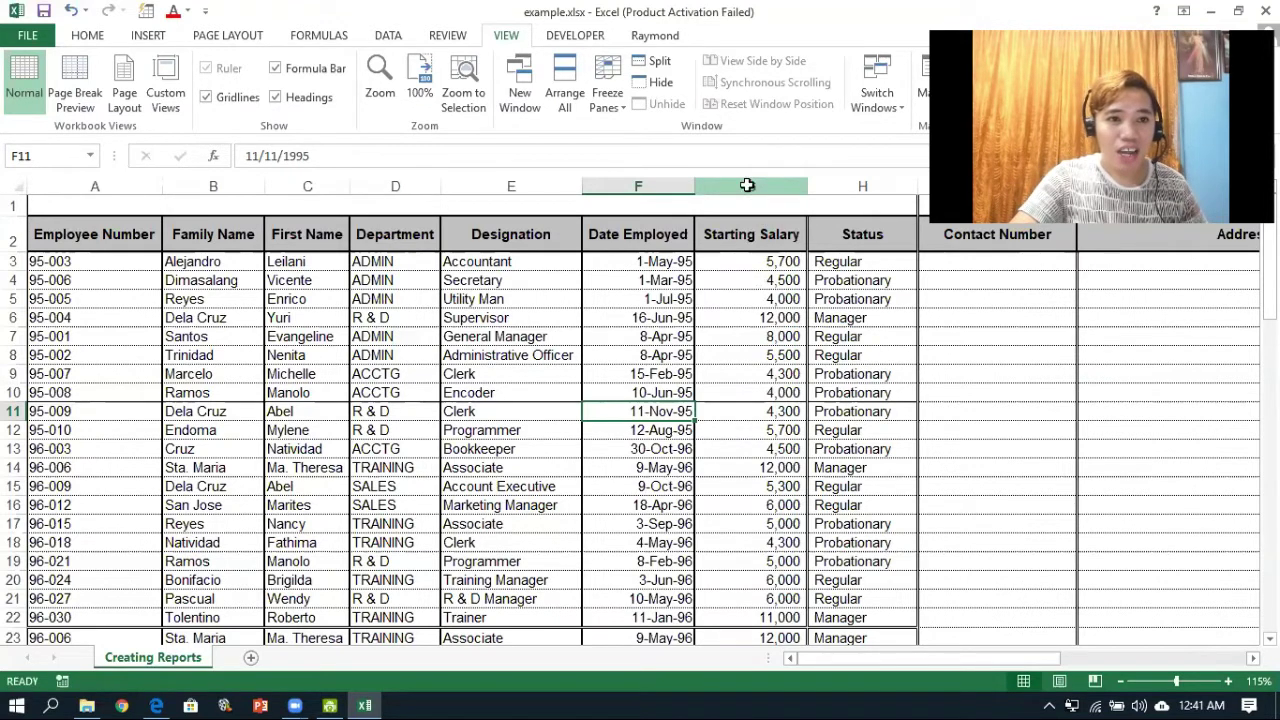
Hide column G (Starting Salary), then select the Status column H.
click(747, 185)
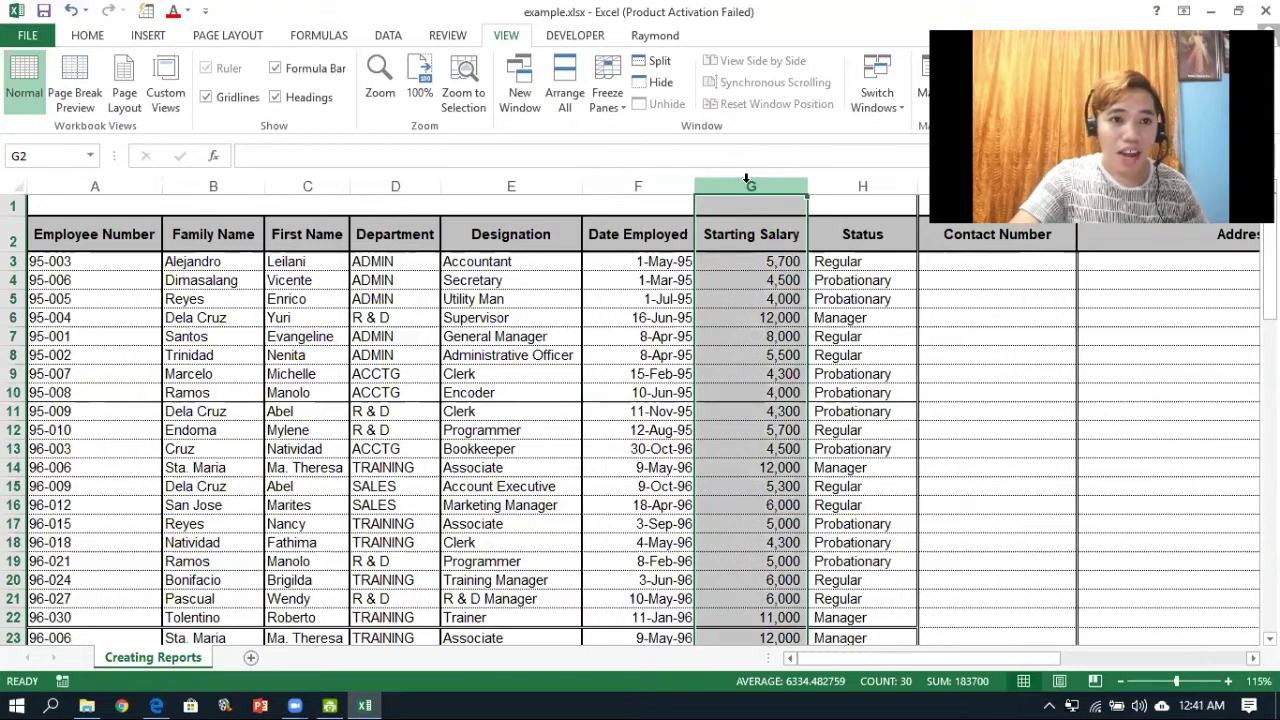
right_click(746, 180)
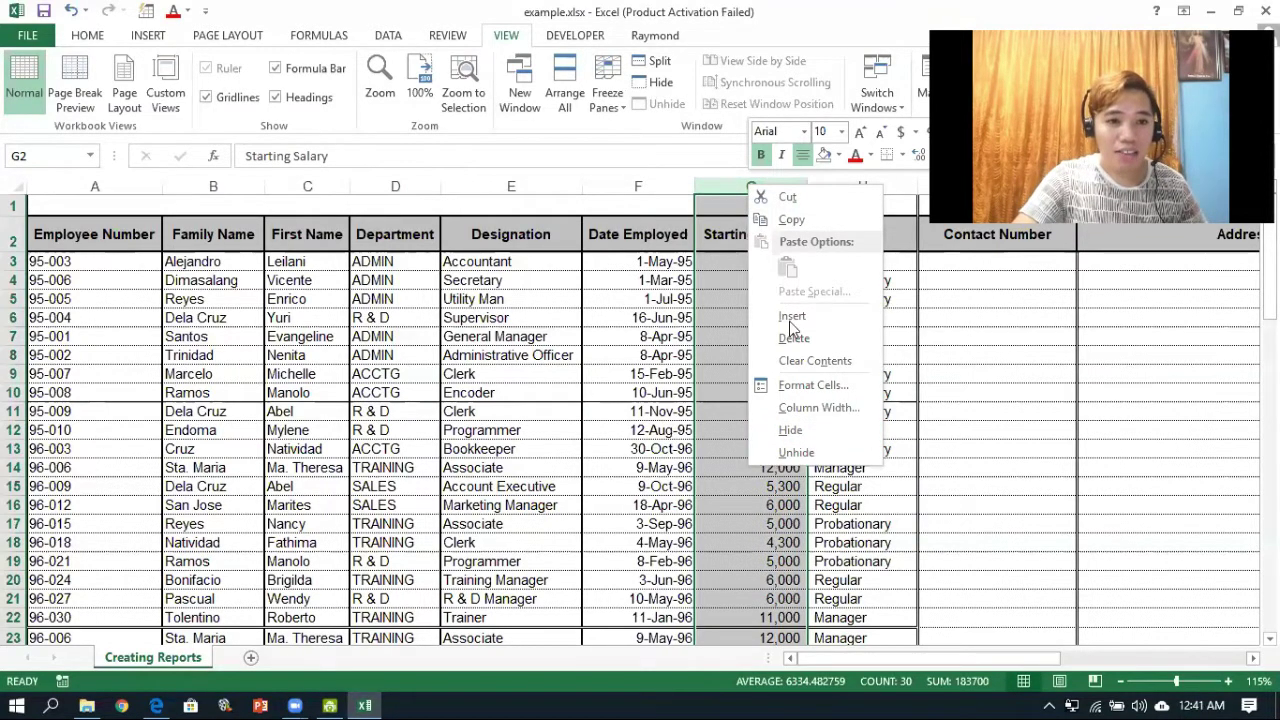
click(800, 432)
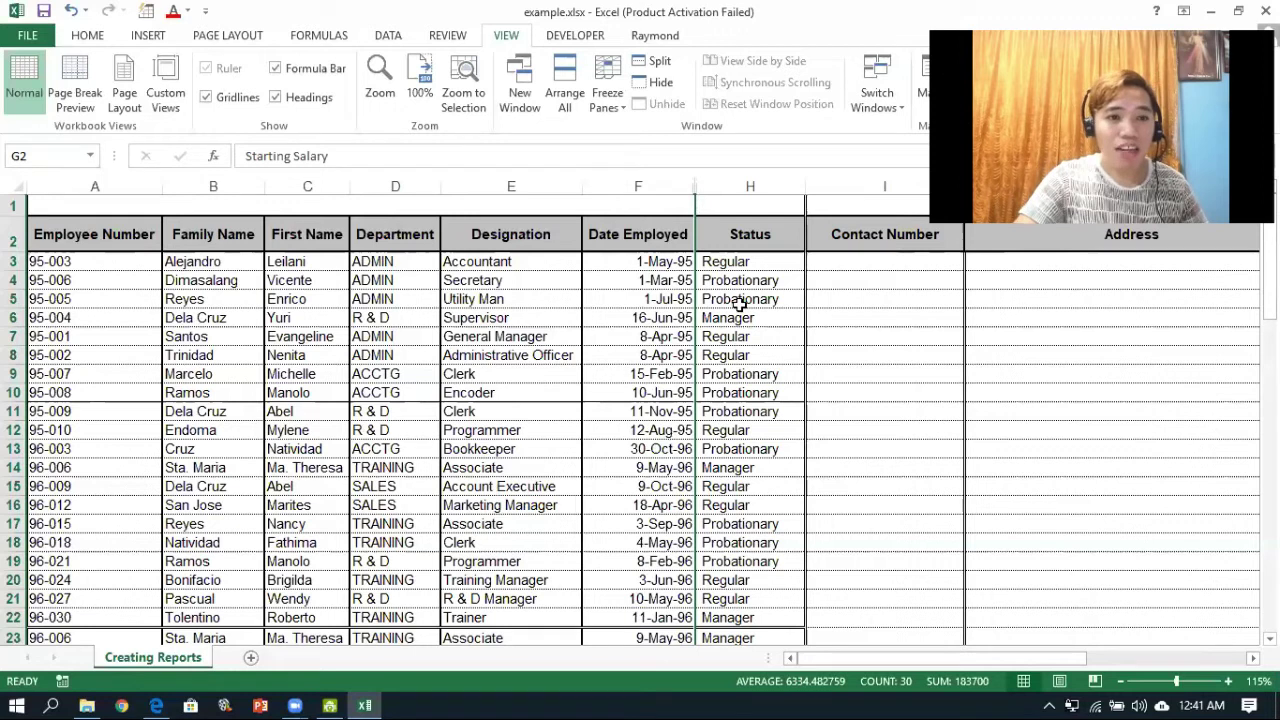
click(640, 187)
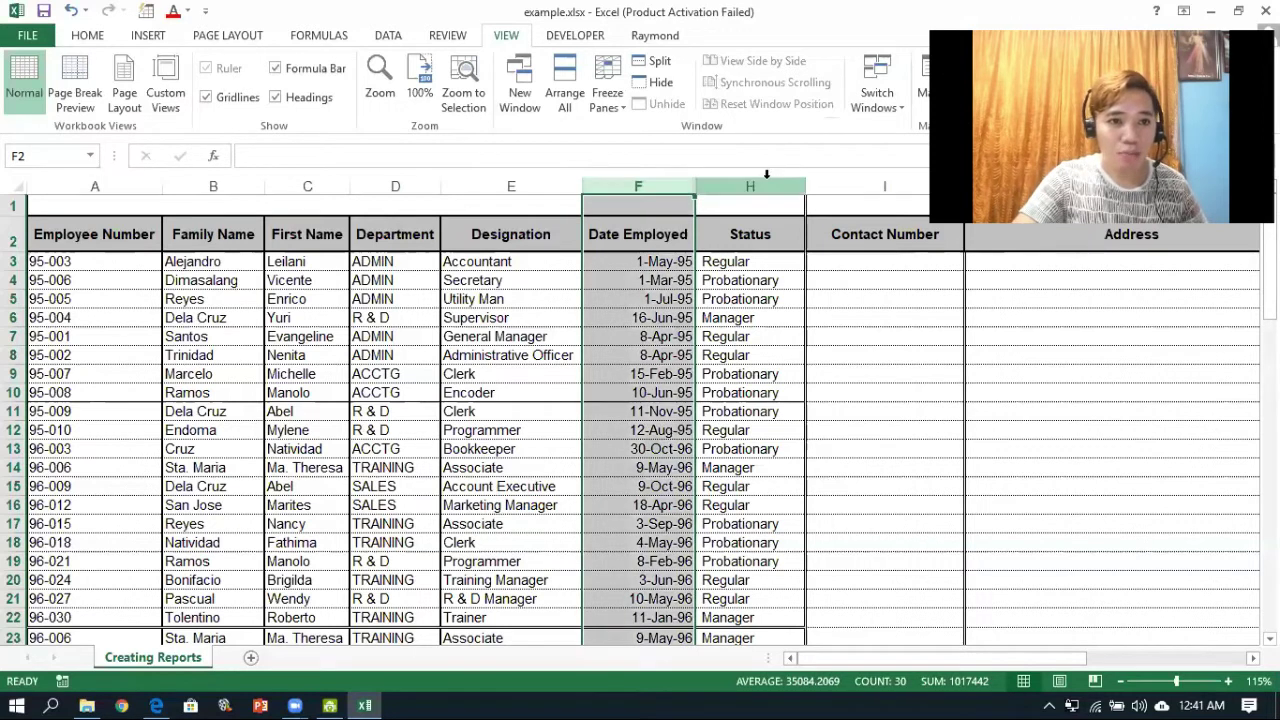
Try Unhide on the Status column, then on Date Employed, without restoring the missing column.
click(712, 187)
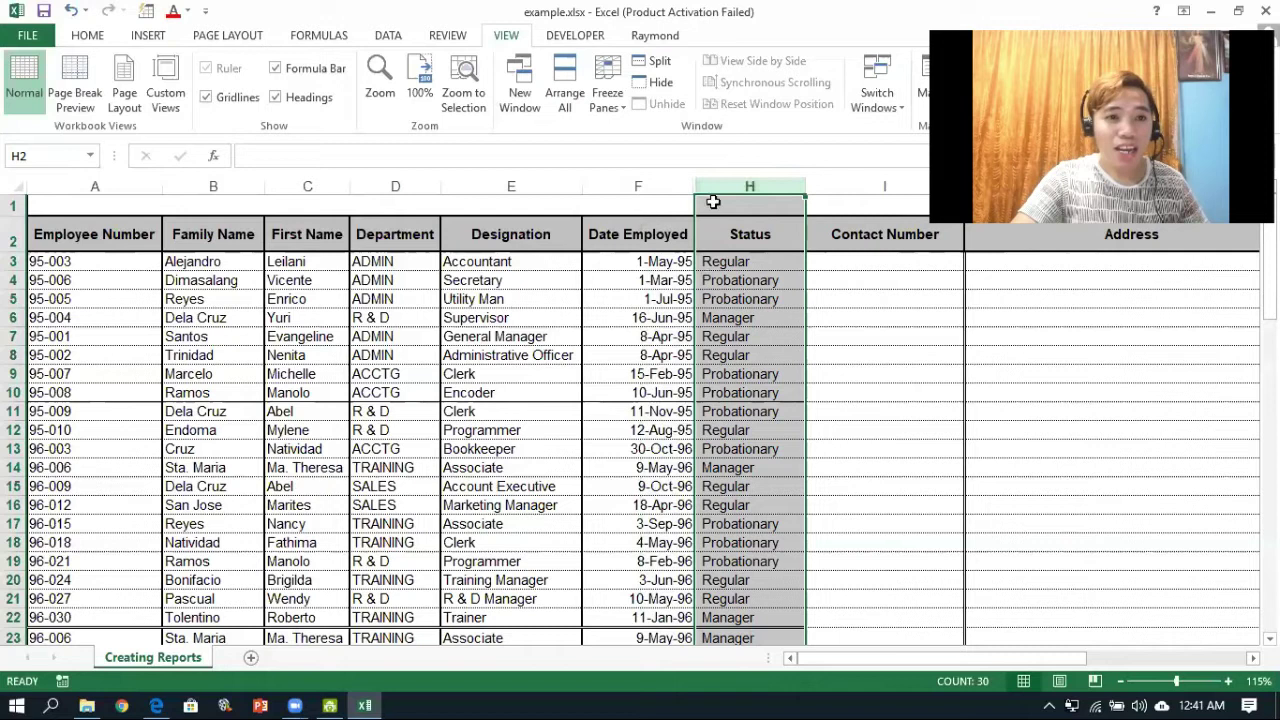
right_click(760, 182)
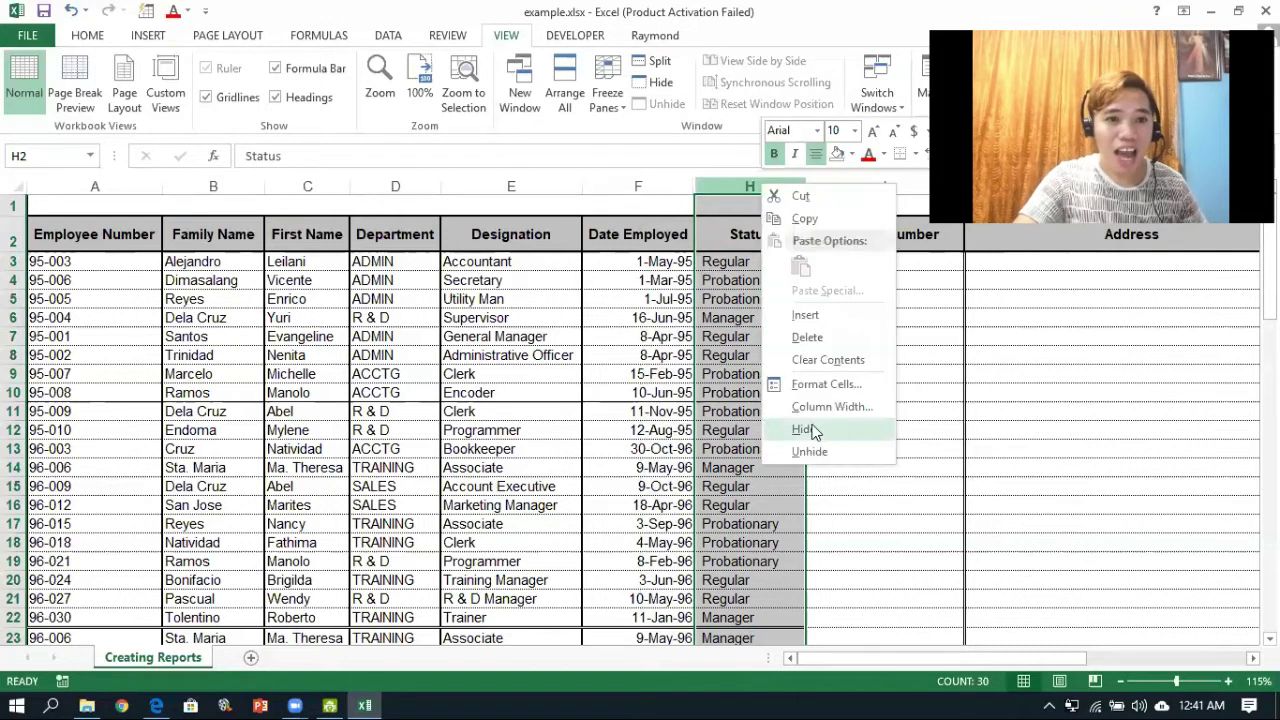
click(849, 451)
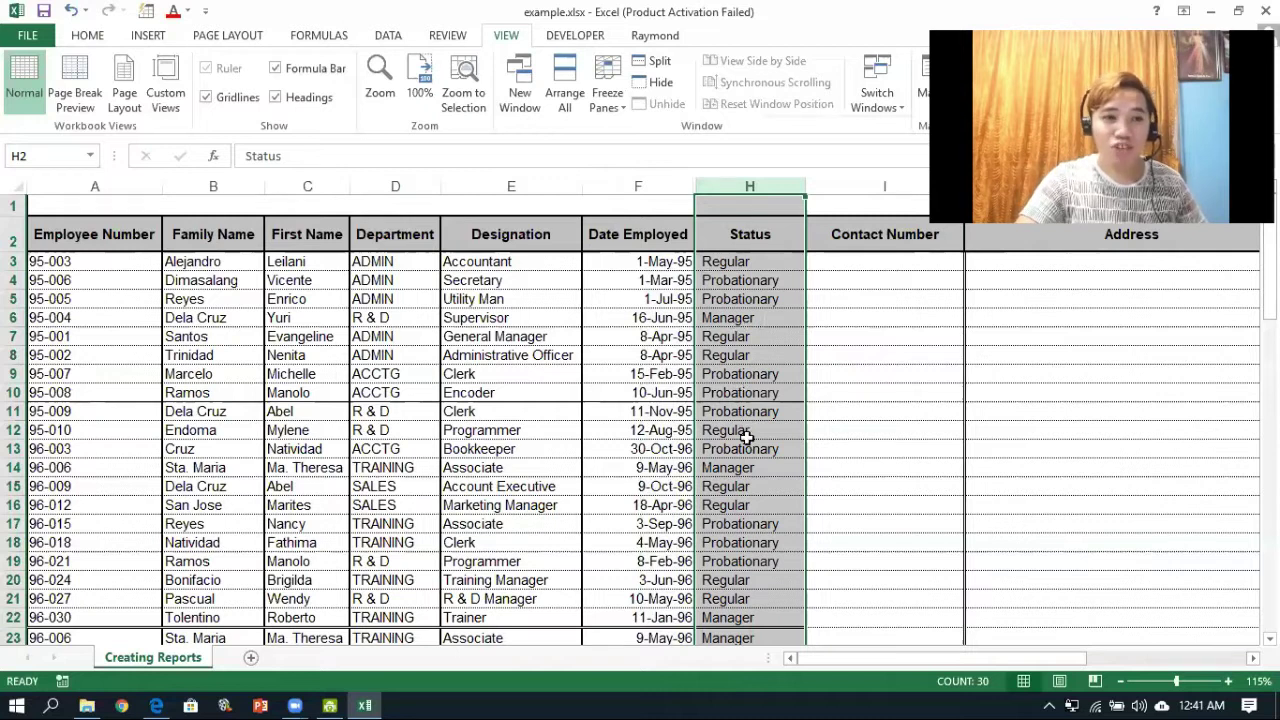
click(643, 180)
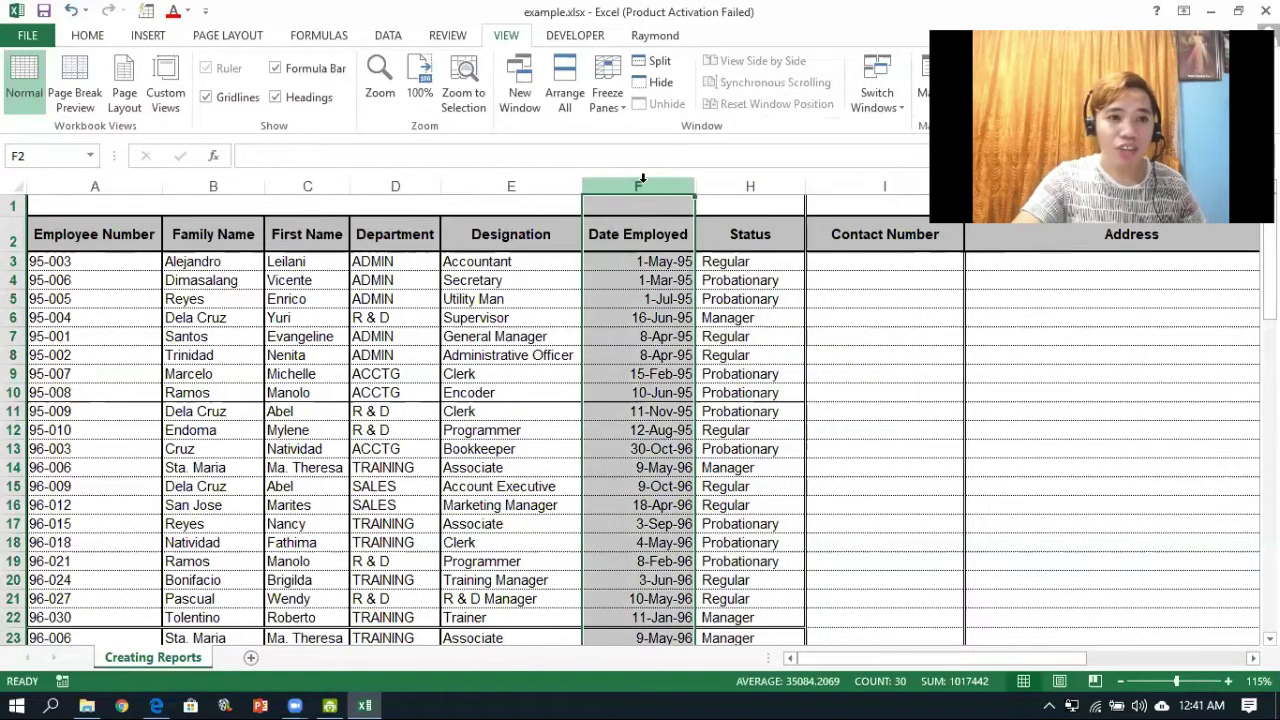
right_click(645, 193)
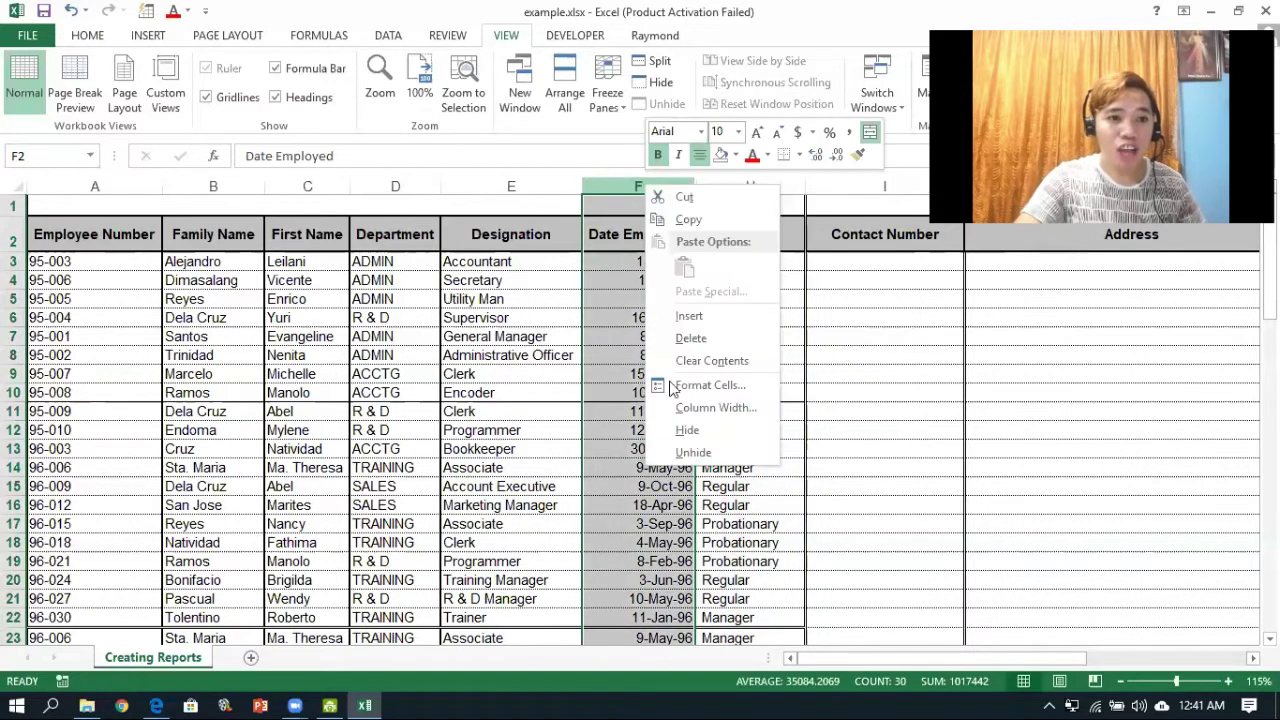
click(706, 453)
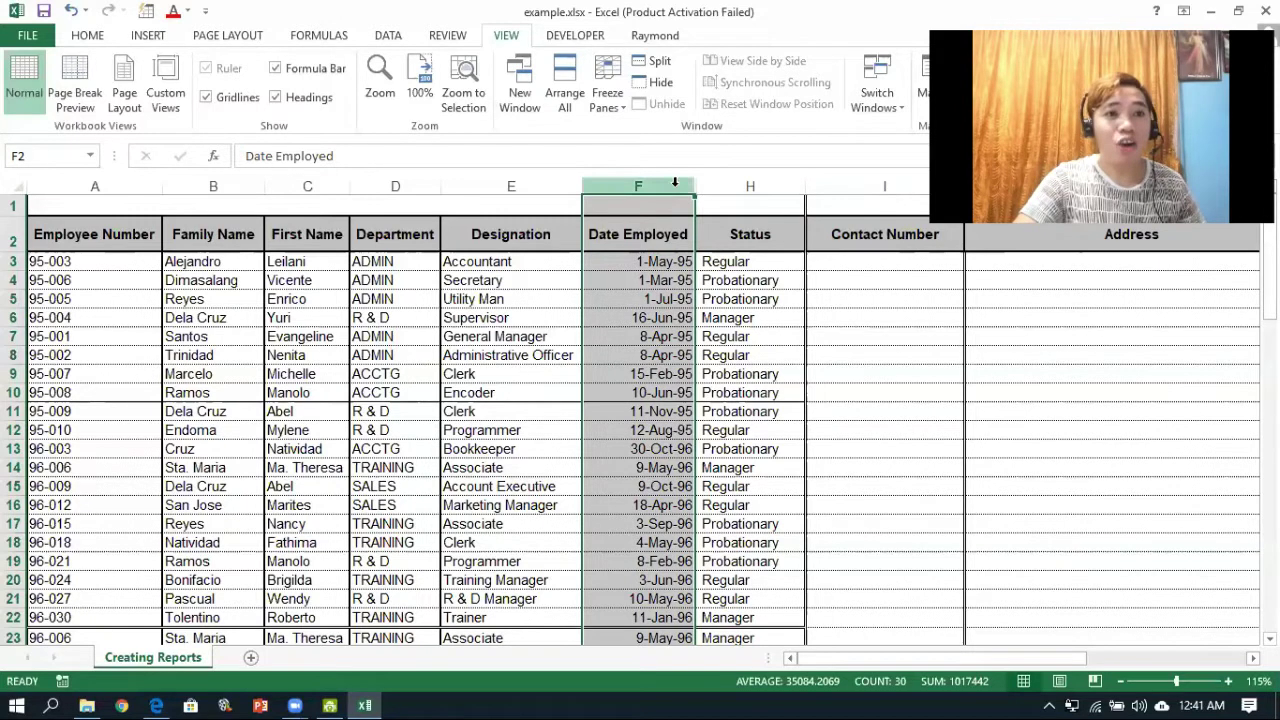
Select columns F through H and unhide the Starting Salary column between them.
drag(656, 175, 752, 180)
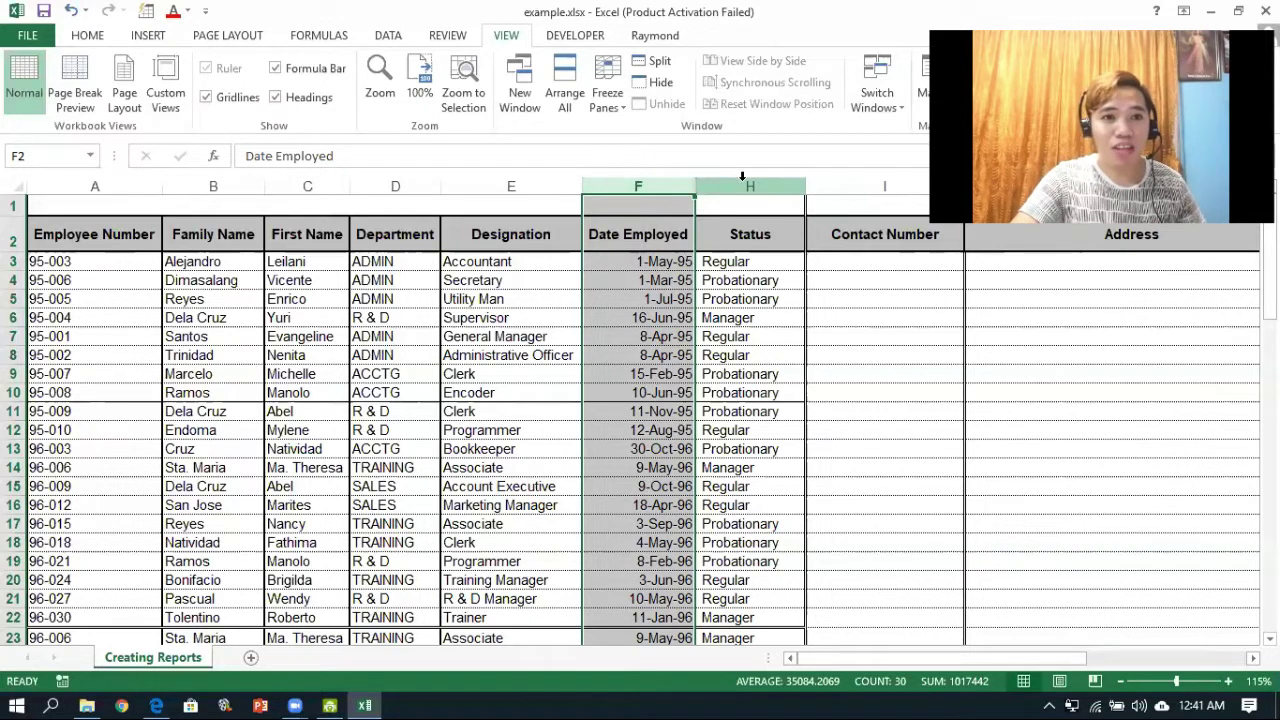
drag(660, 182, 734, 184)
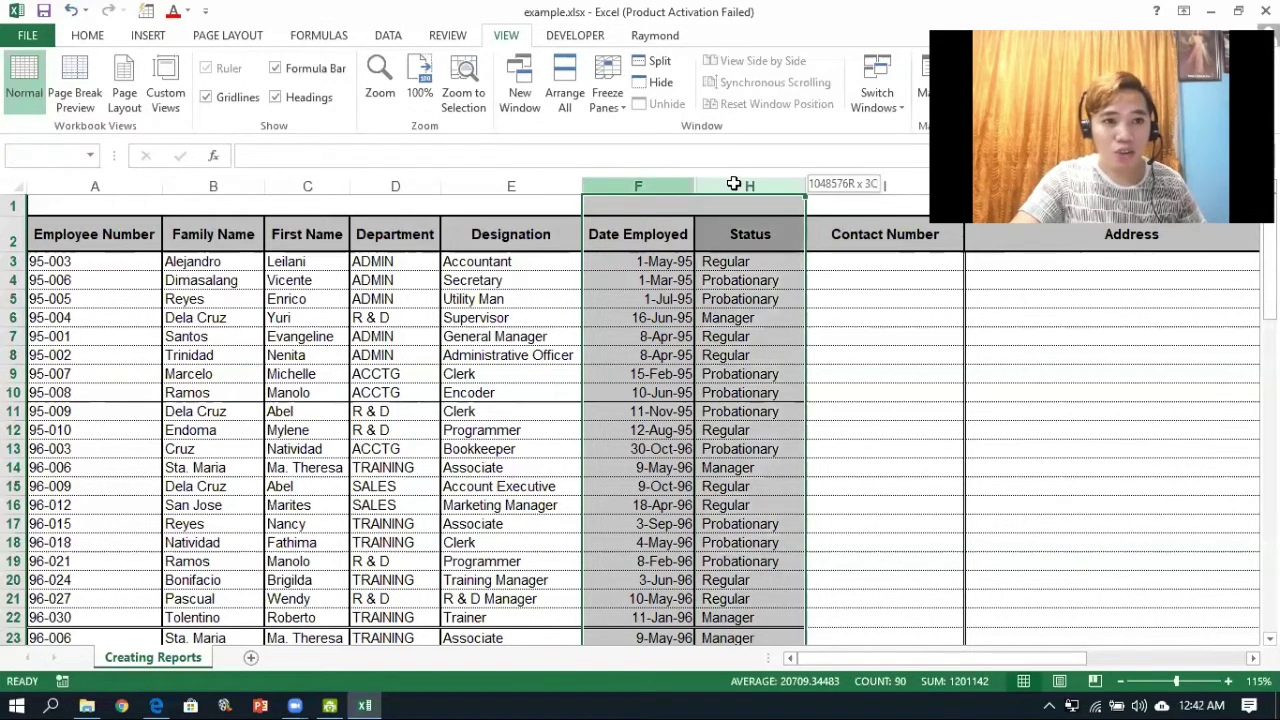
right_click(724, 184)
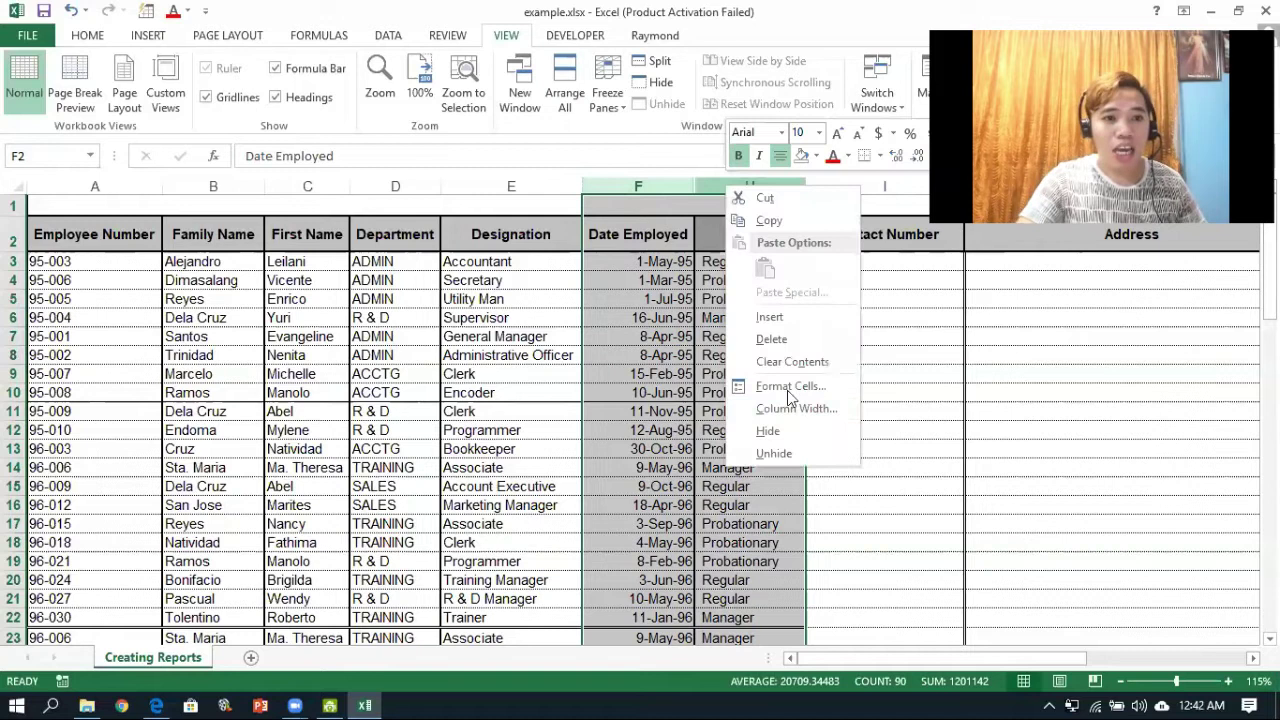
click(806, 455)
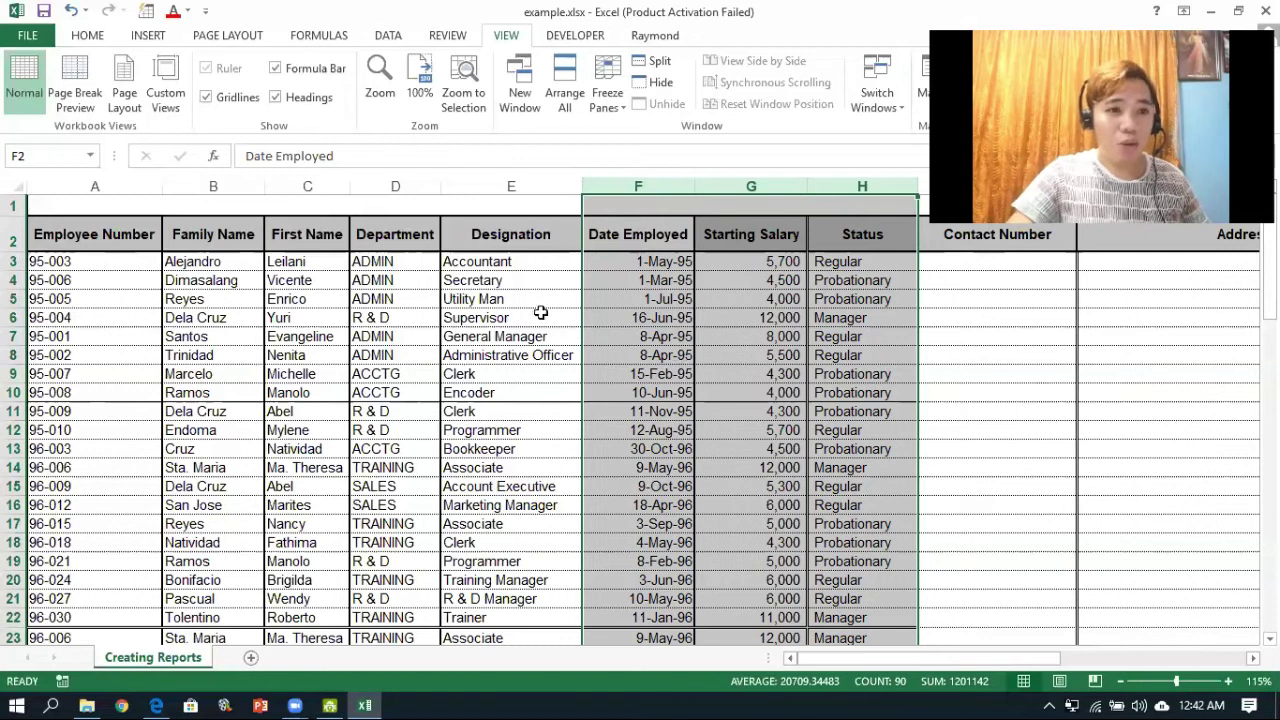
Hide the Date Employed and Starting Salary columns (F:G).
click(509, 330)
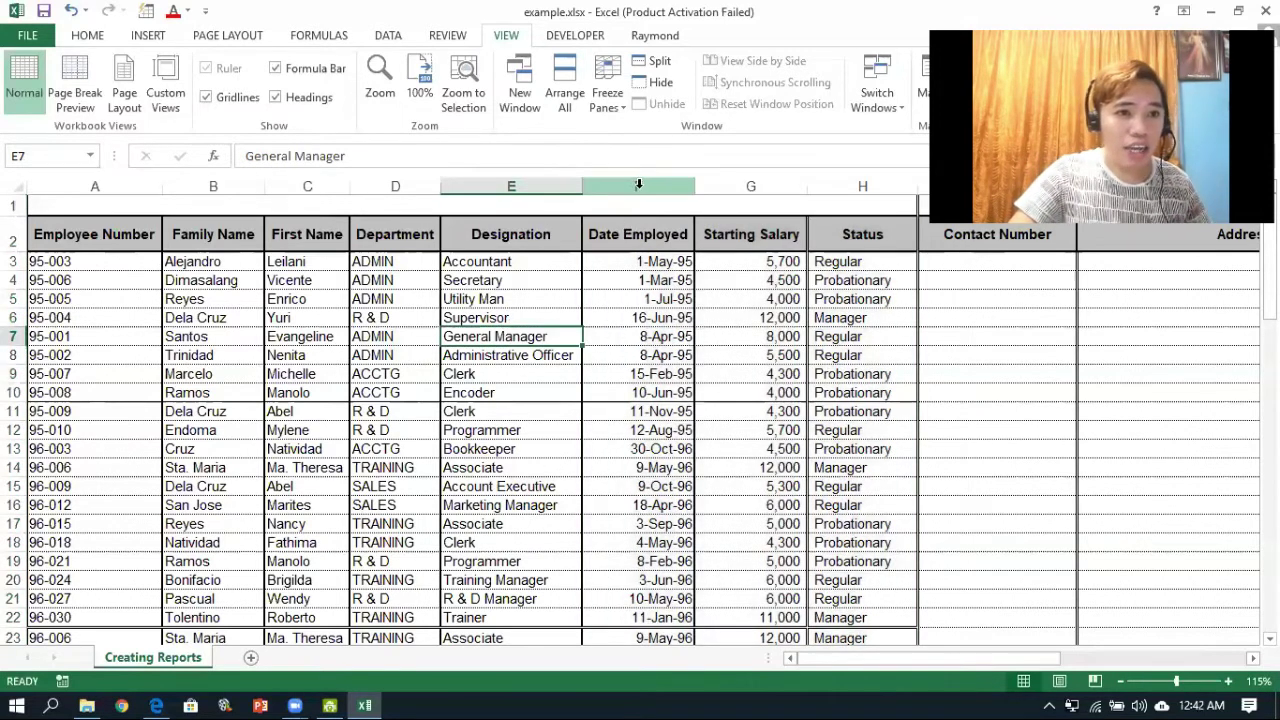
drag(640, 181, 735, 177)
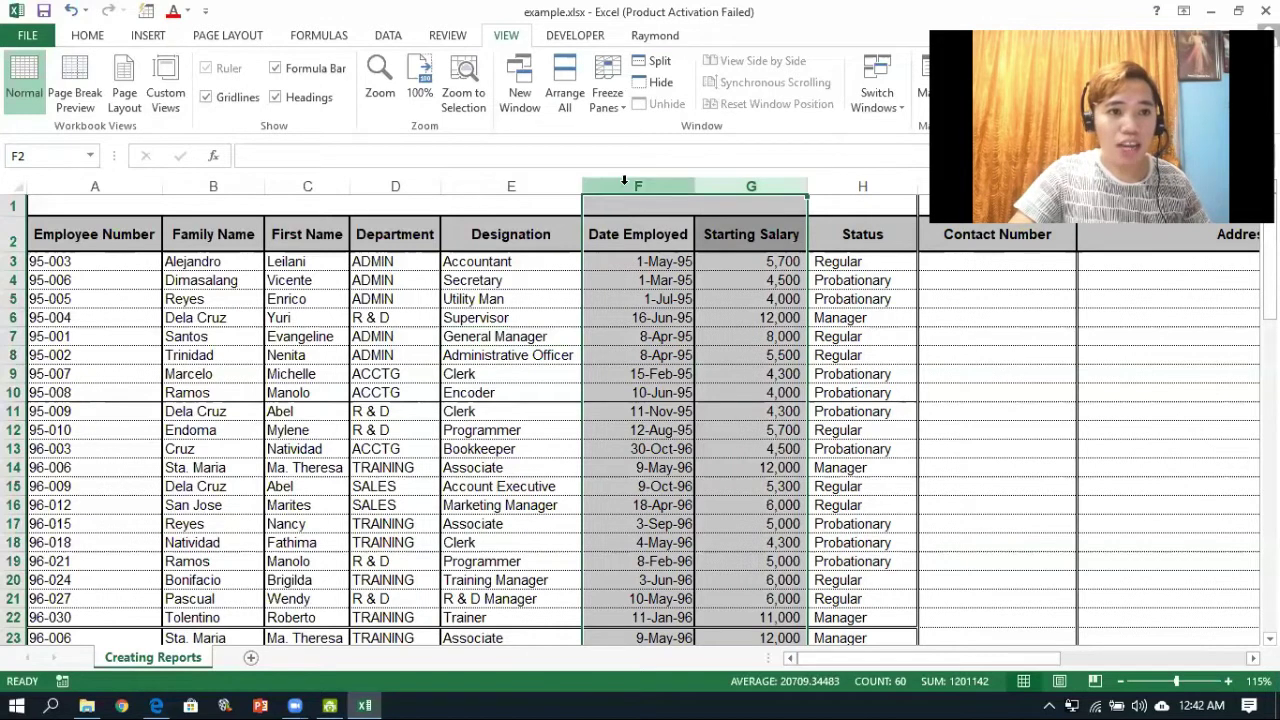
right_click(724, 190)
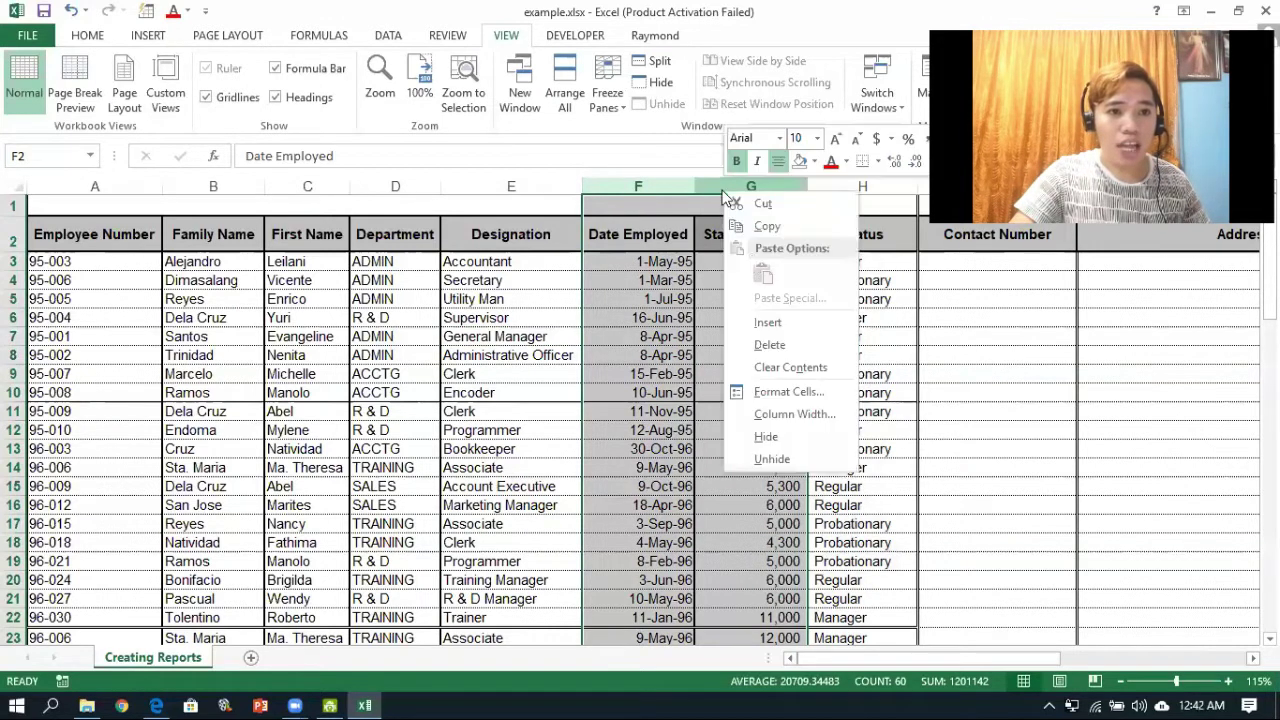
click(802, 441)
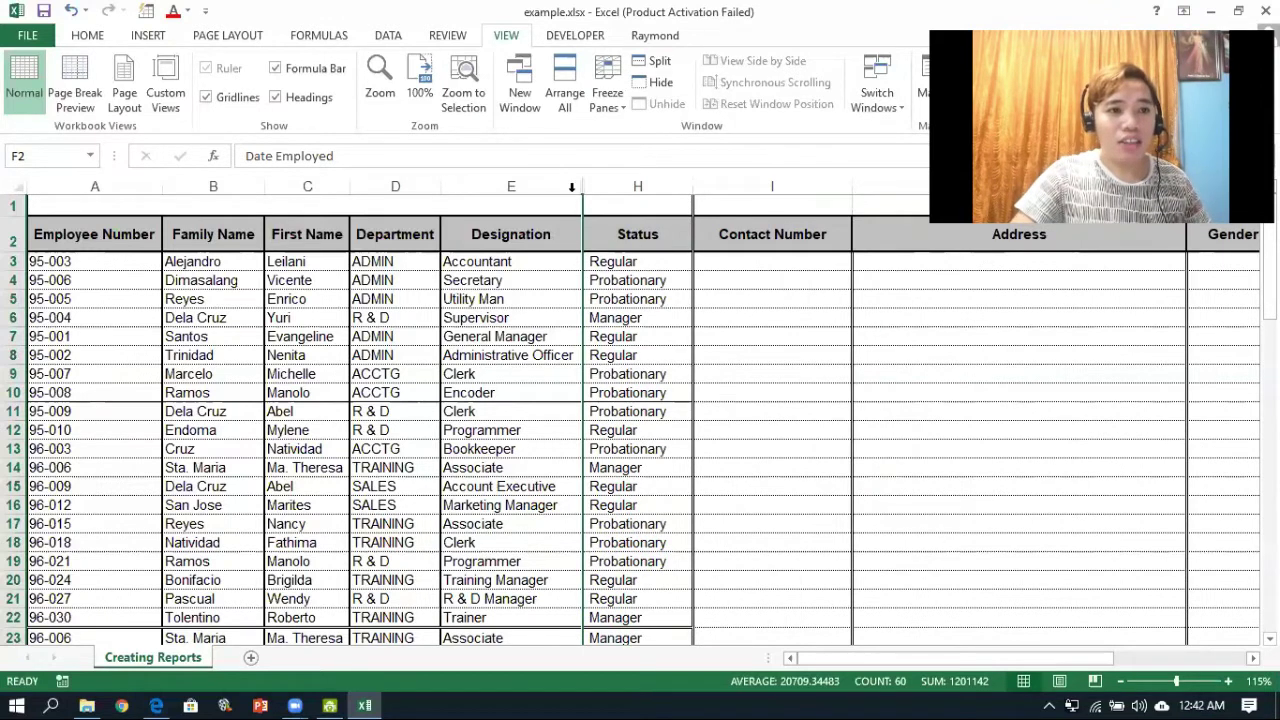
Select columns E through H and unhide Date Employed and Starting Salary.
drag(535, 183, 645, 183)
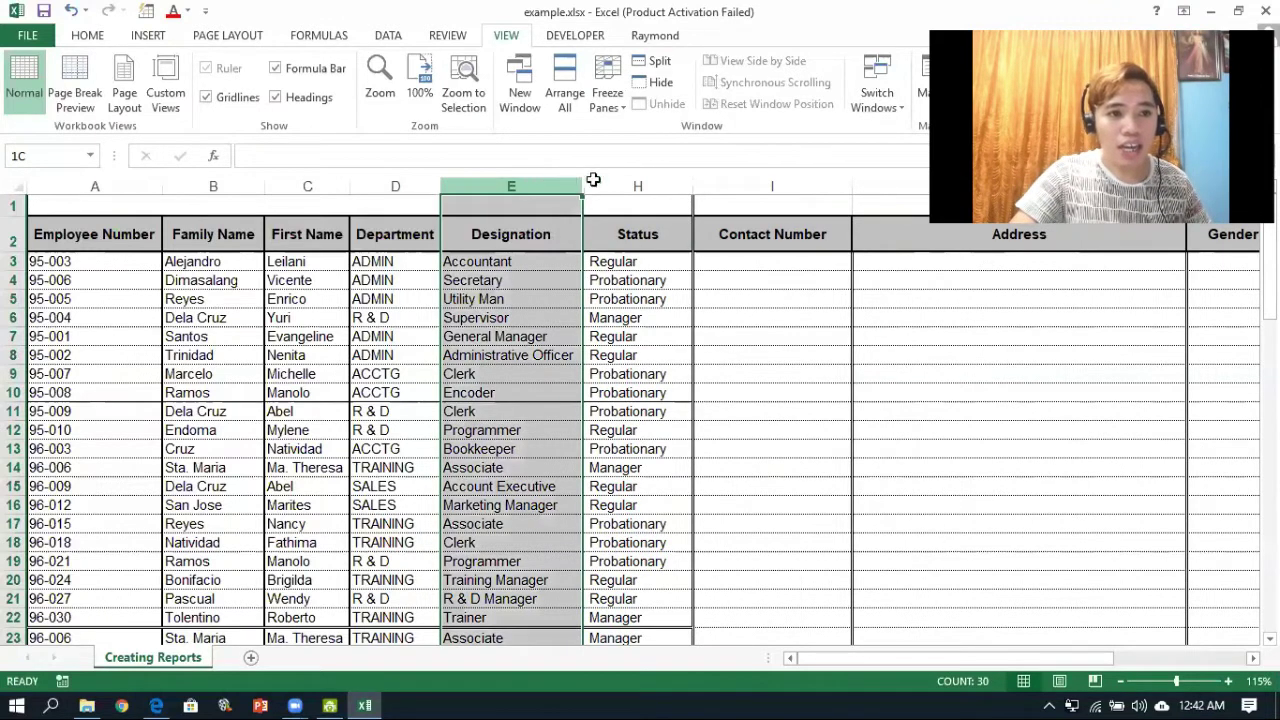
right_click(645, 183)
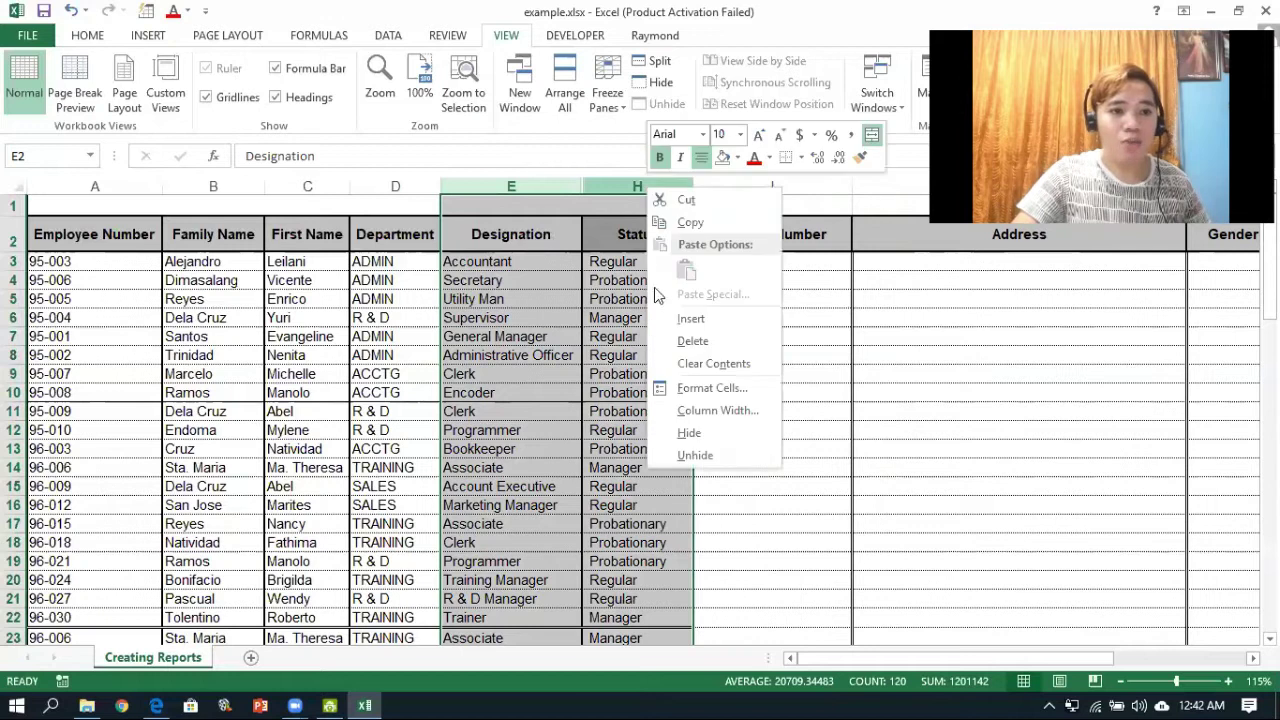
click(745, 460)
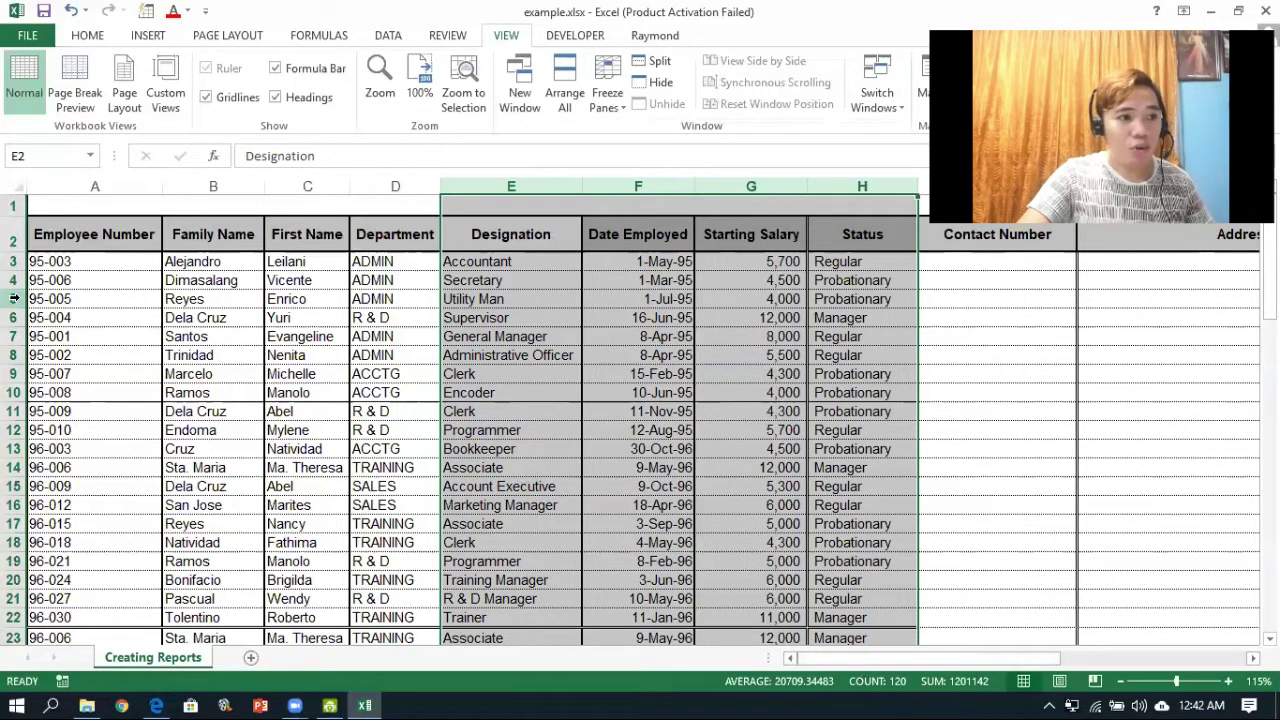
Hide rows 5 and 6, the Utility Man and Supervisor entries.
drag(15, 298, 15, 318)
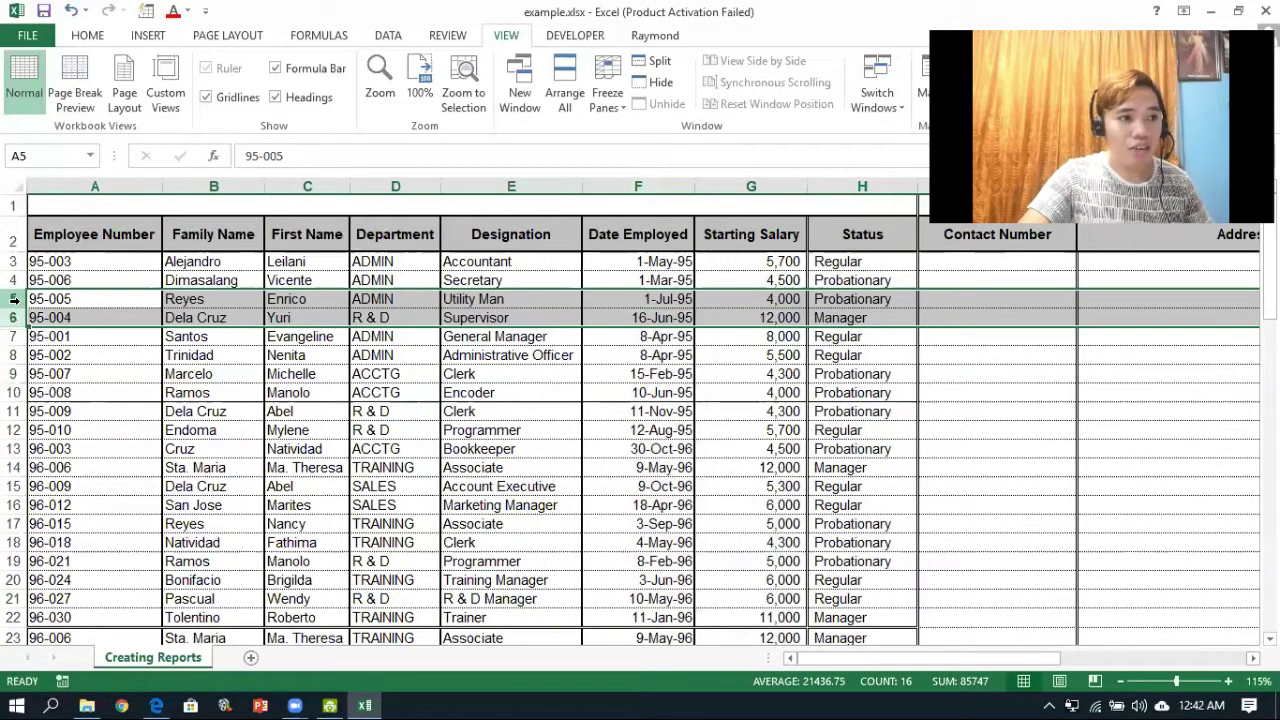
right_click(22, 307)
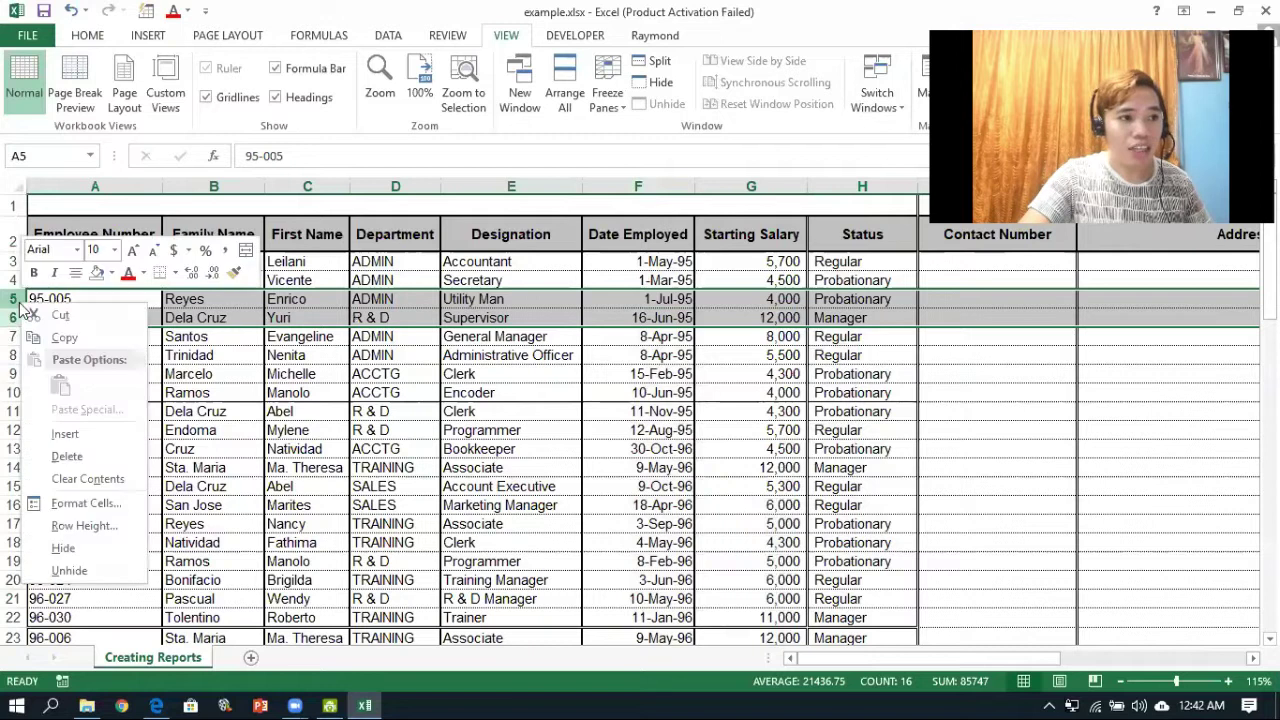
click(103, 553)
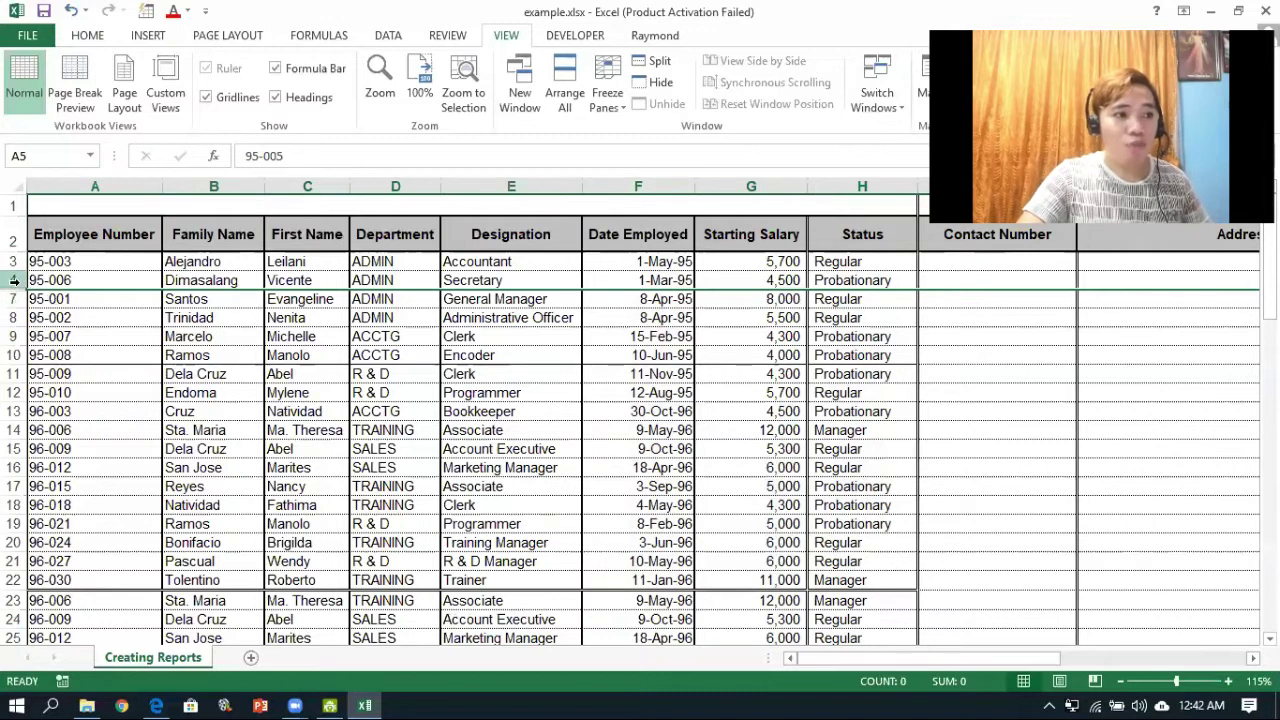
Select rows 4 through 7, unhide rows 5 and 6, then click cell G10.
drag(14, 274, 16, 300)
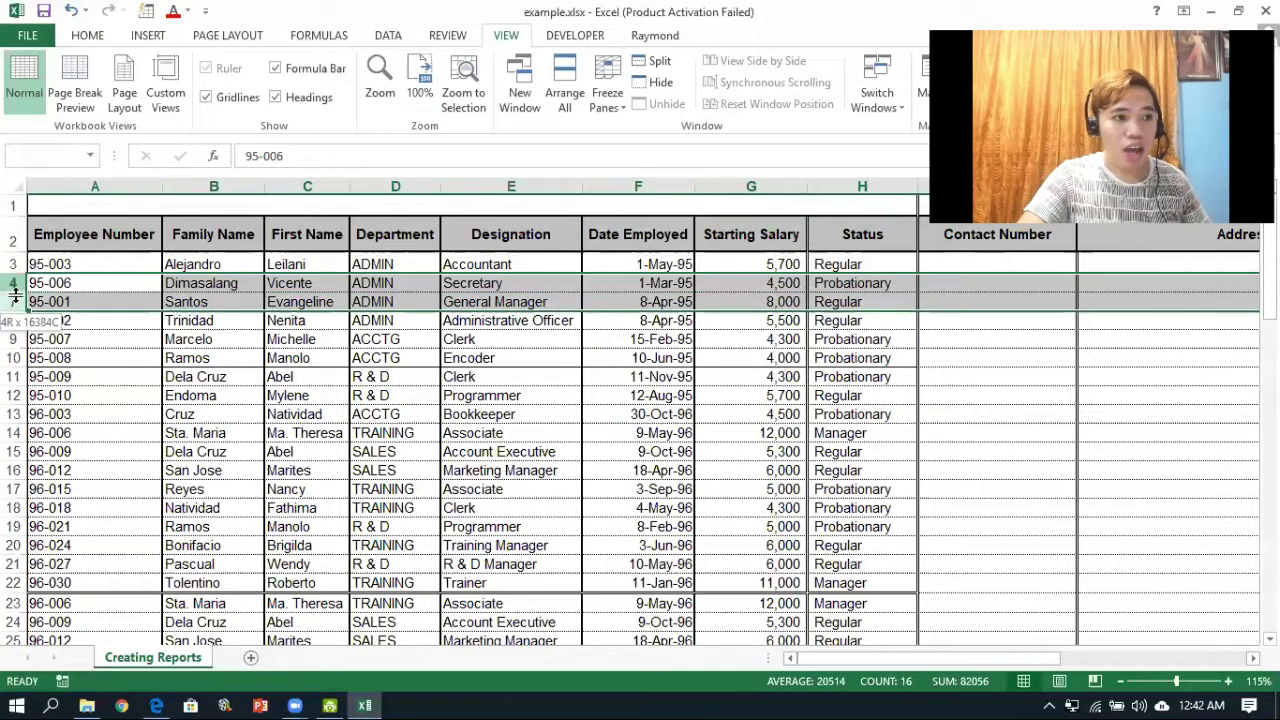
right_click(14, 283)
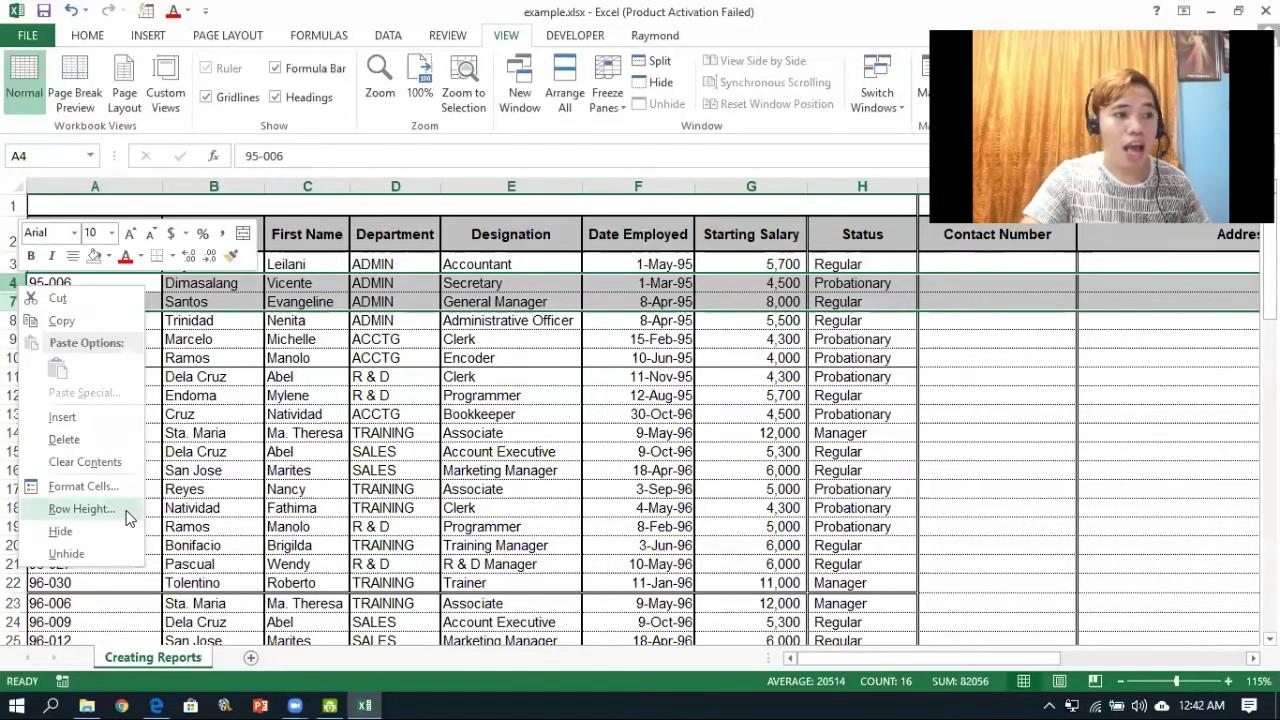
click(114, 550)
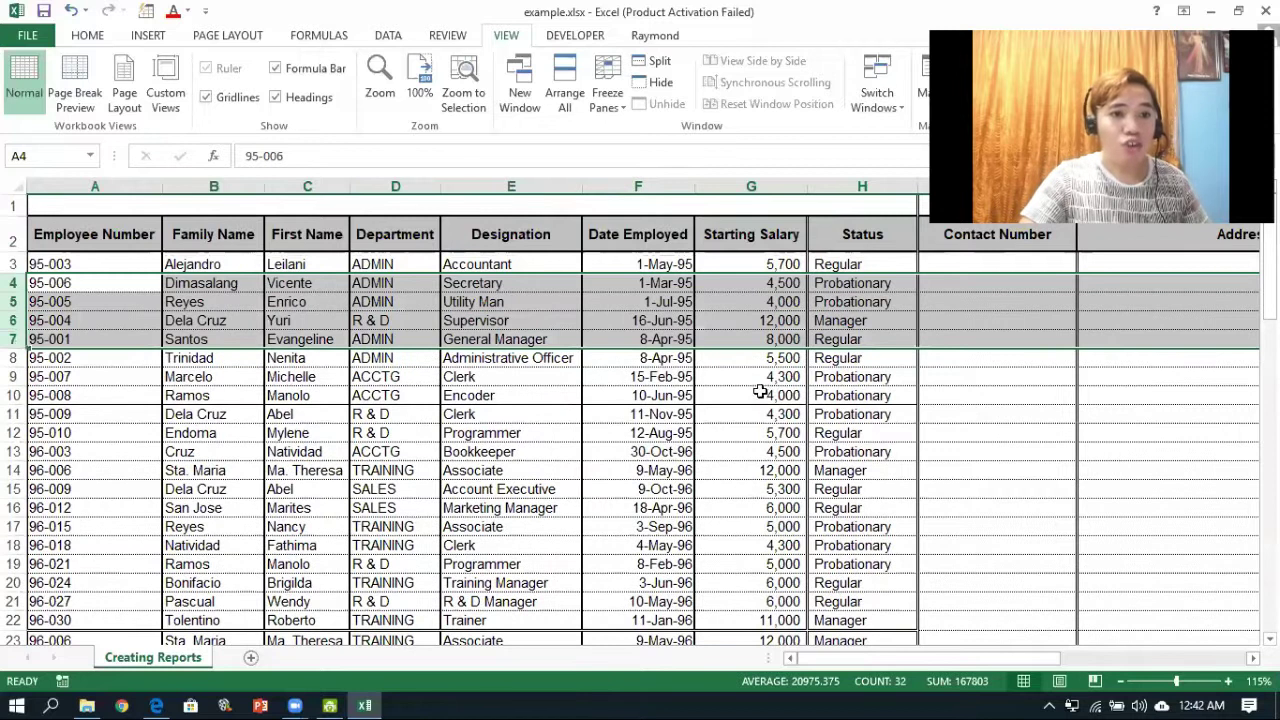
click(762, 393)
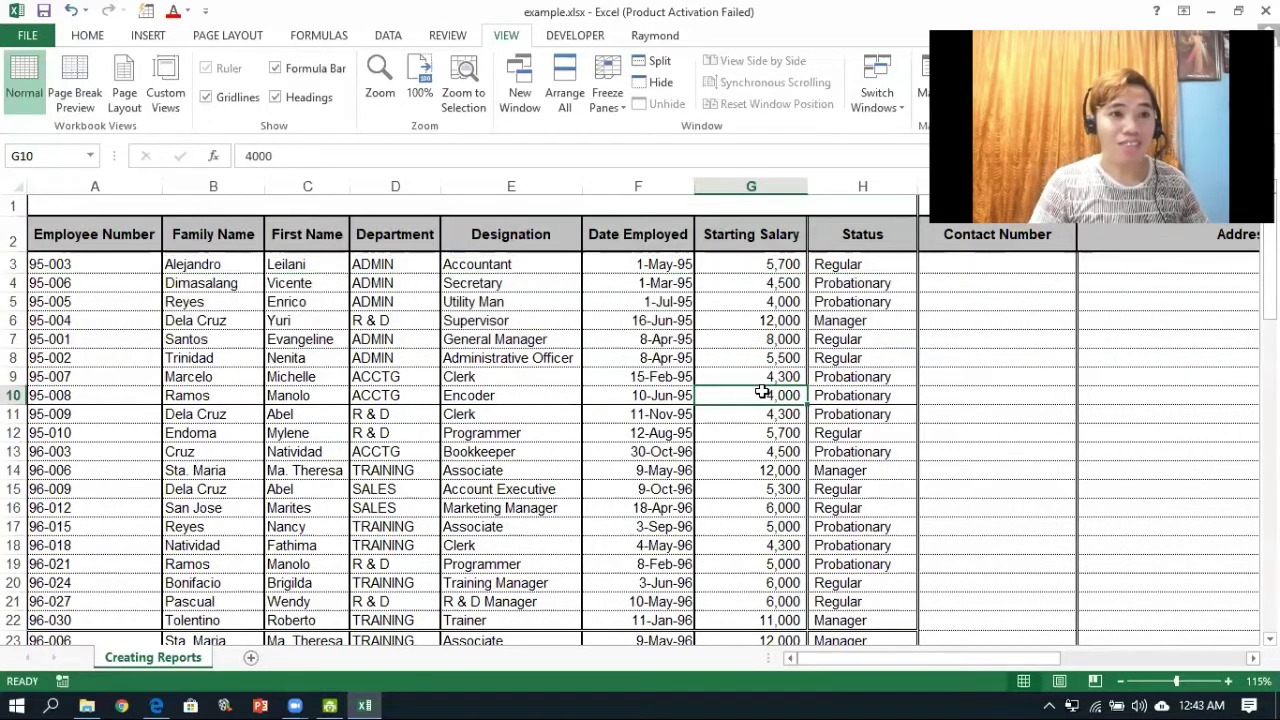